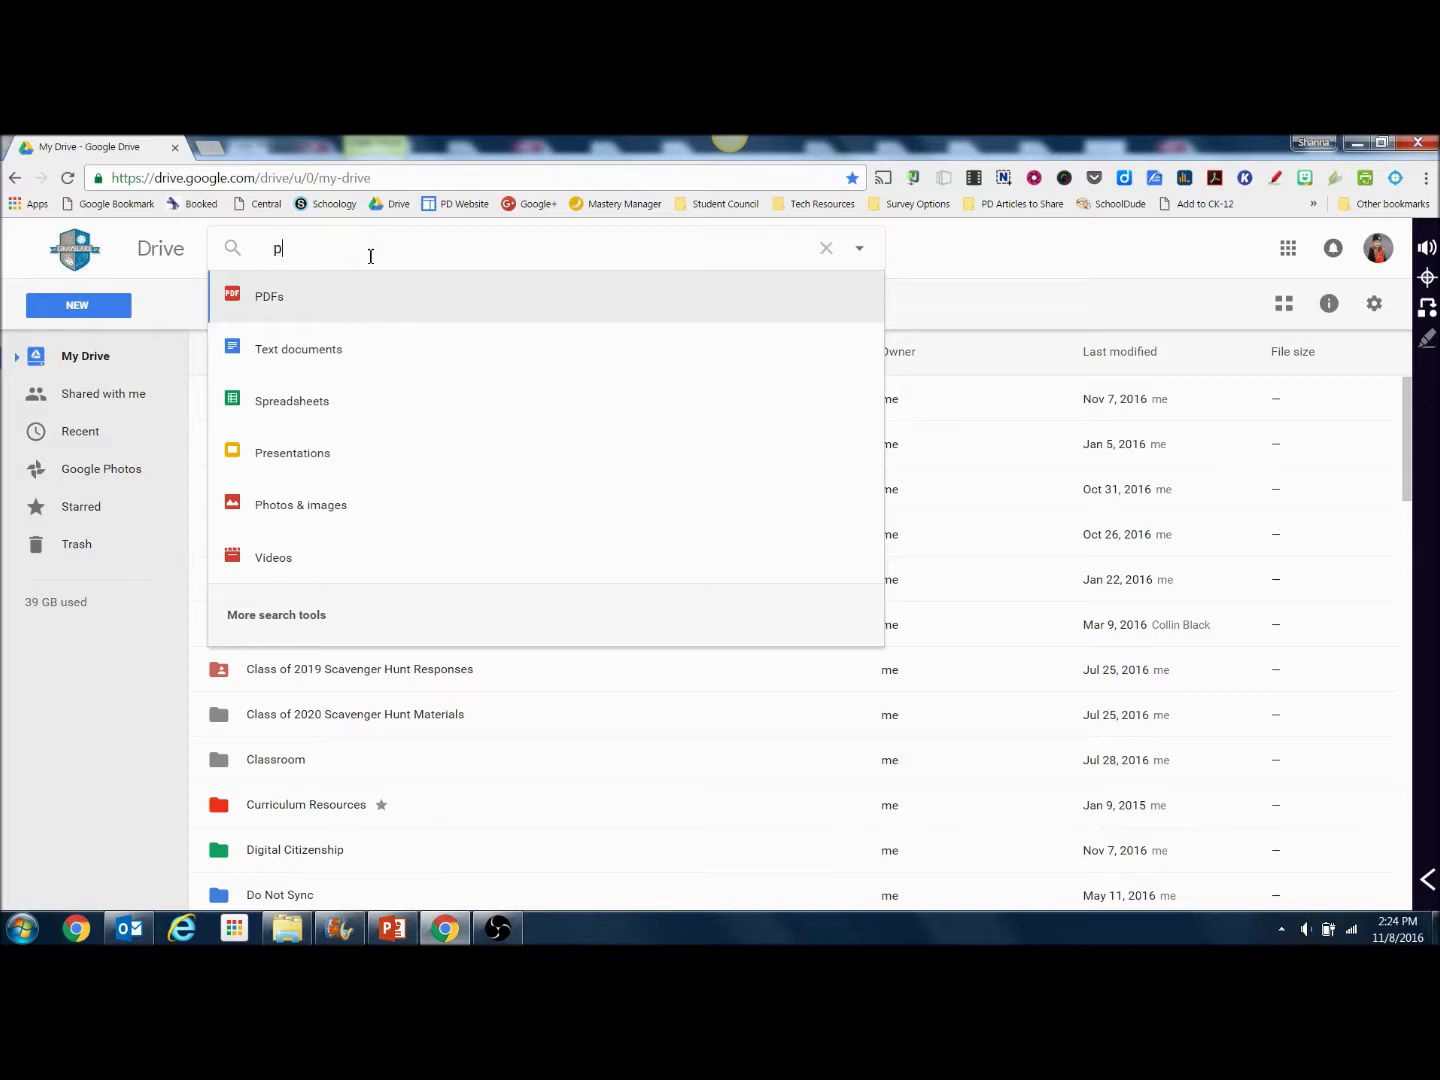
Search Drive for "practice", clear the query, and open the additional search tools
type("practice")
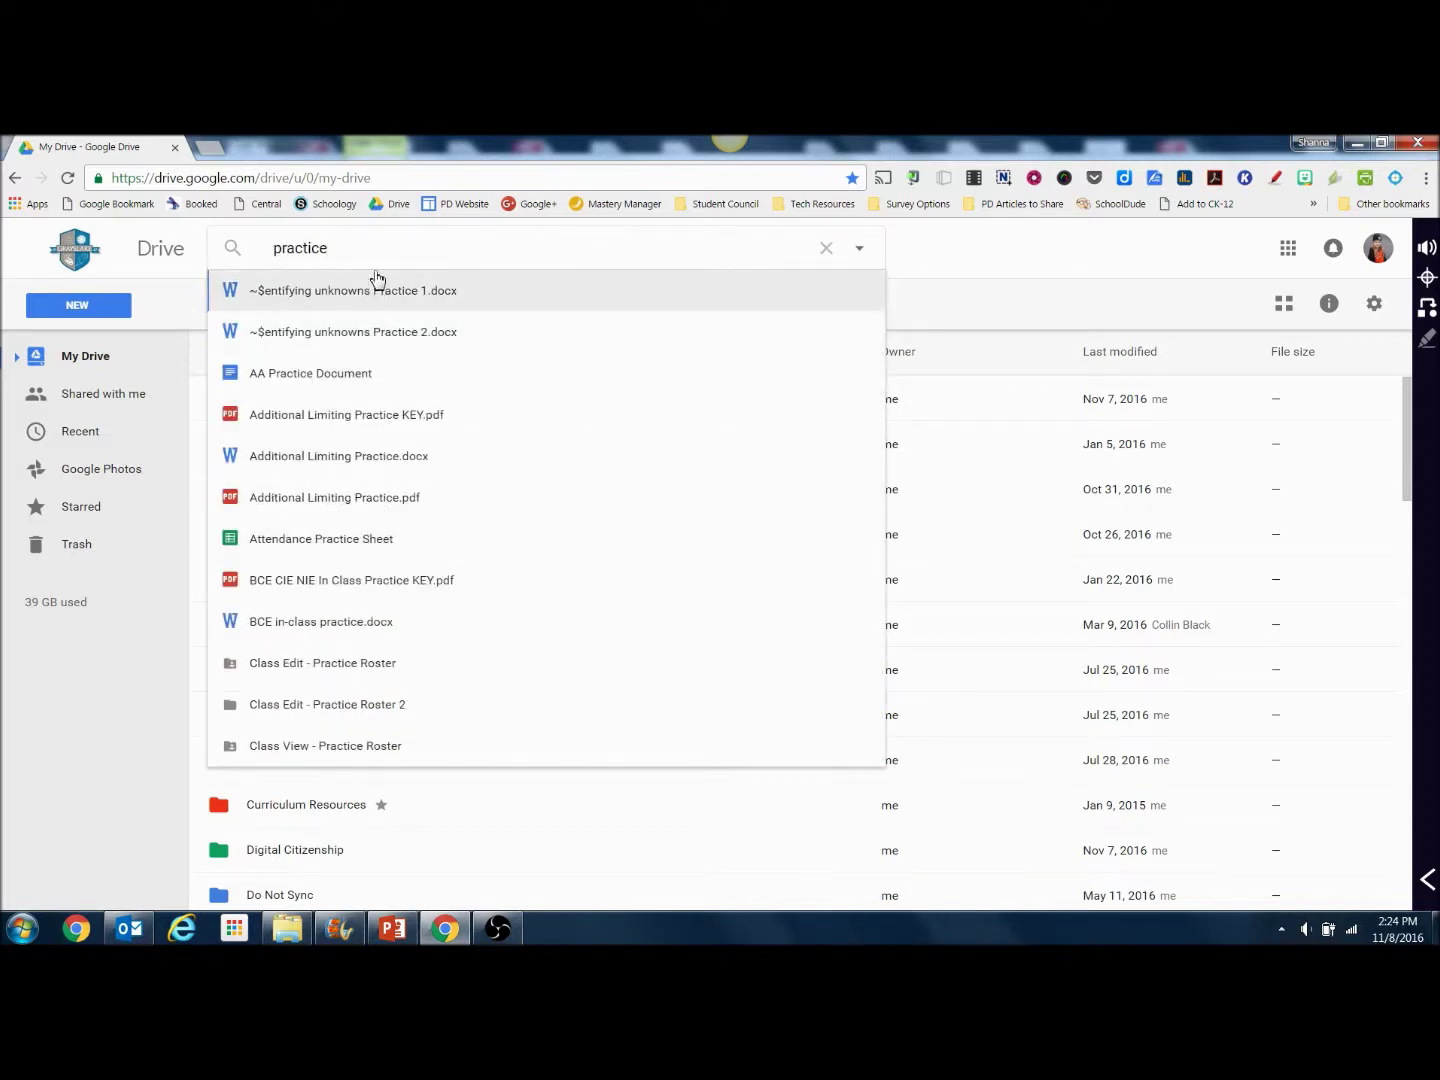
key("BackSpace")
key("BackSpace")
key("BackSpace")
key("BackSpace")
key("BackSpace")
key("BackSpace")
key("BackSpace")
key("BackSpace")
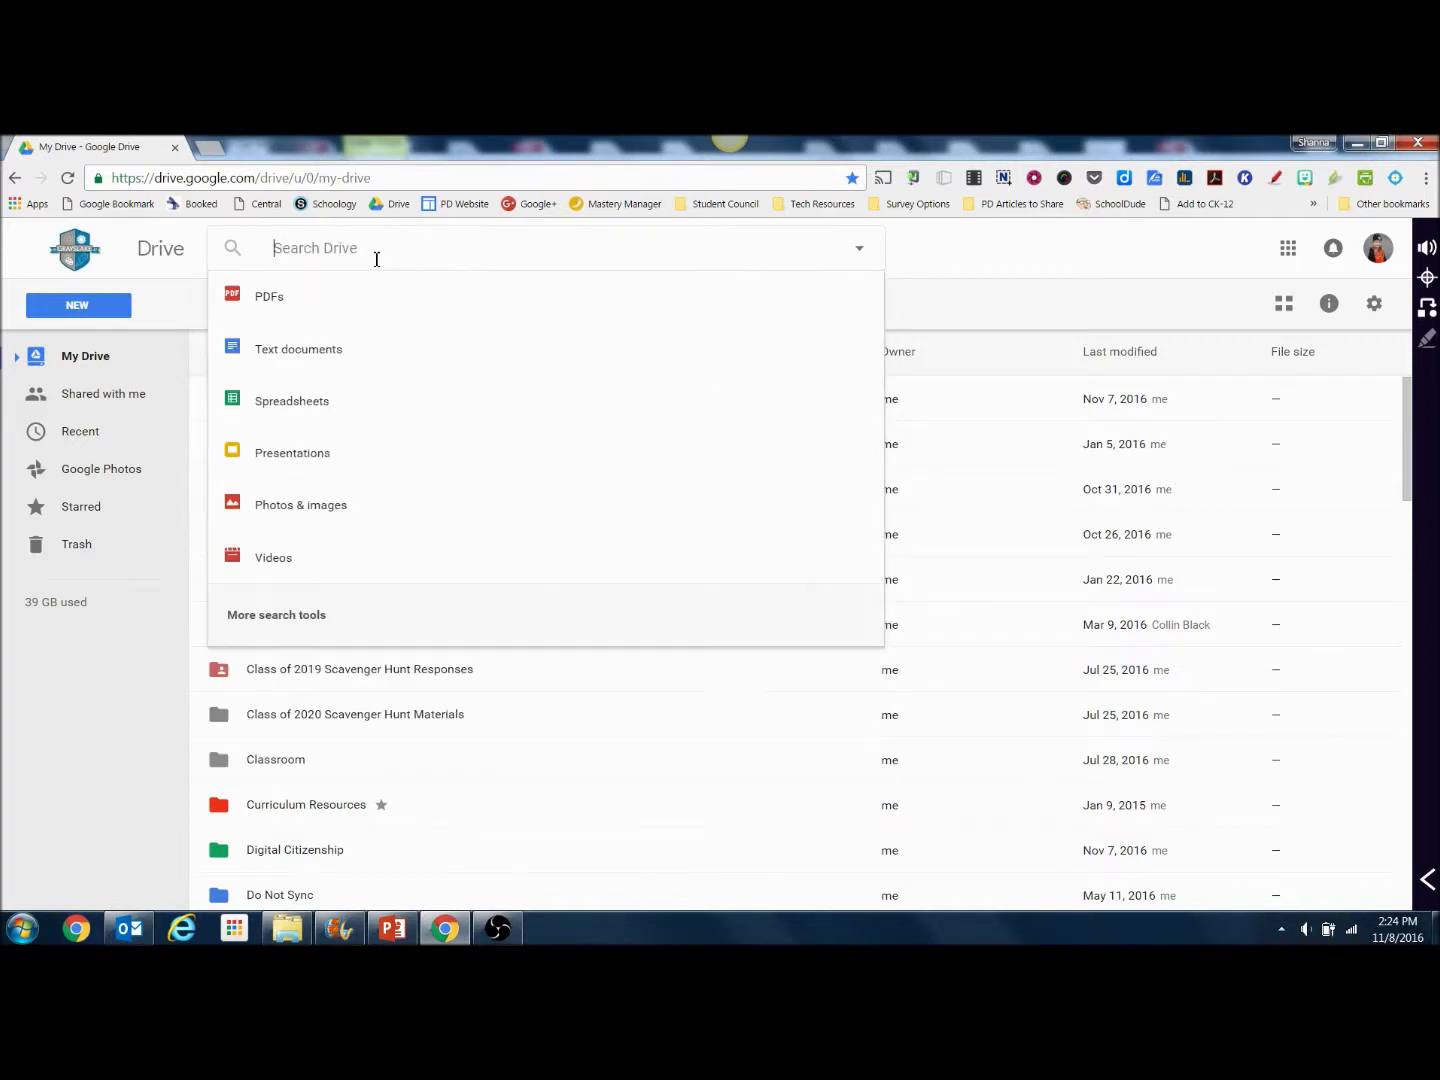
left_click(296, 620)
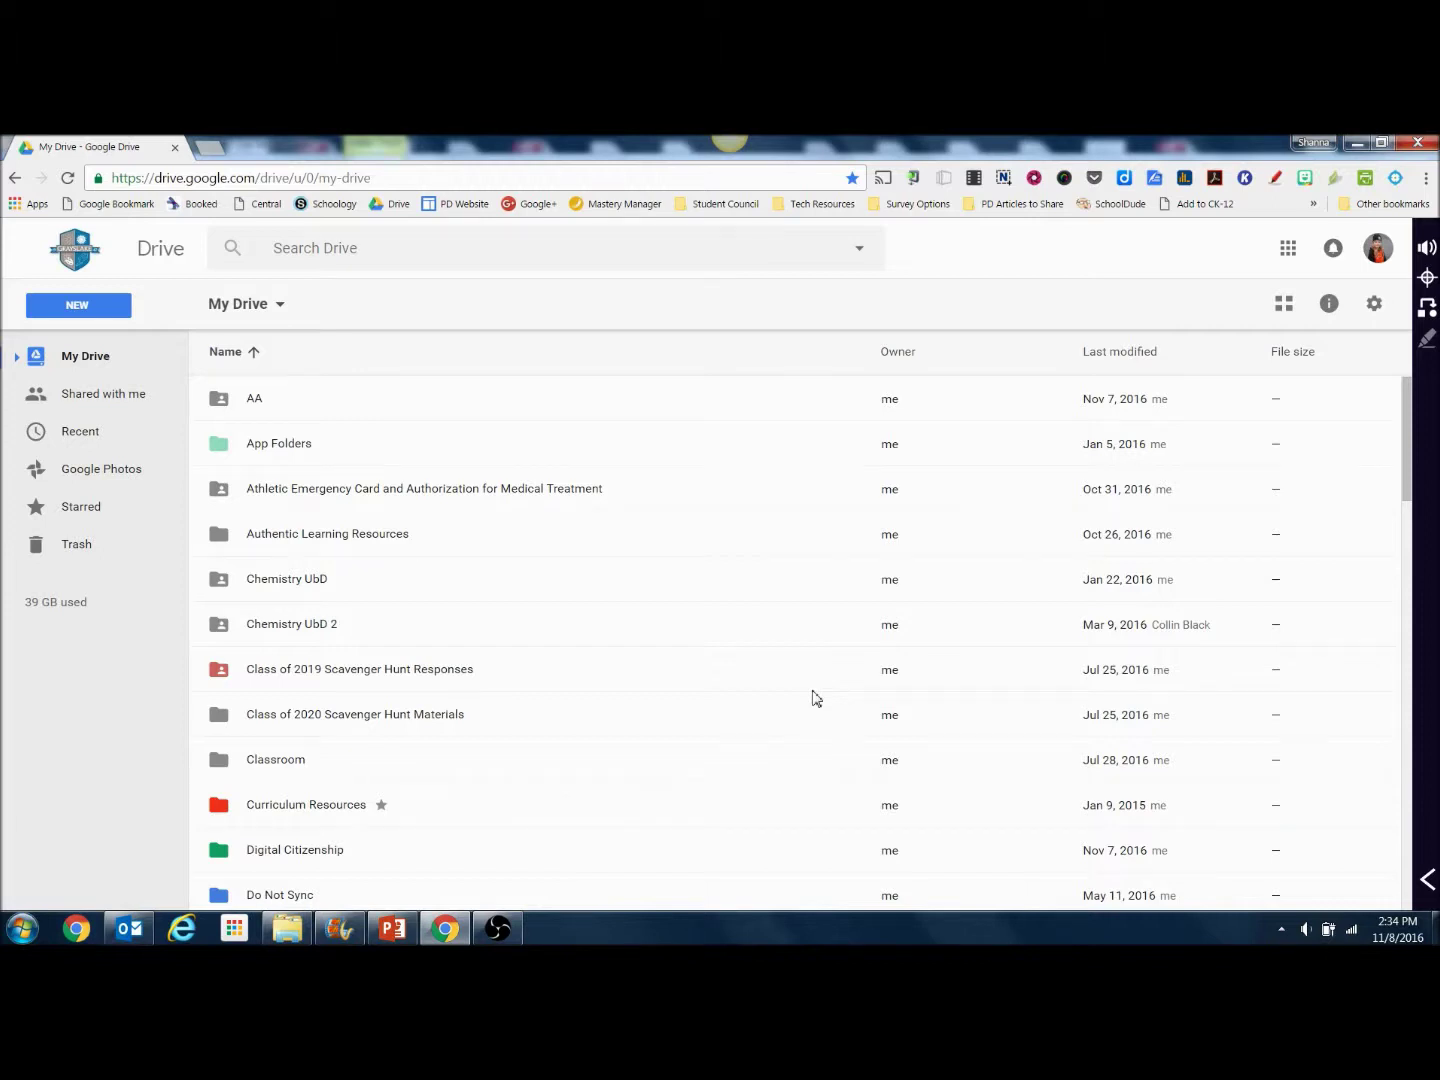
Switch My Drive to grid view and look through the folders and file thumbnails
mouse_move(1410, 428)
left_mouse_down()
mouse_move(1416, 848)
mouse_move(1414, 400)
left_mouse_up()
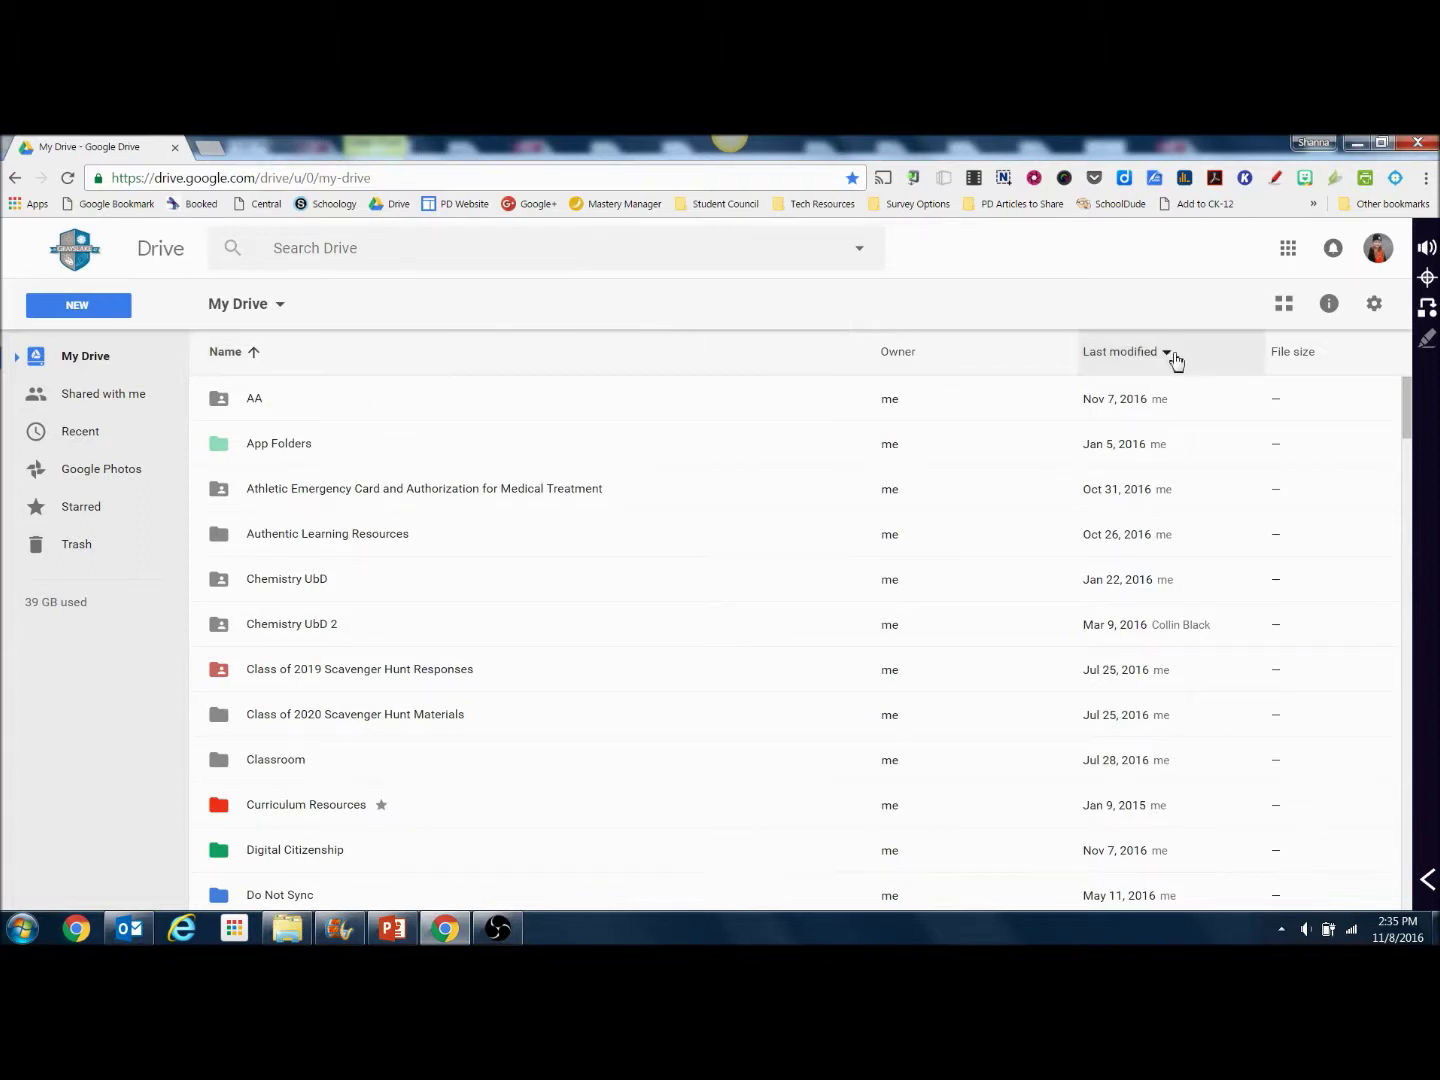
left_click(1285, 305)
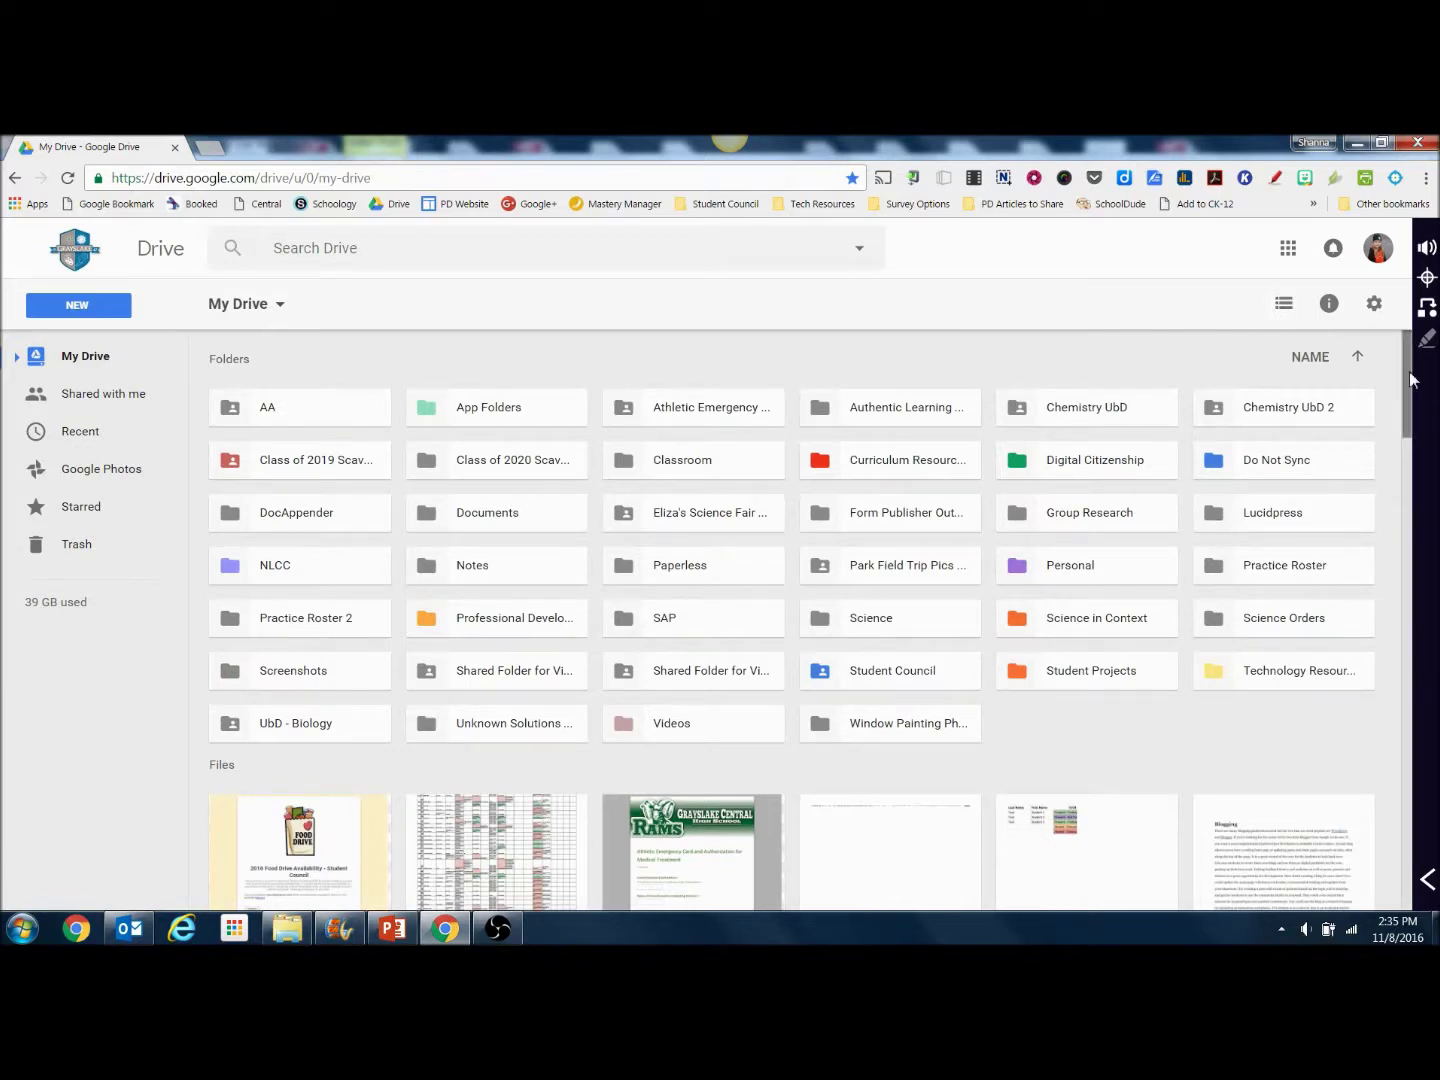
left_click_drag(1410, 378, 1417, 434)
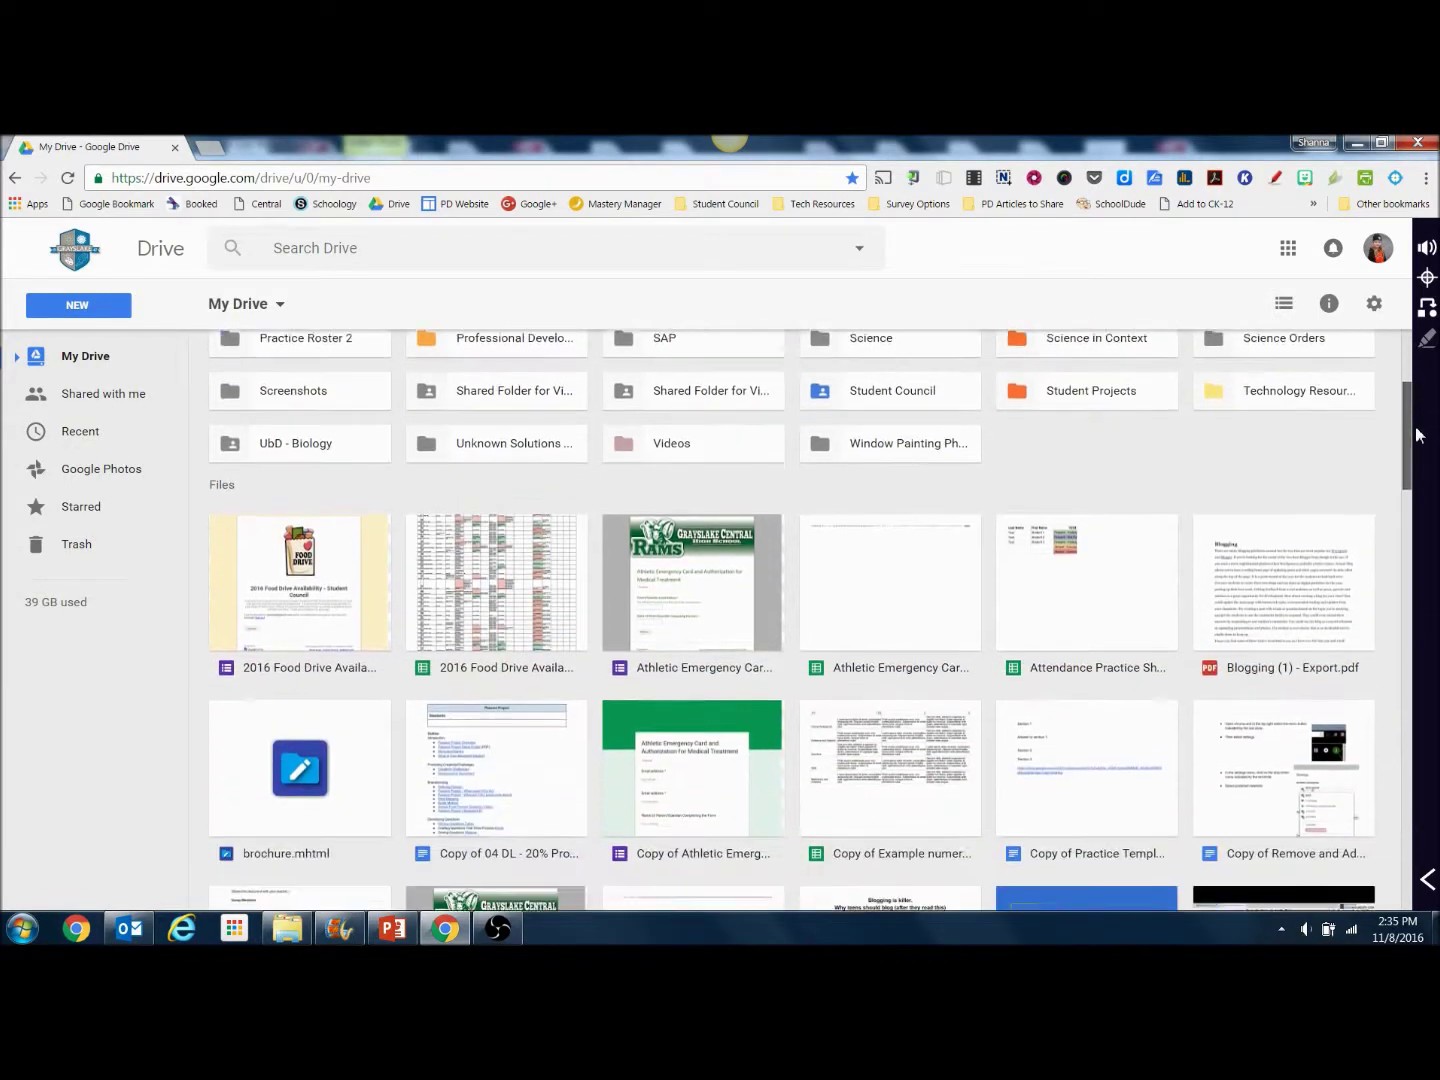
scroll(1417, 434, "down", 5)
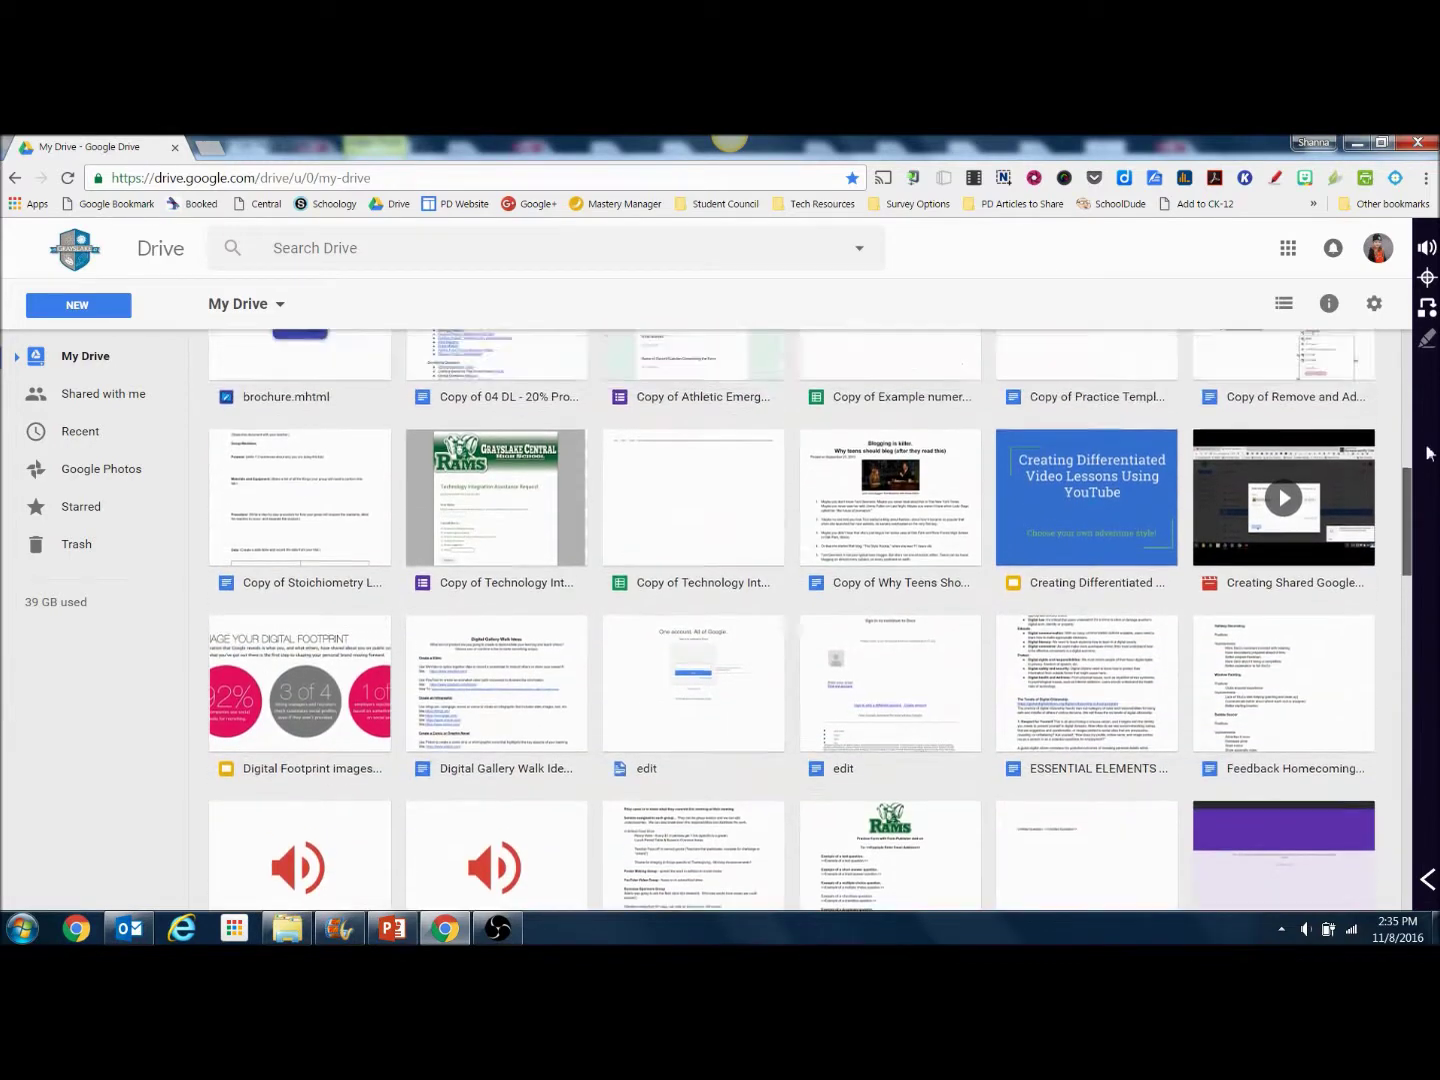
scroll(1428, 452, "up", 10)
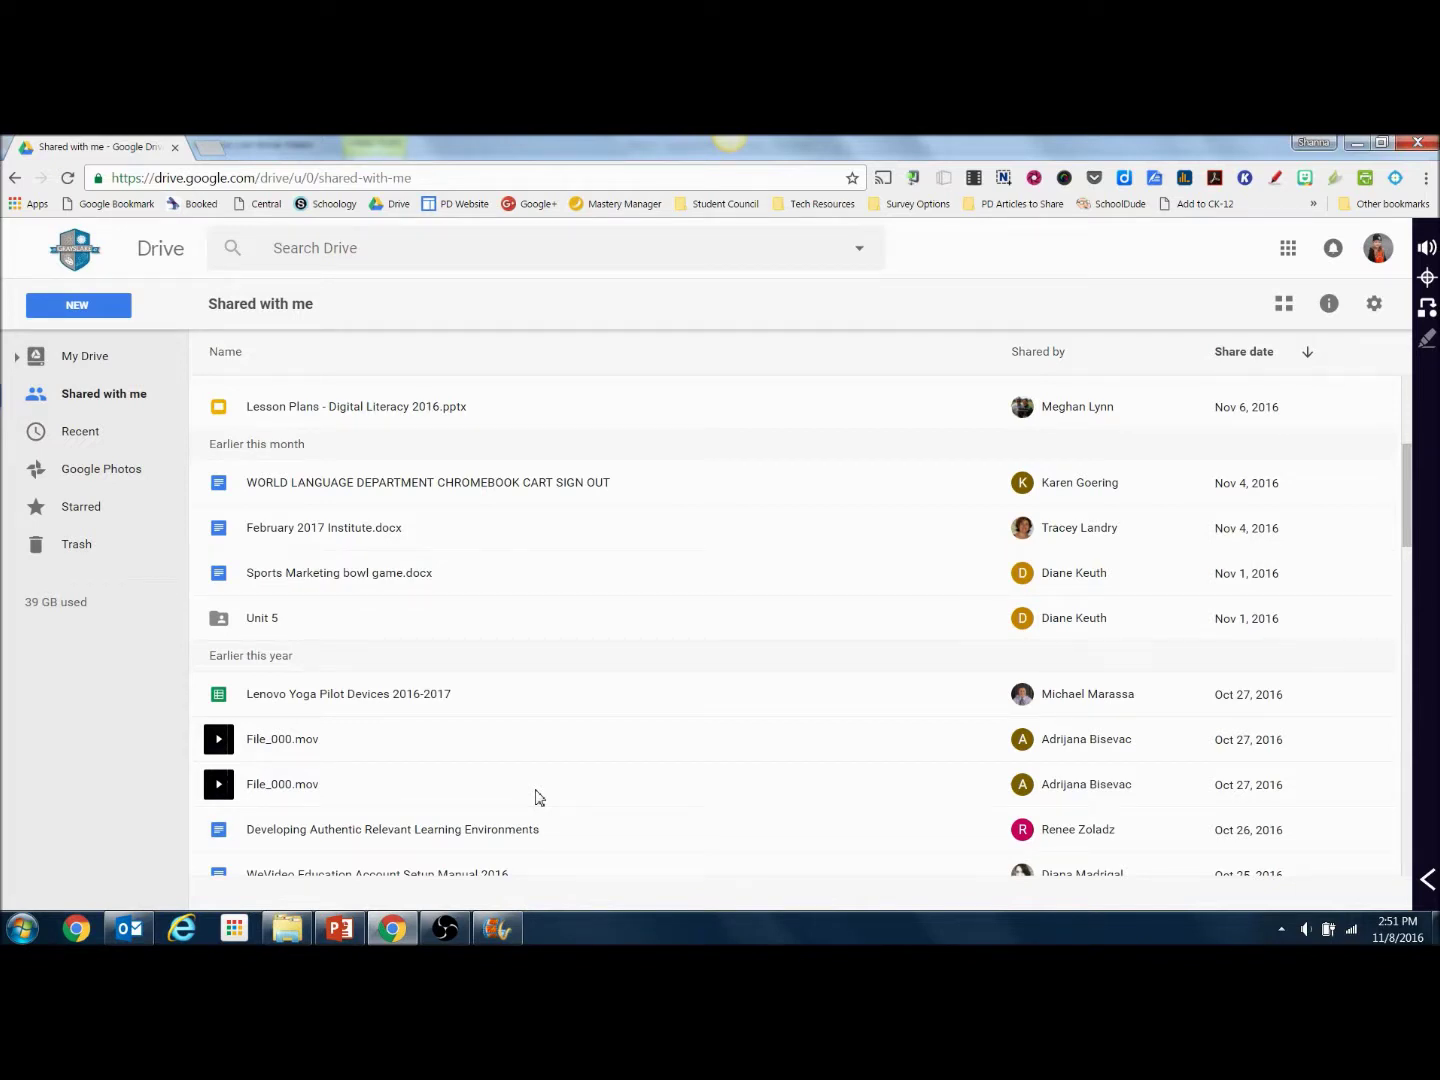
Show the available actions for the shared spreadsheet Lenovo Yoga Pilot Devices 2016-2017
left_click(543, 697)
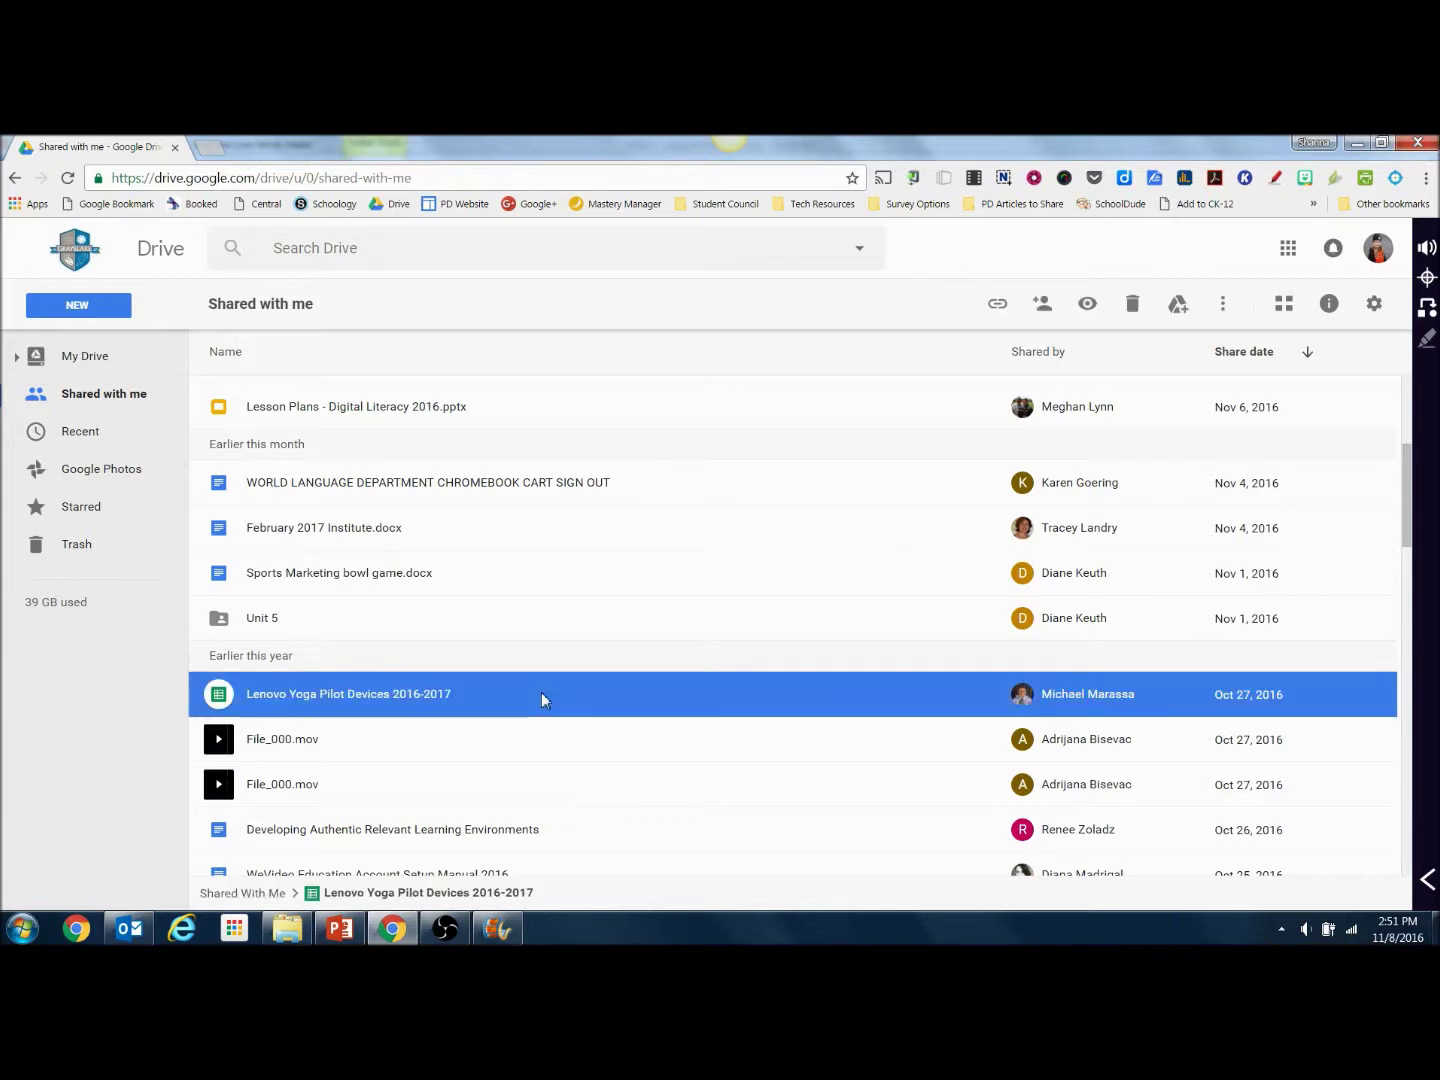
right_click(541, 697)
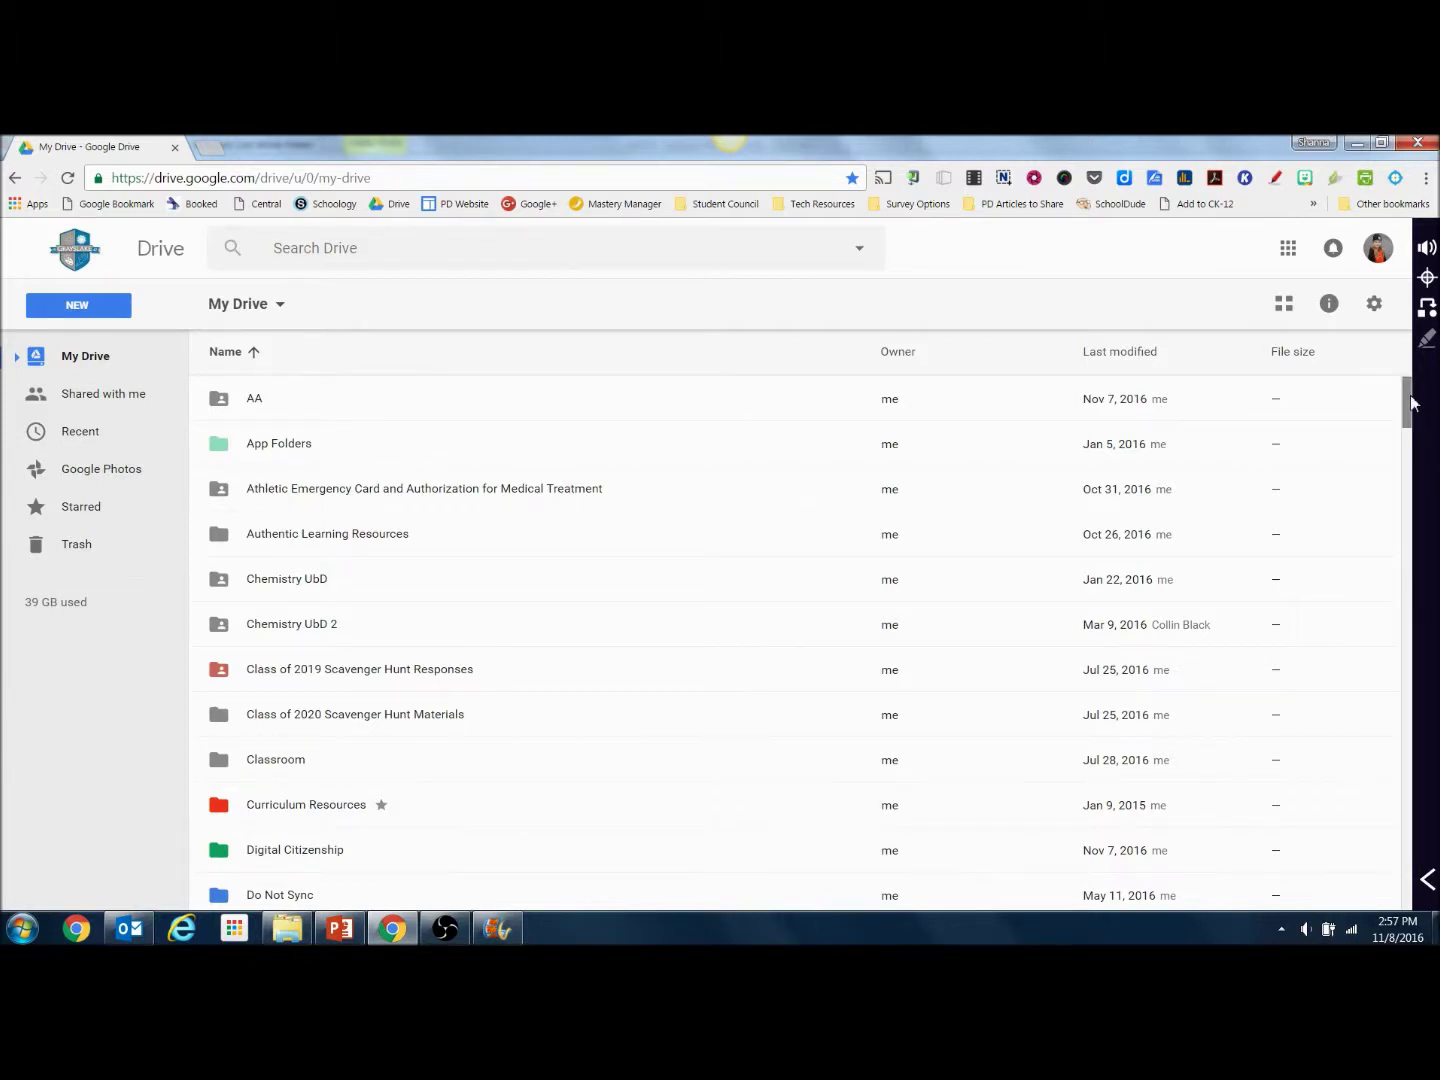
Look through the available actions for a folder in My Drive, starting with the Classroom folder, without applying any
left_click_drag(1410, 404, 1410, 426)
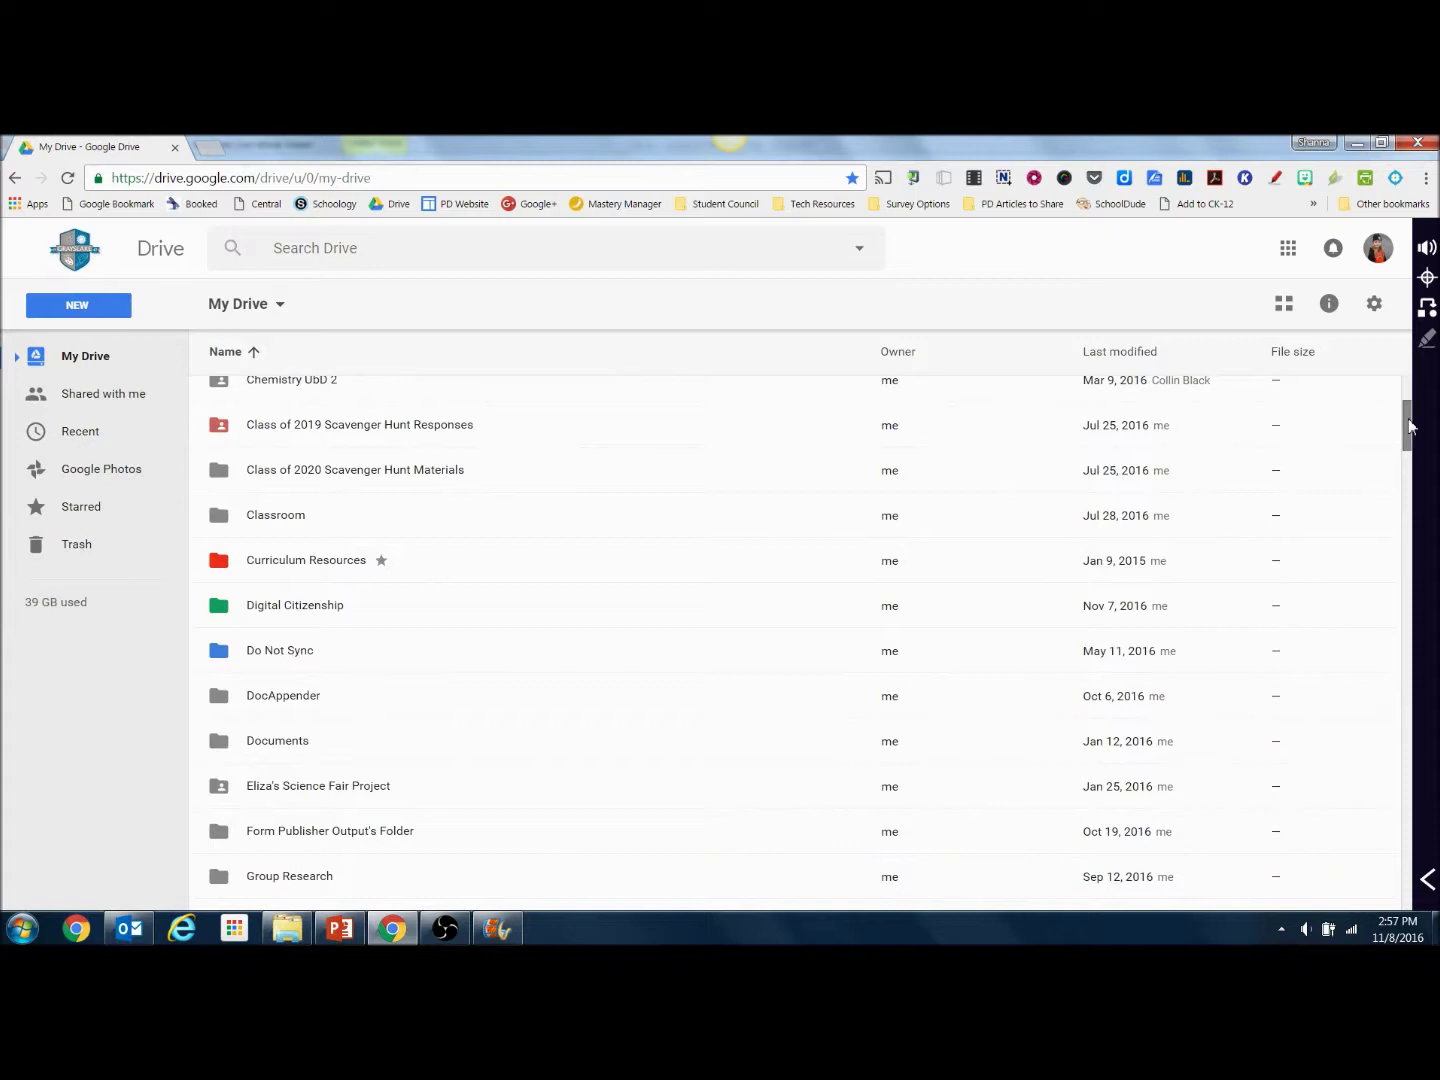
left_click(530, 522)
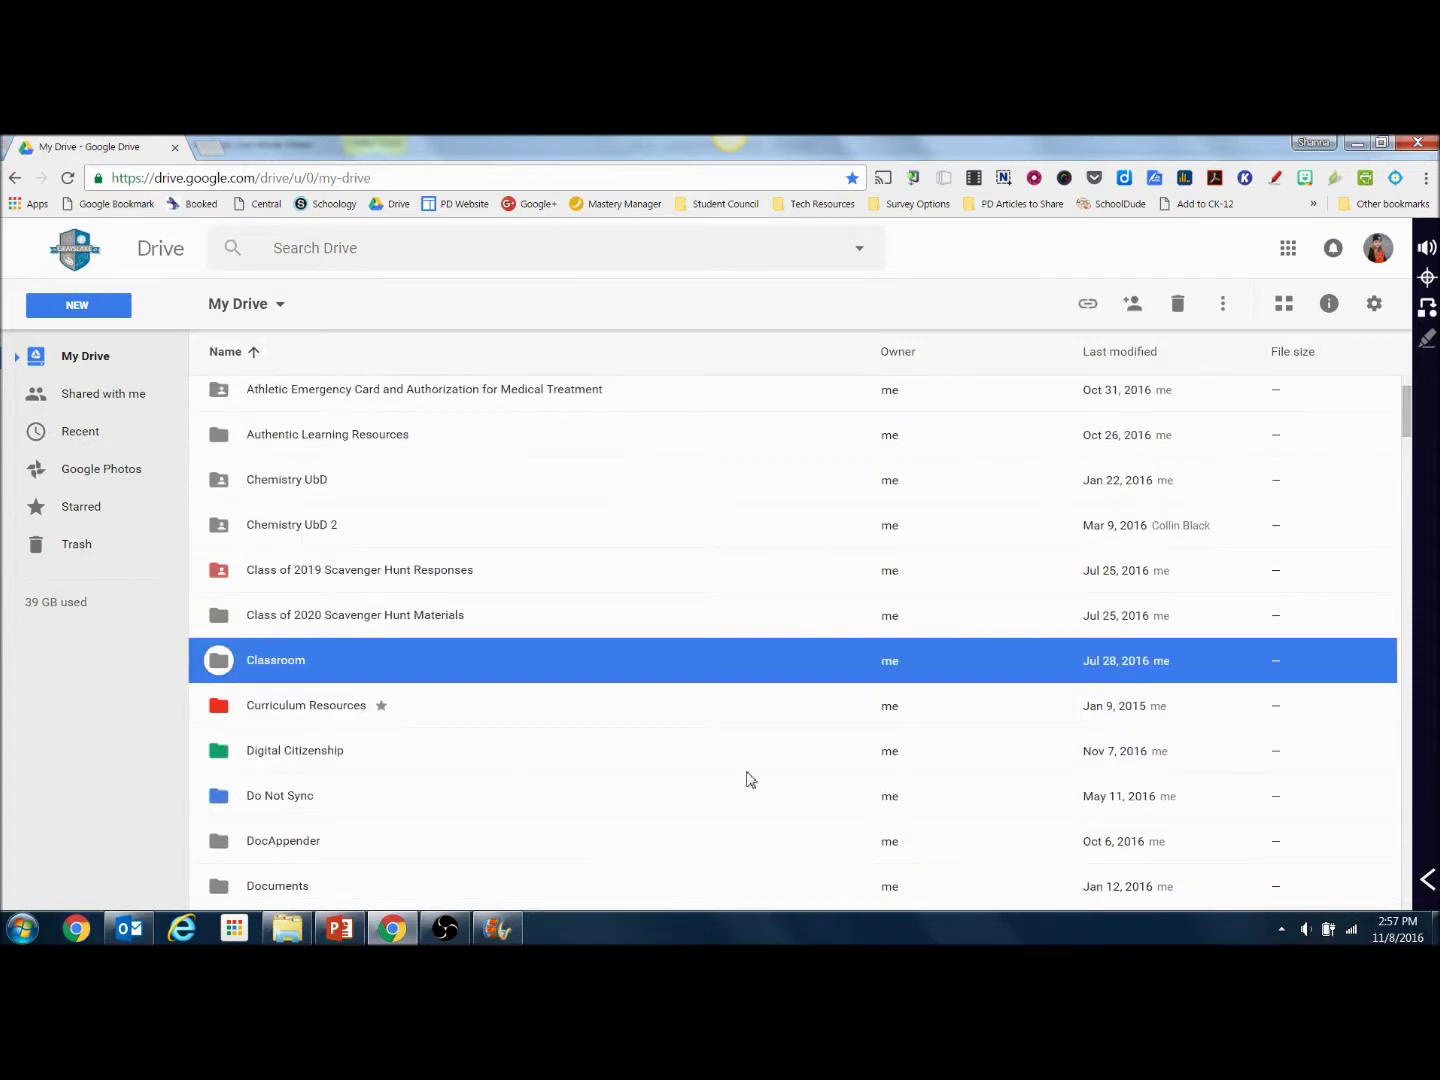
right_click(593, 660)
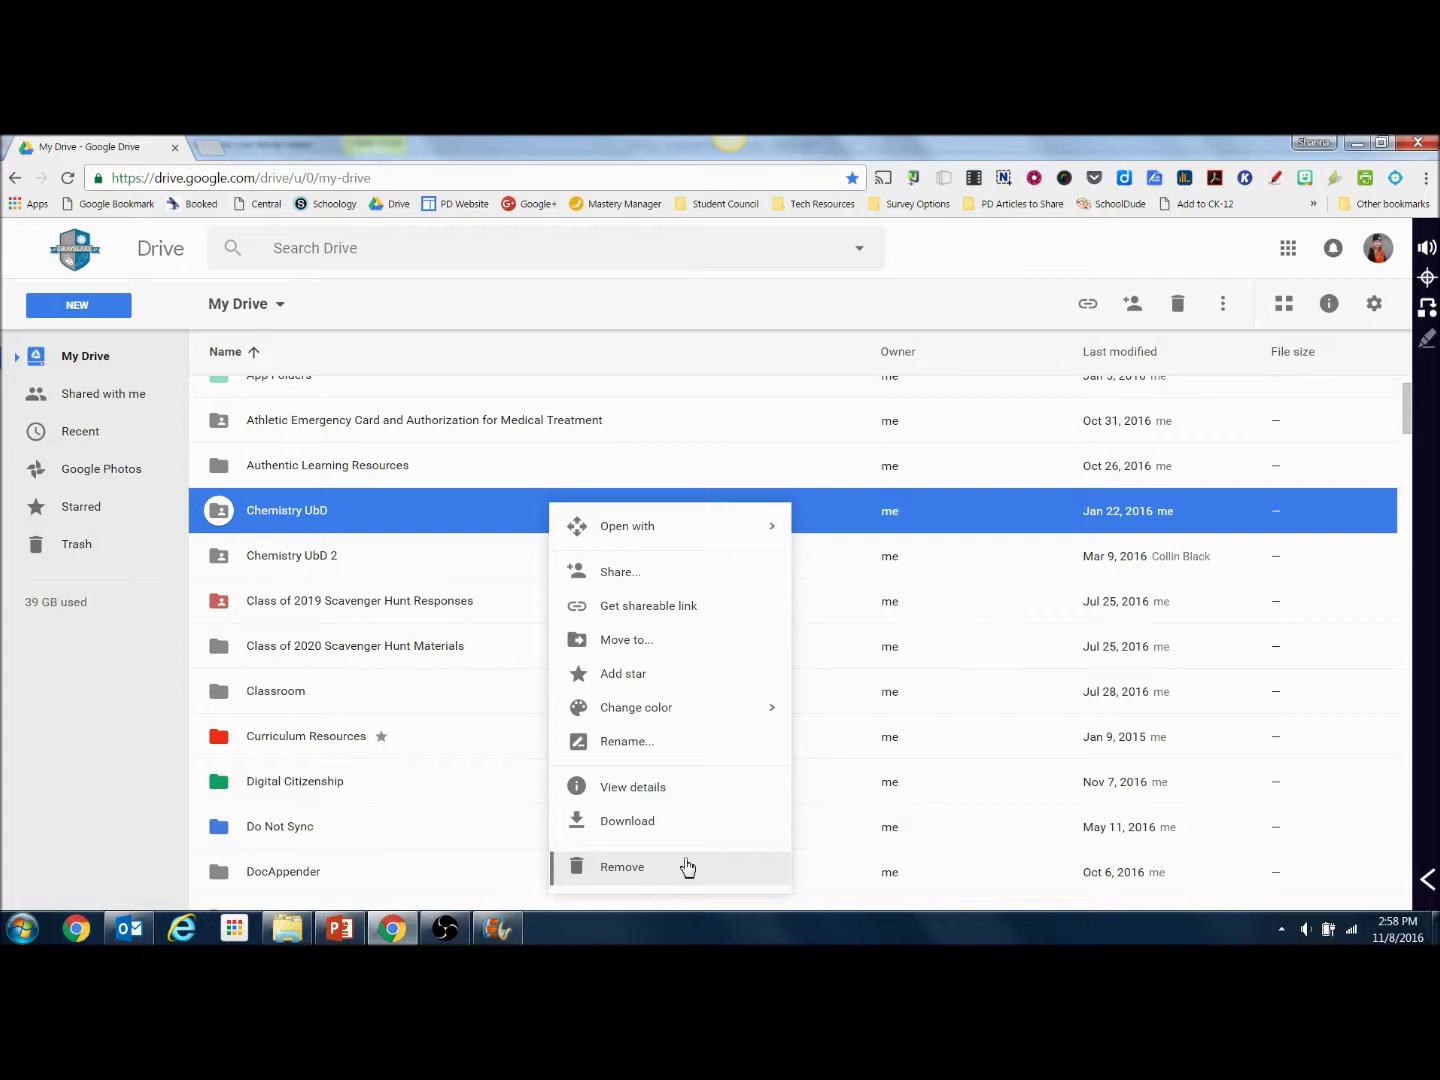
left_click(133, 682)
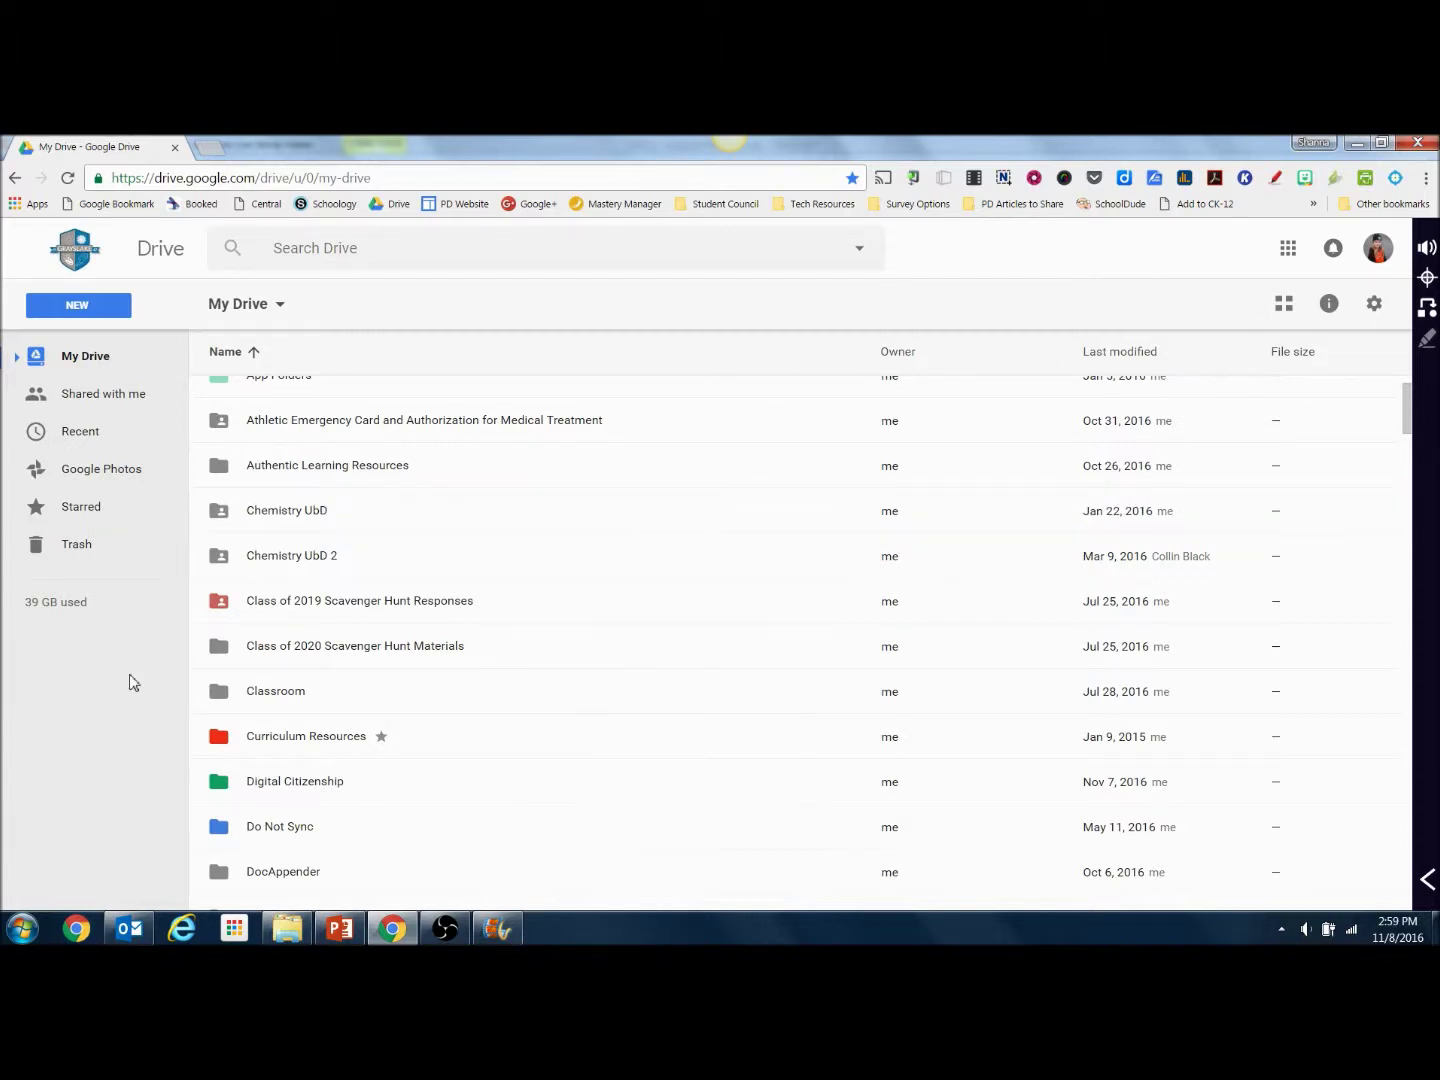
Open the Trash and show the available actions for the first deleted folder
left_click(94, 545)
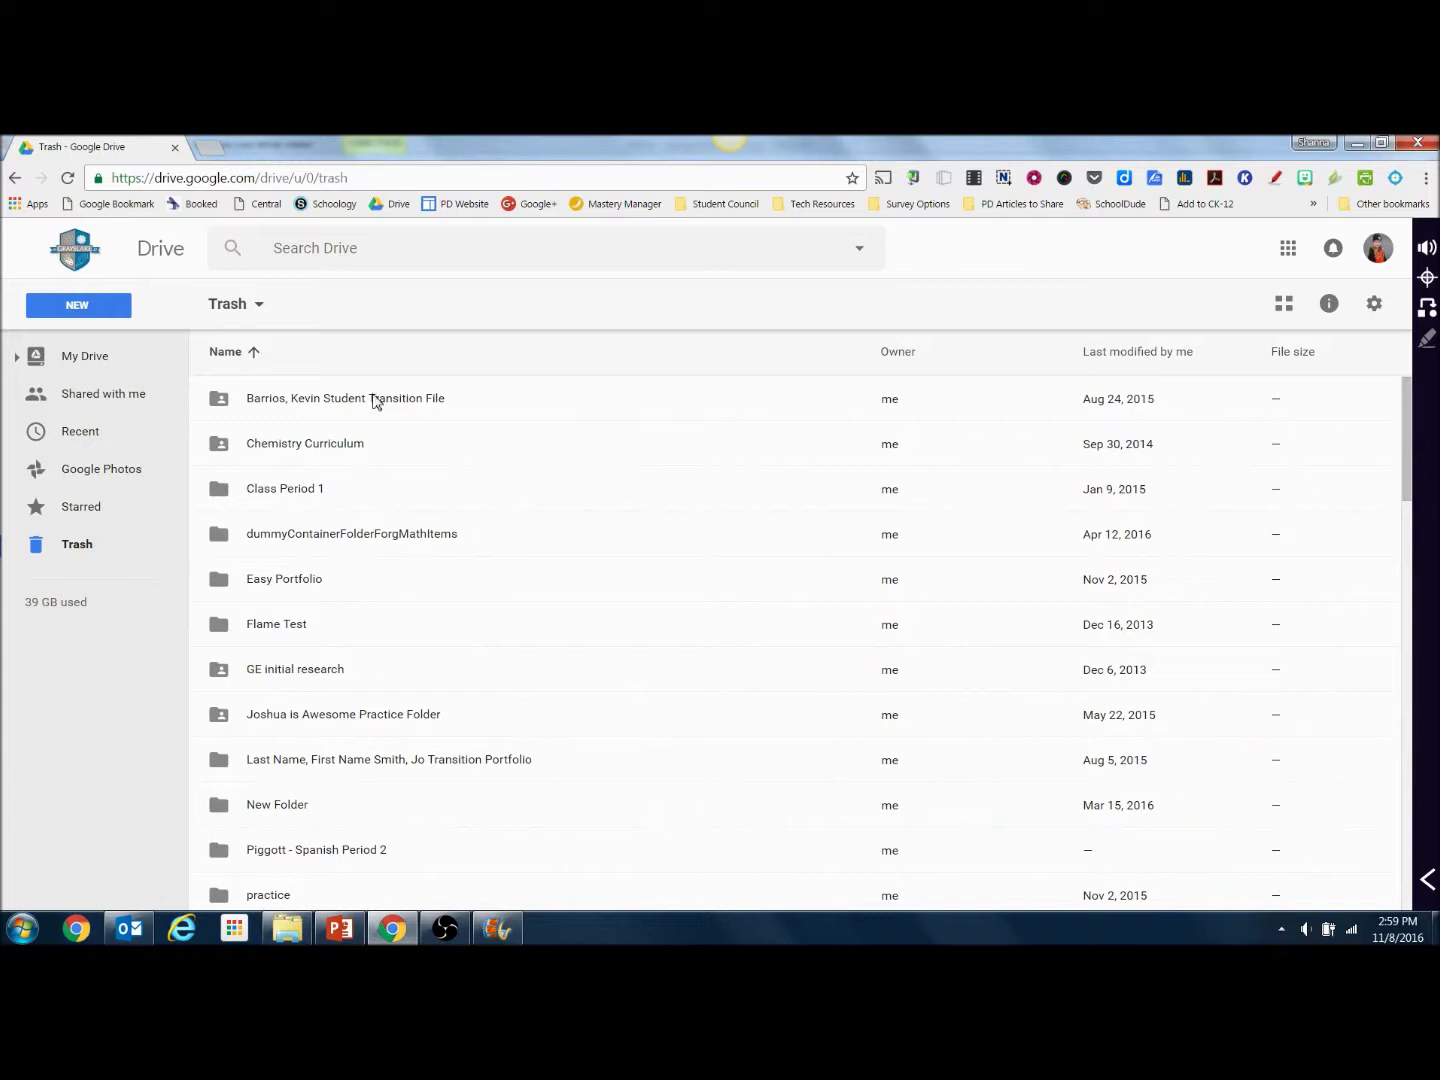
right_click(374, 400)
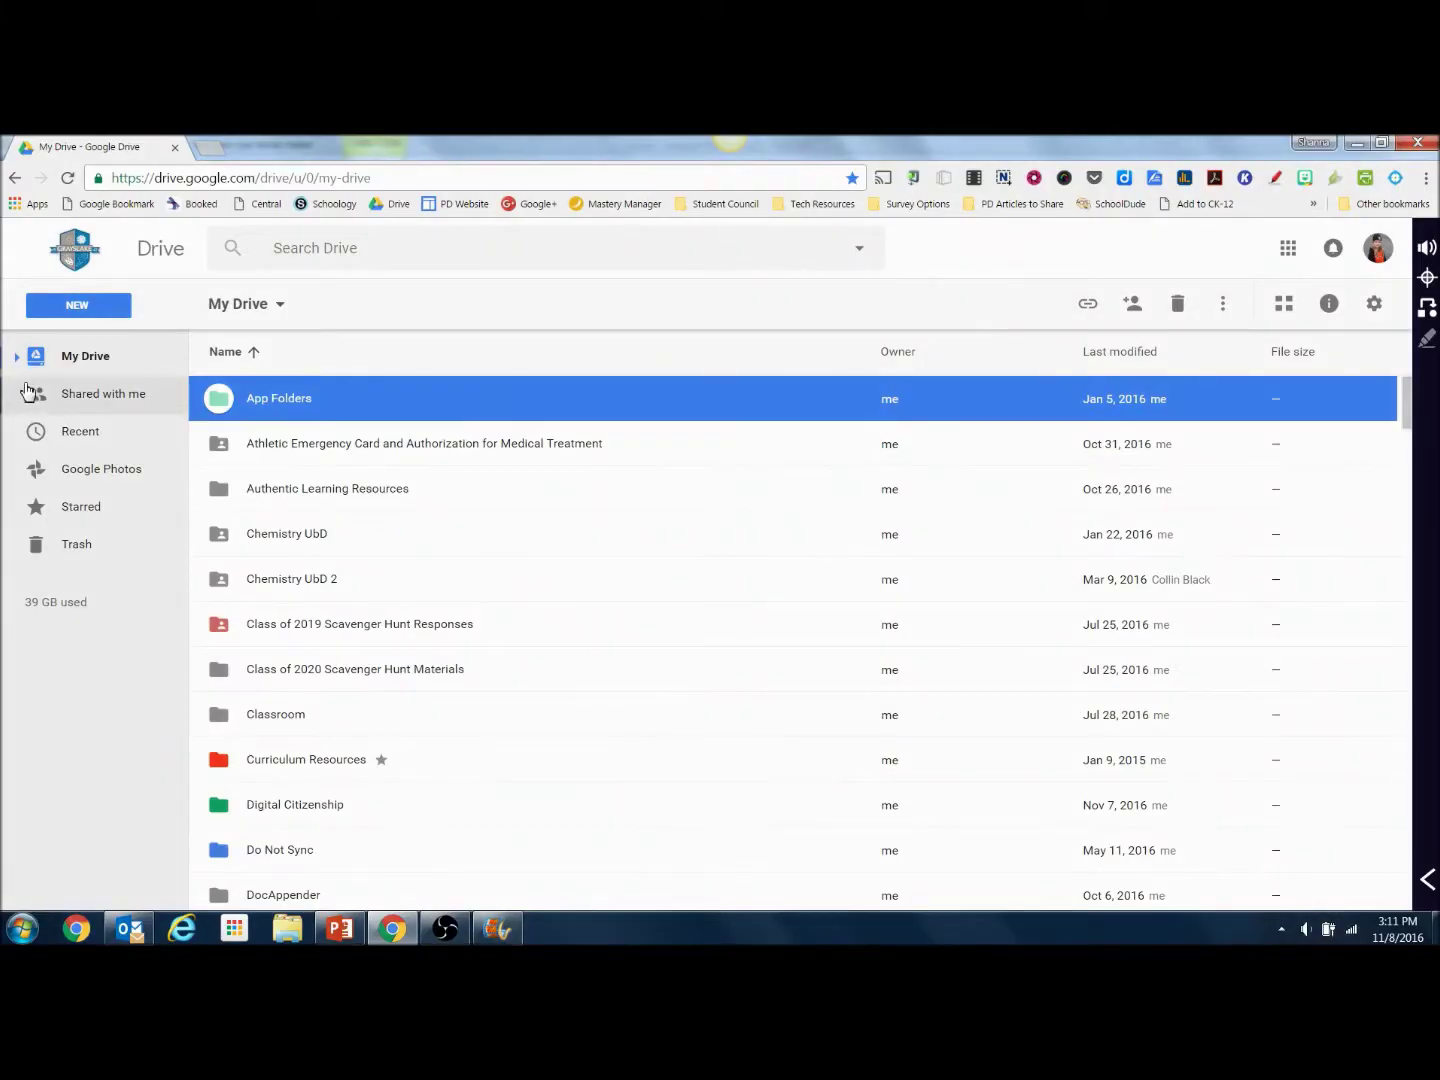
Create a new folder named AA in My Drive
left_click(85, 357)
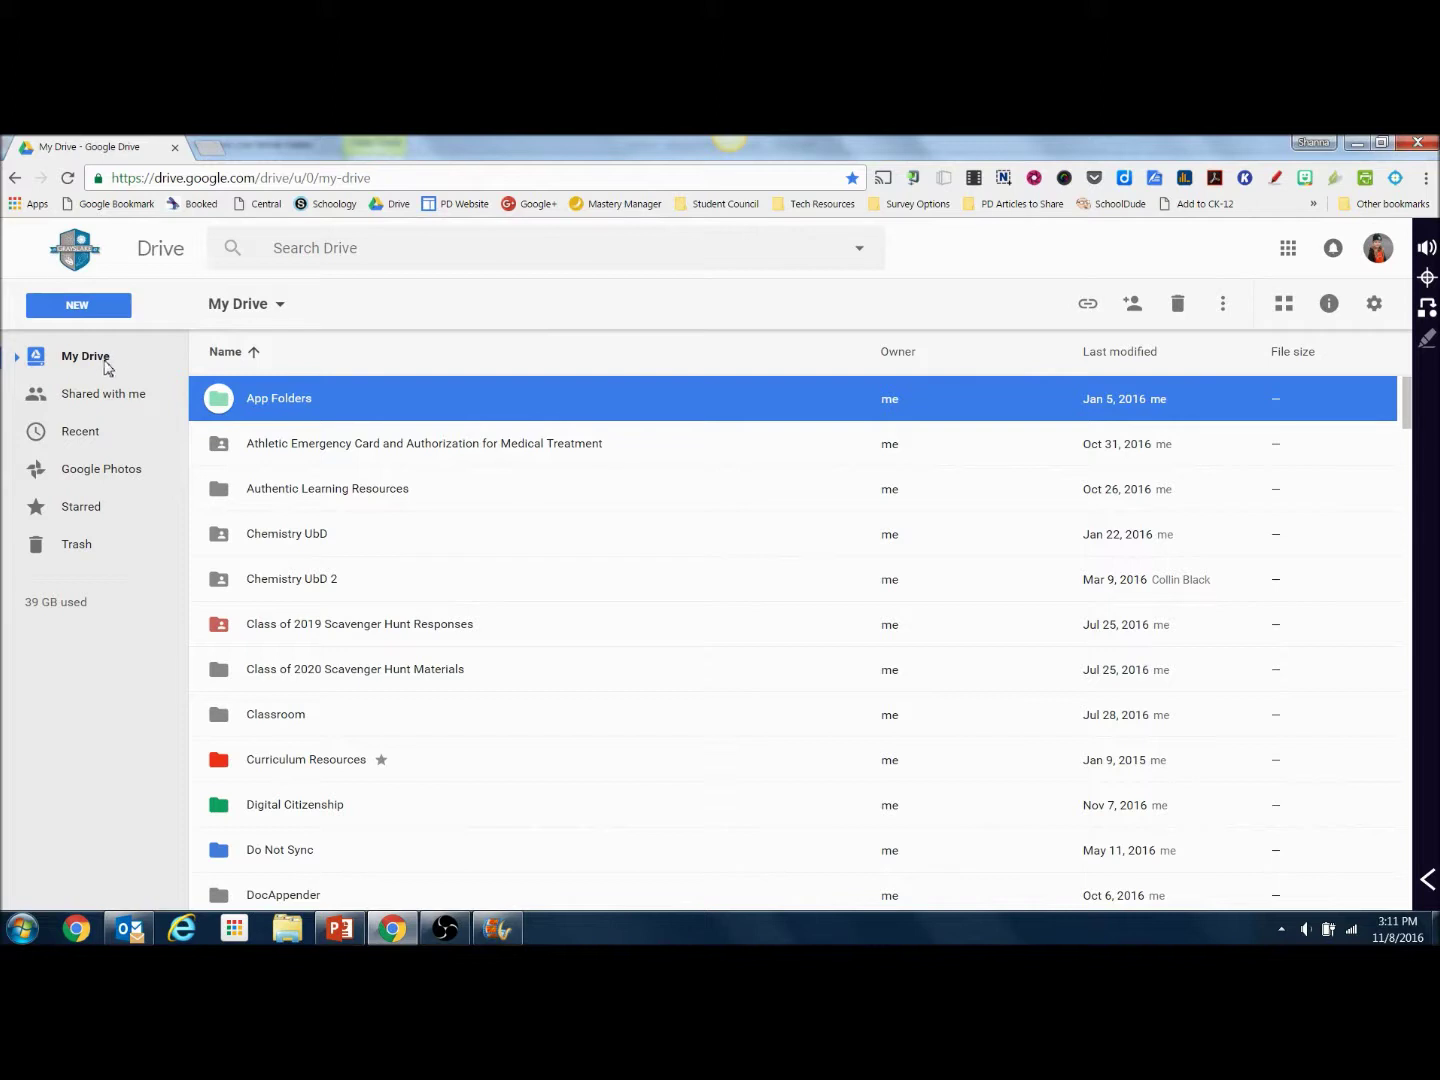
left_click(114, 308)
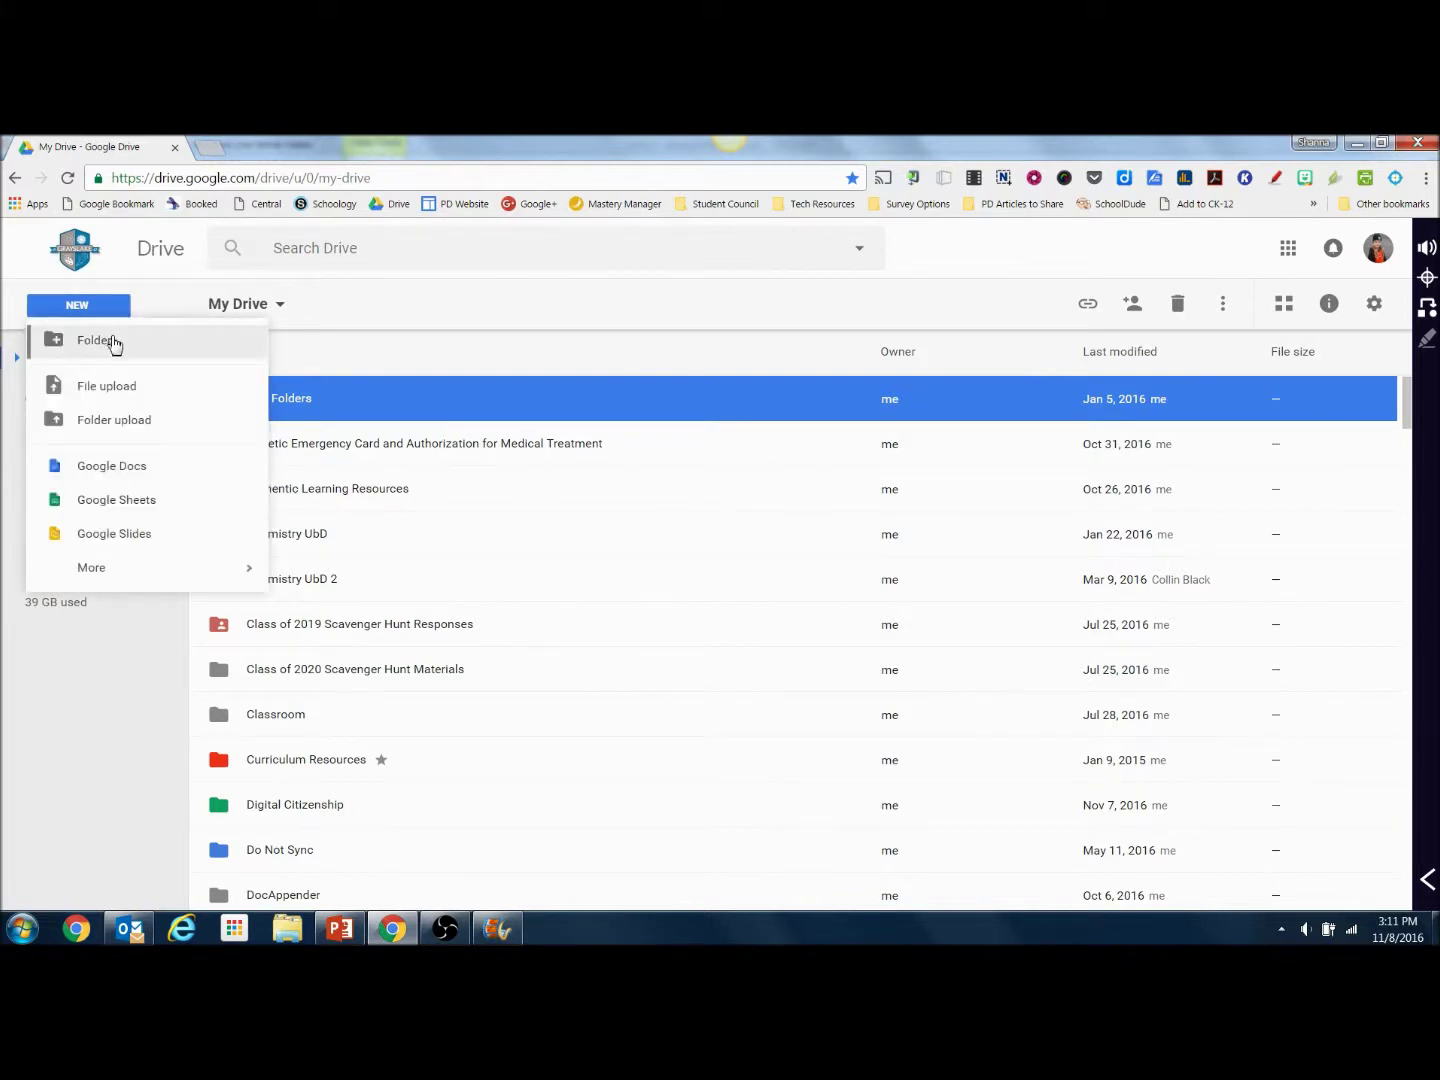
left_click(114, 341)
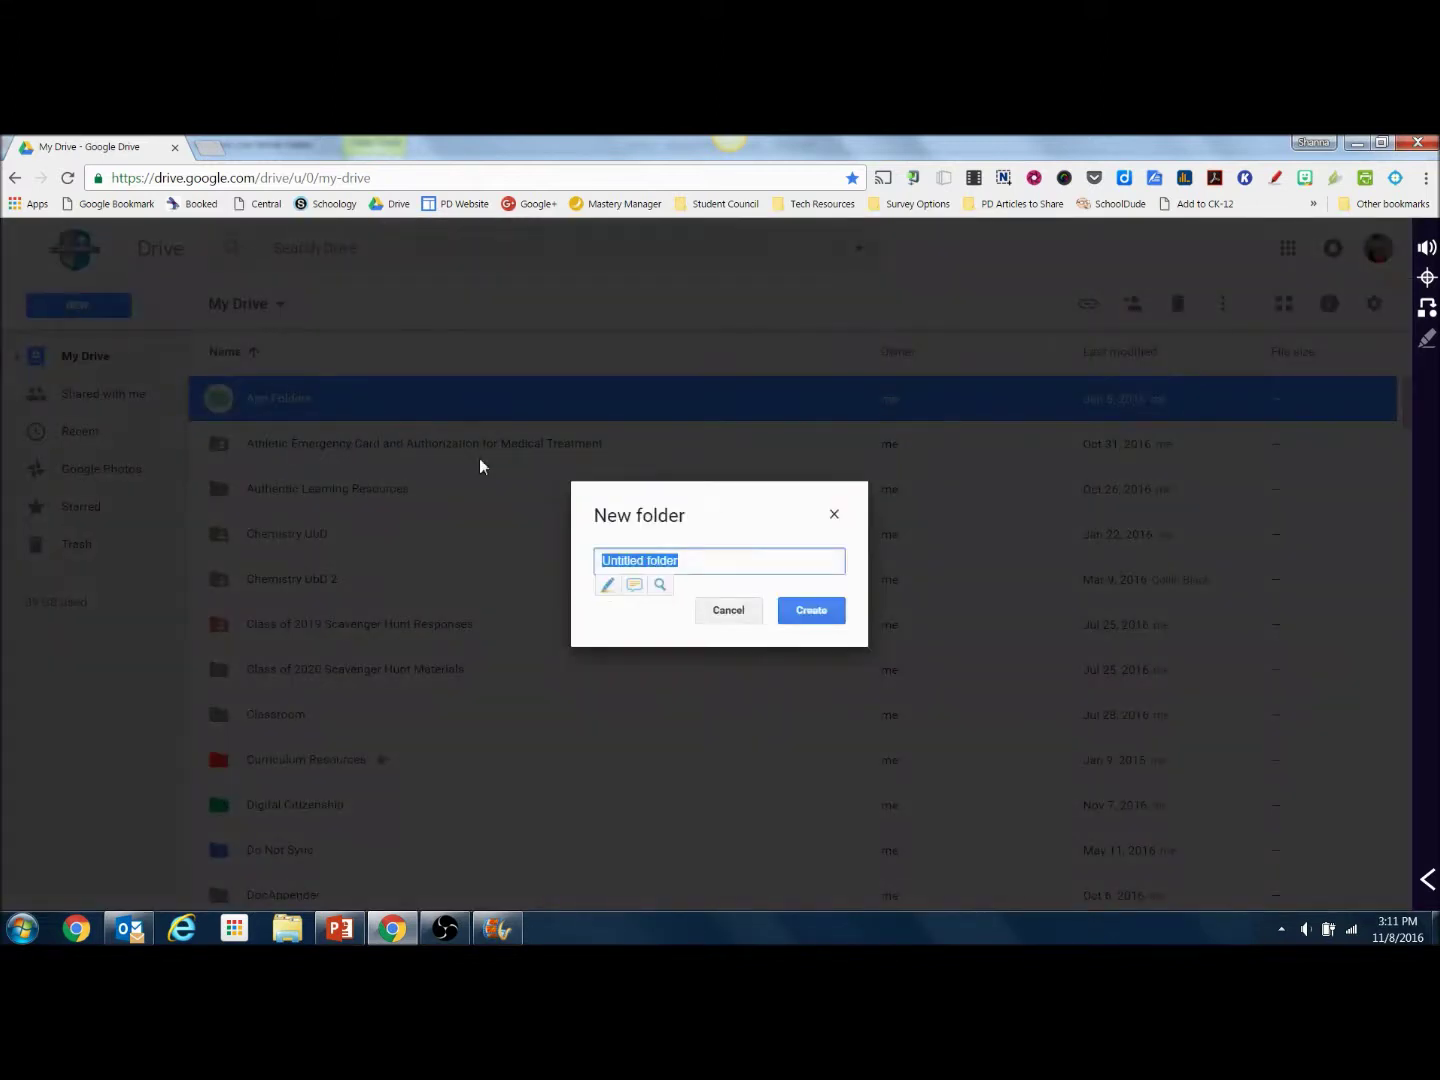
type("AA")
left_click(829, 617)
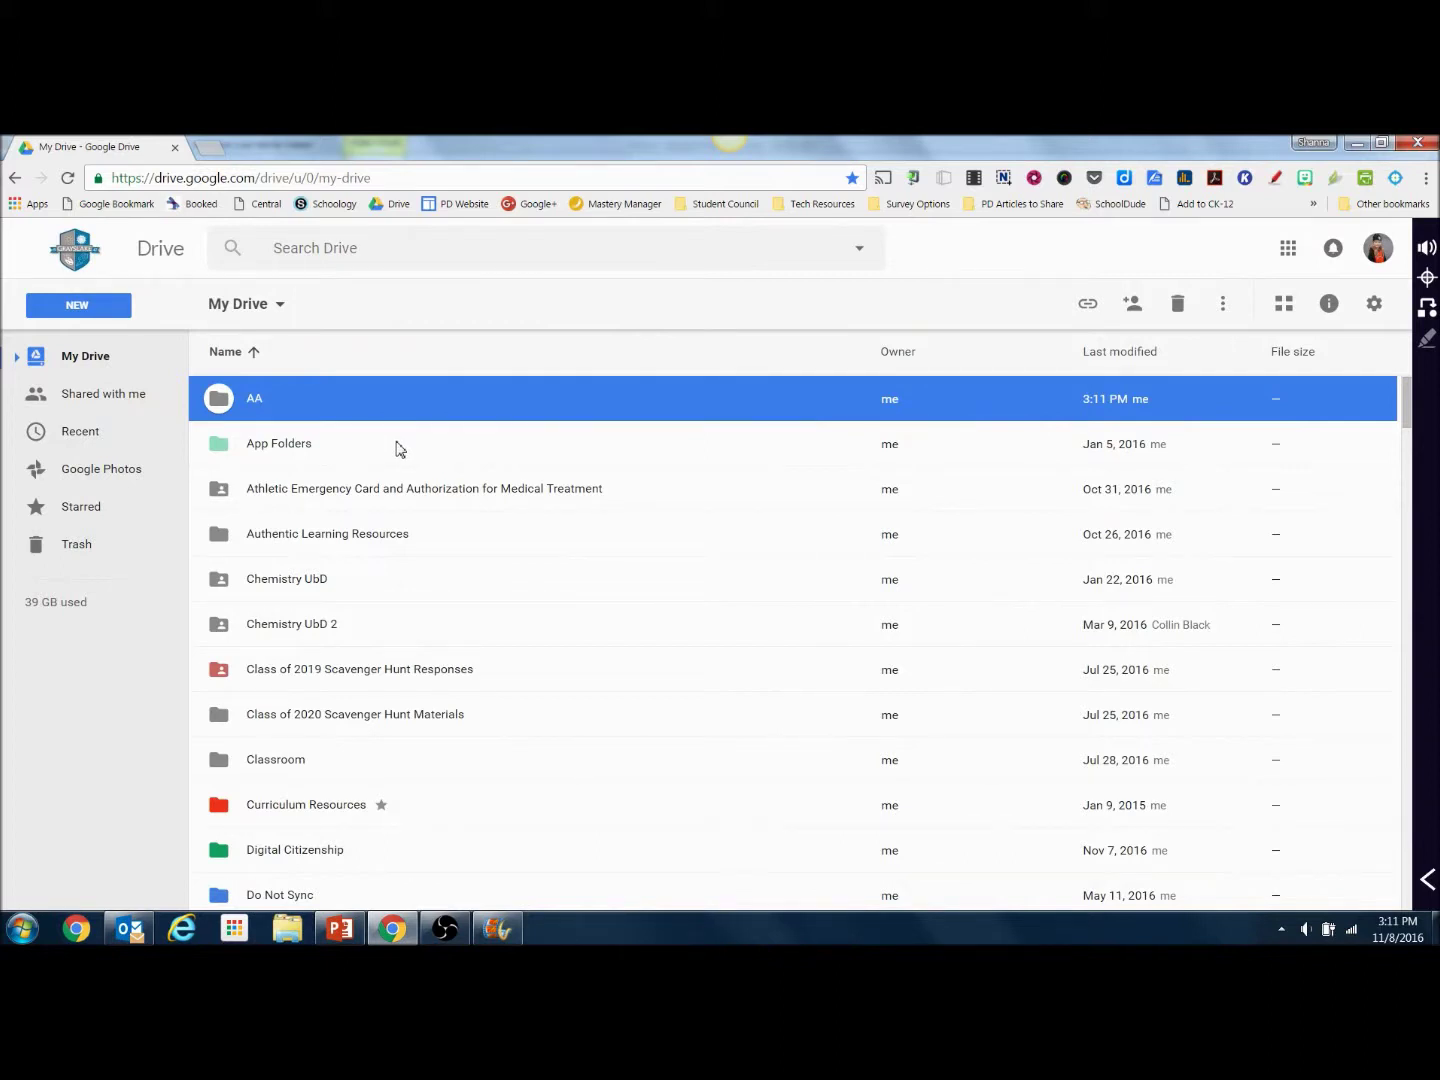
left_click(396, 449)
right_click(396, 449)
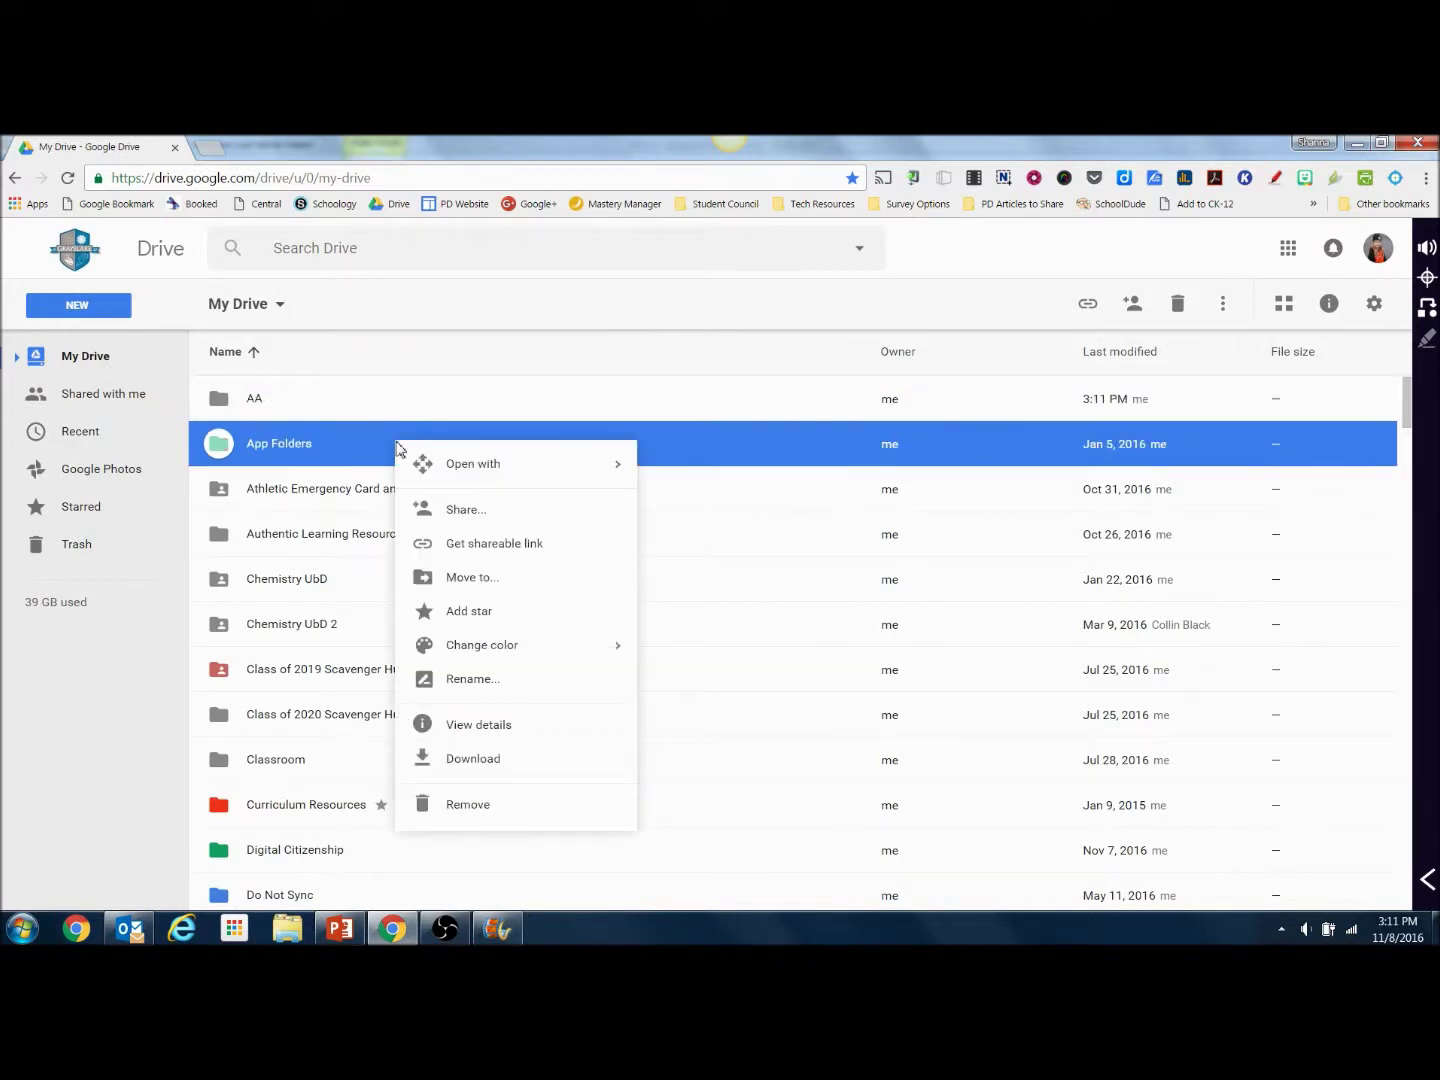
left_click(474, 587)
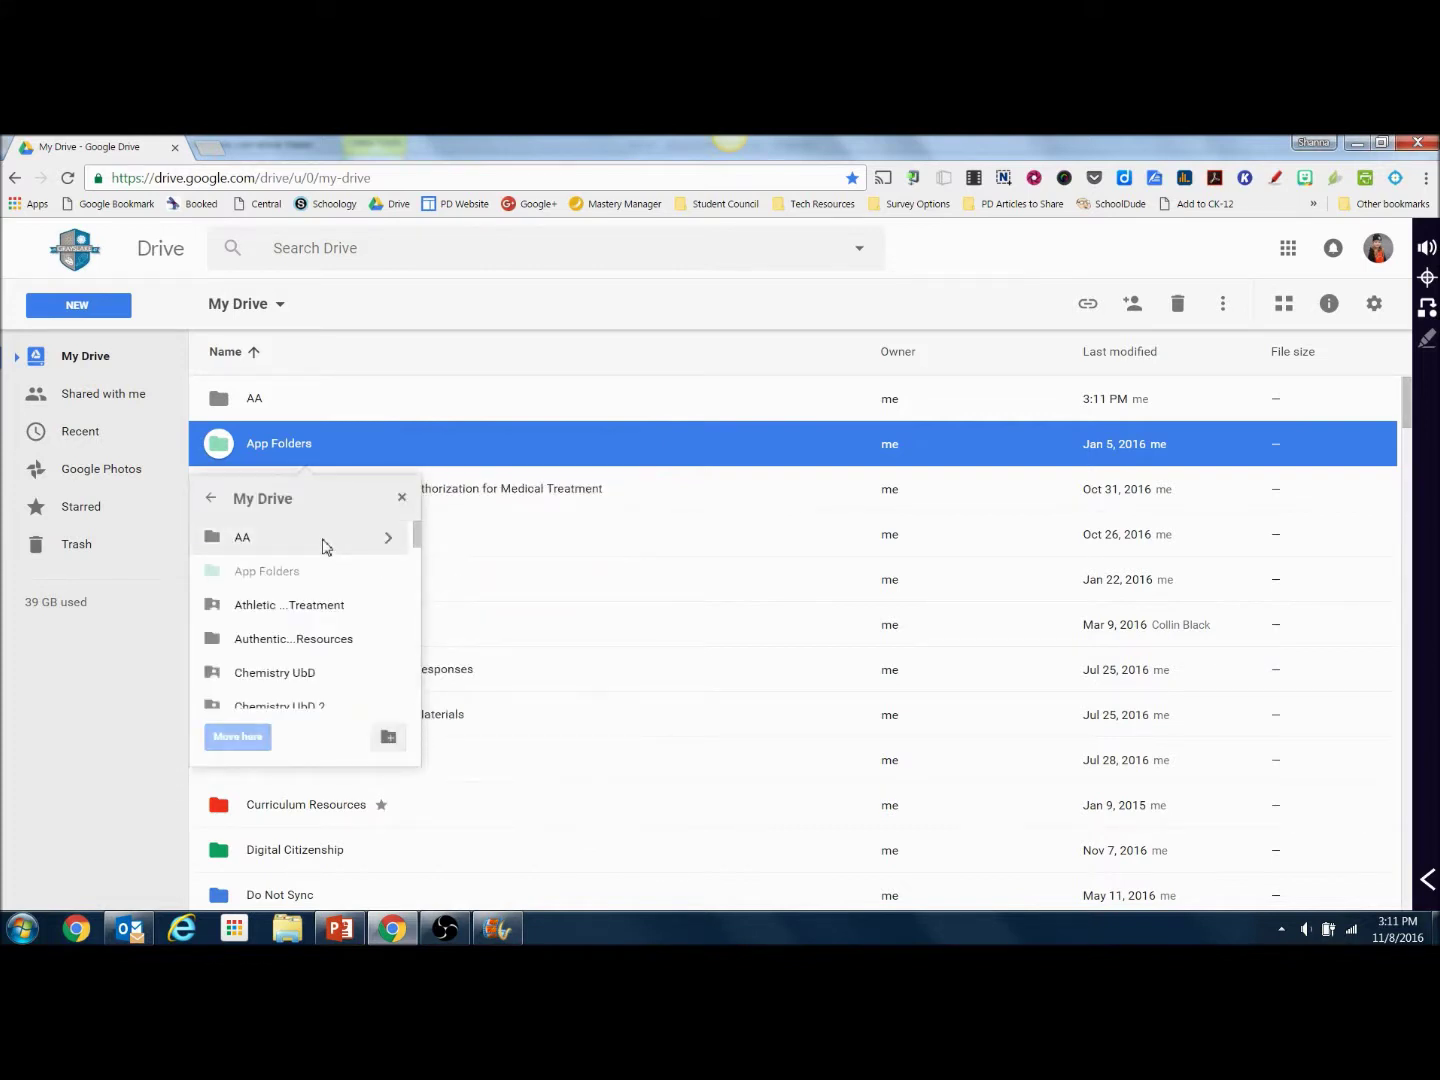
left_click(323, 546)
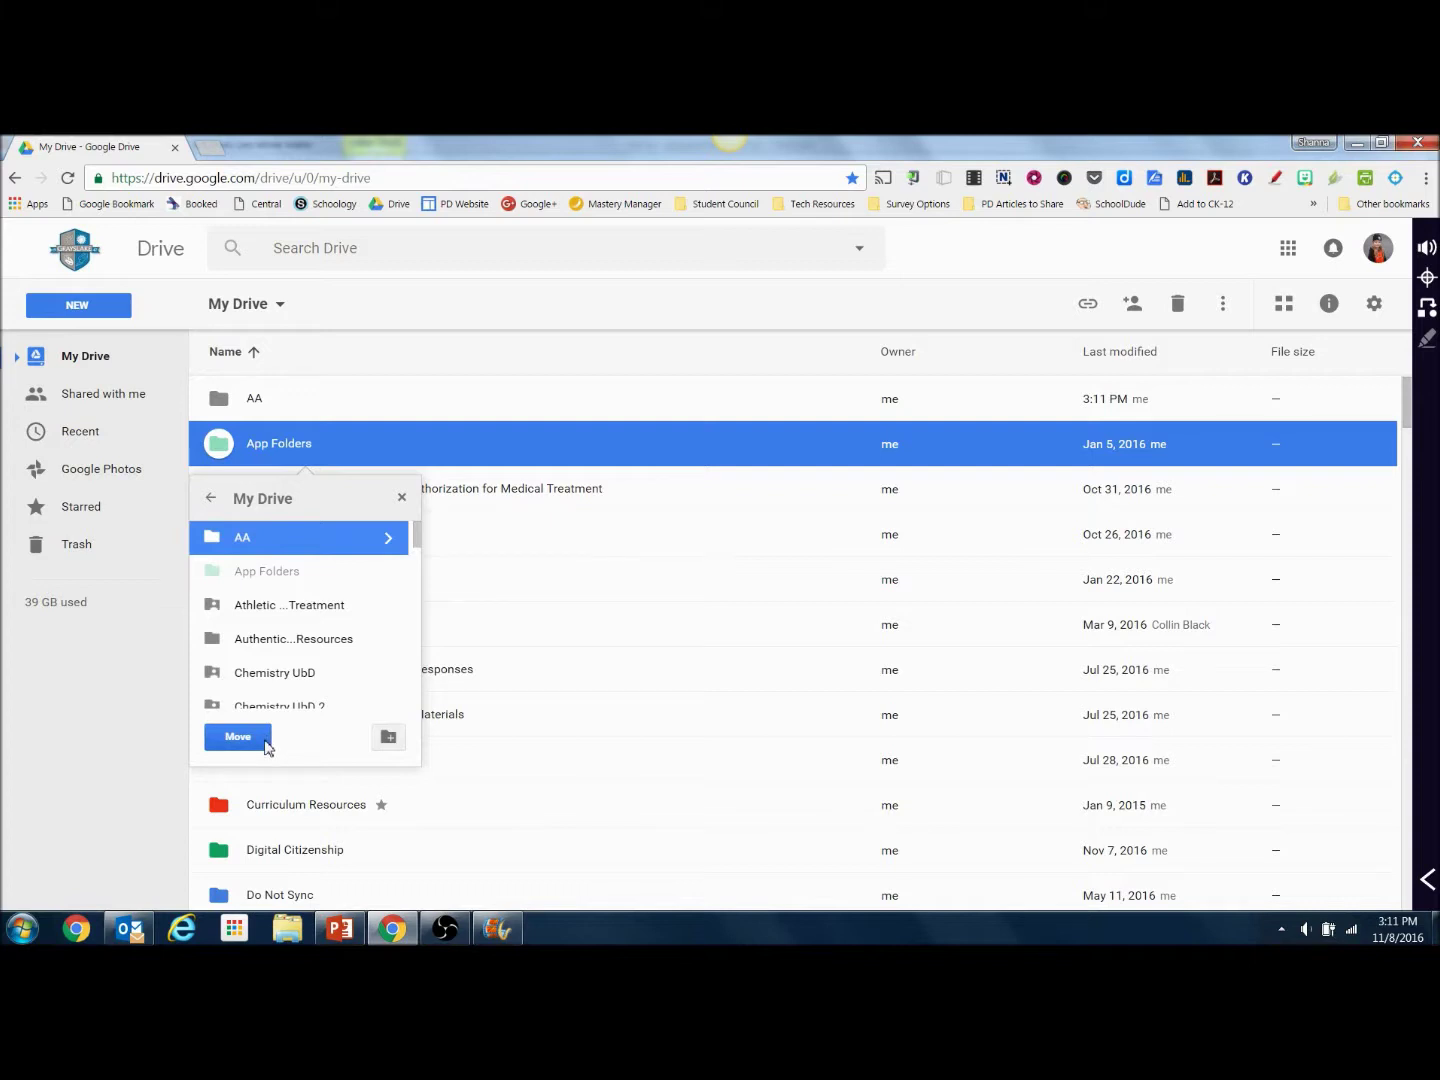
left_click(401, 497)
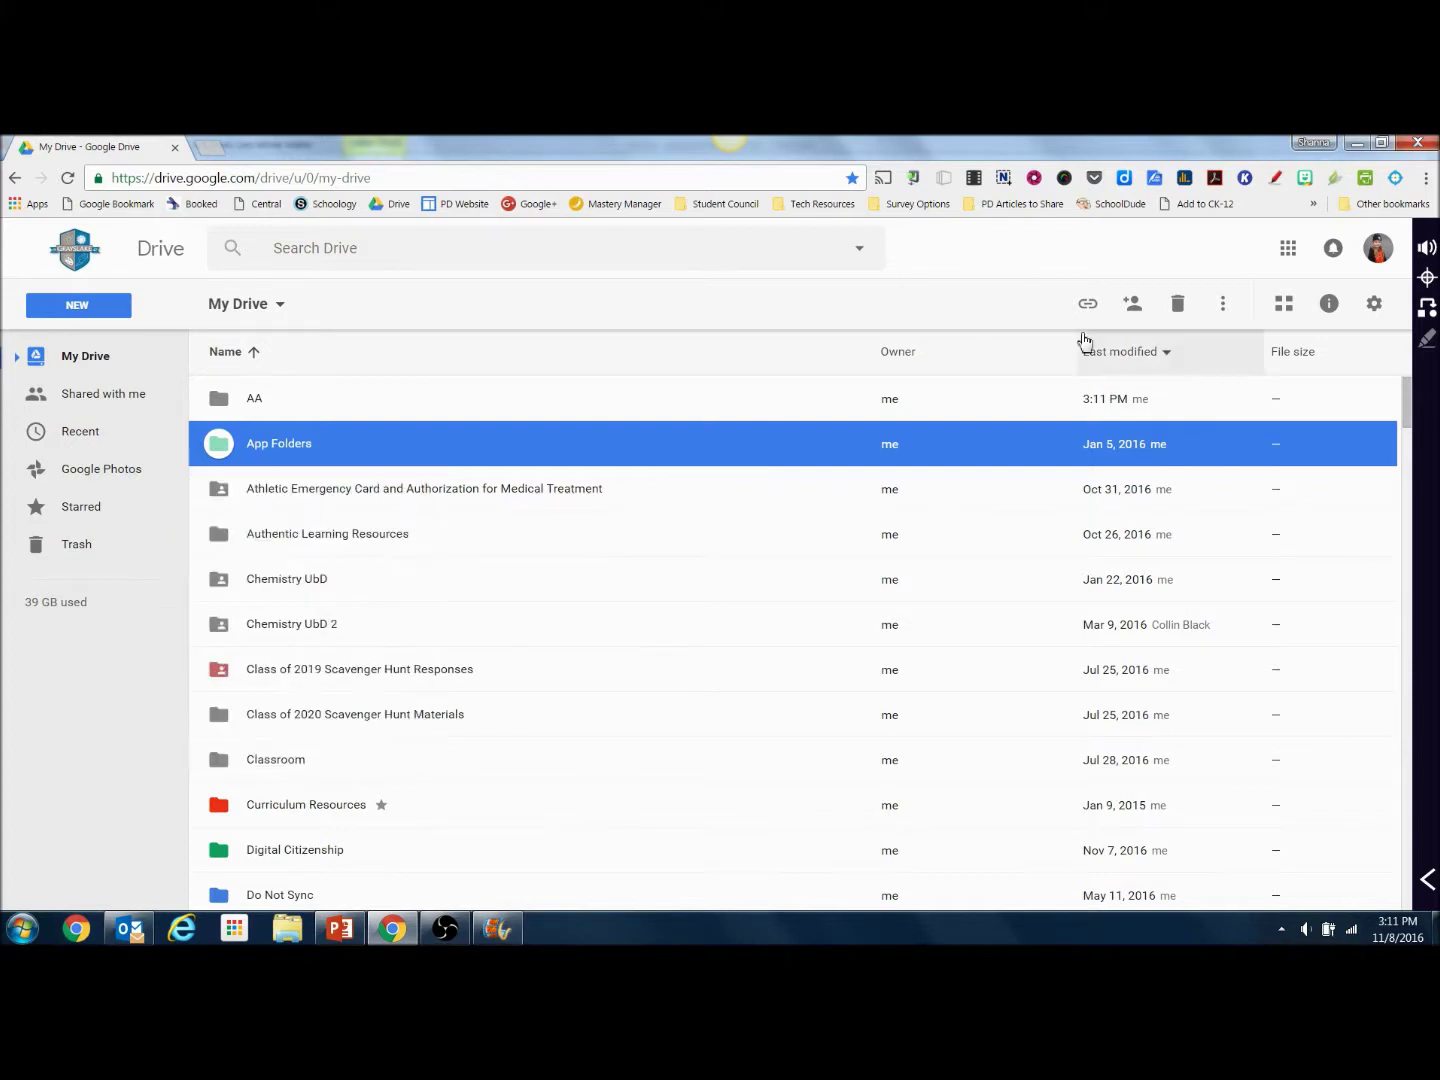
left_click(1222, 308)
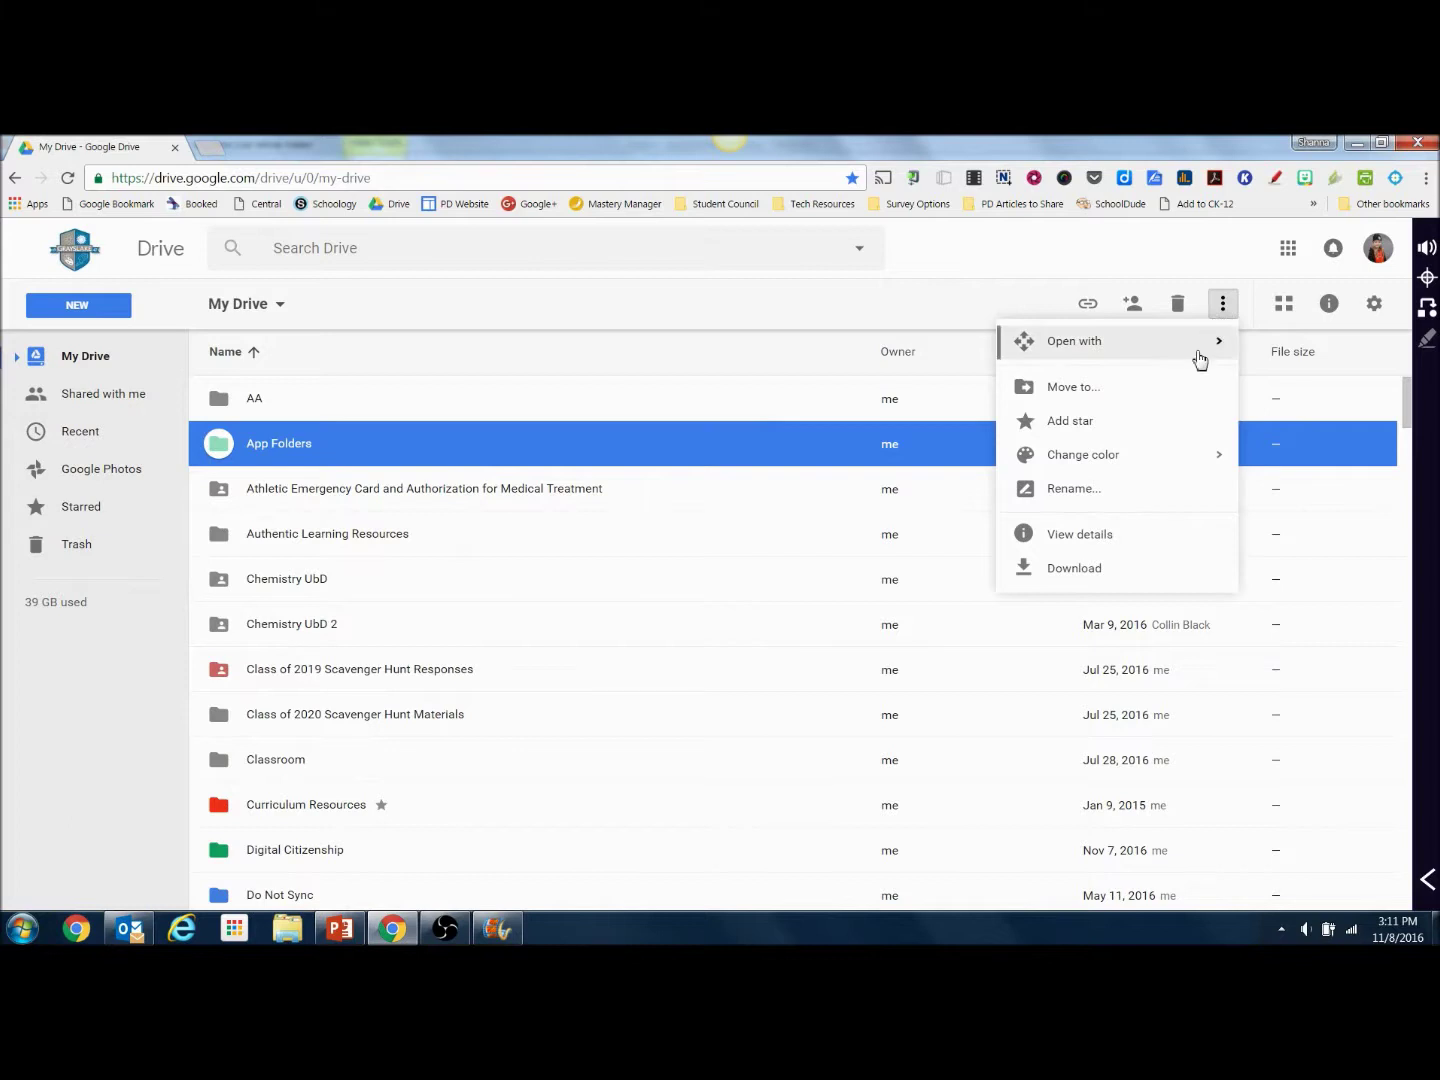
left_click(1193, 389)
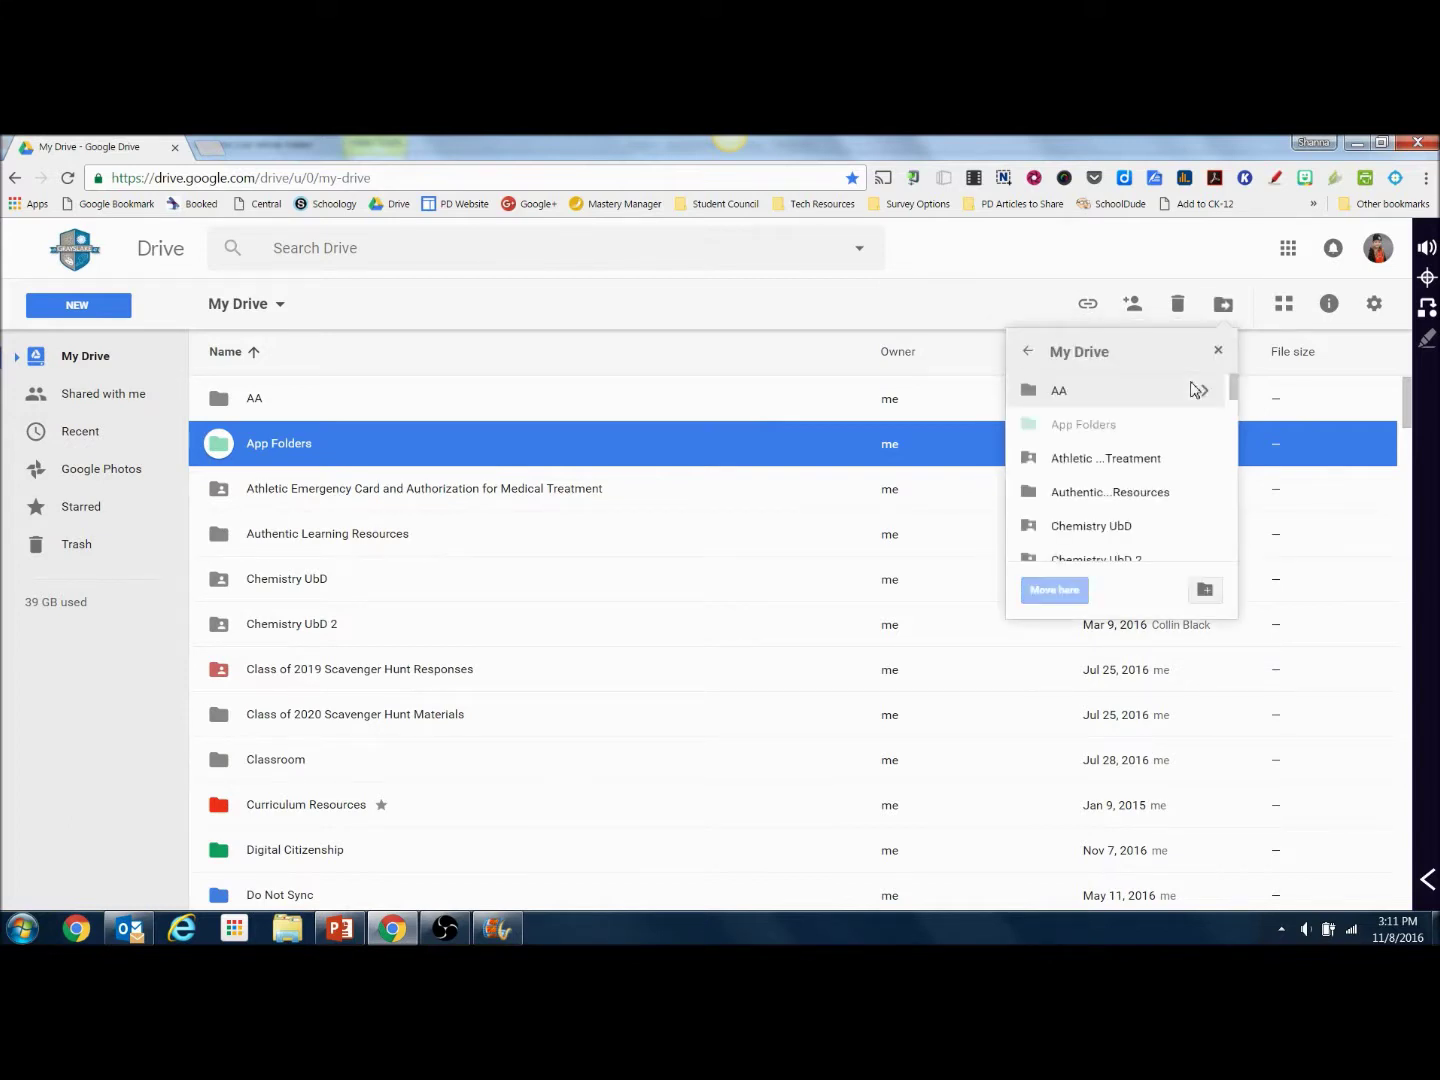
left_click(1114, 396)
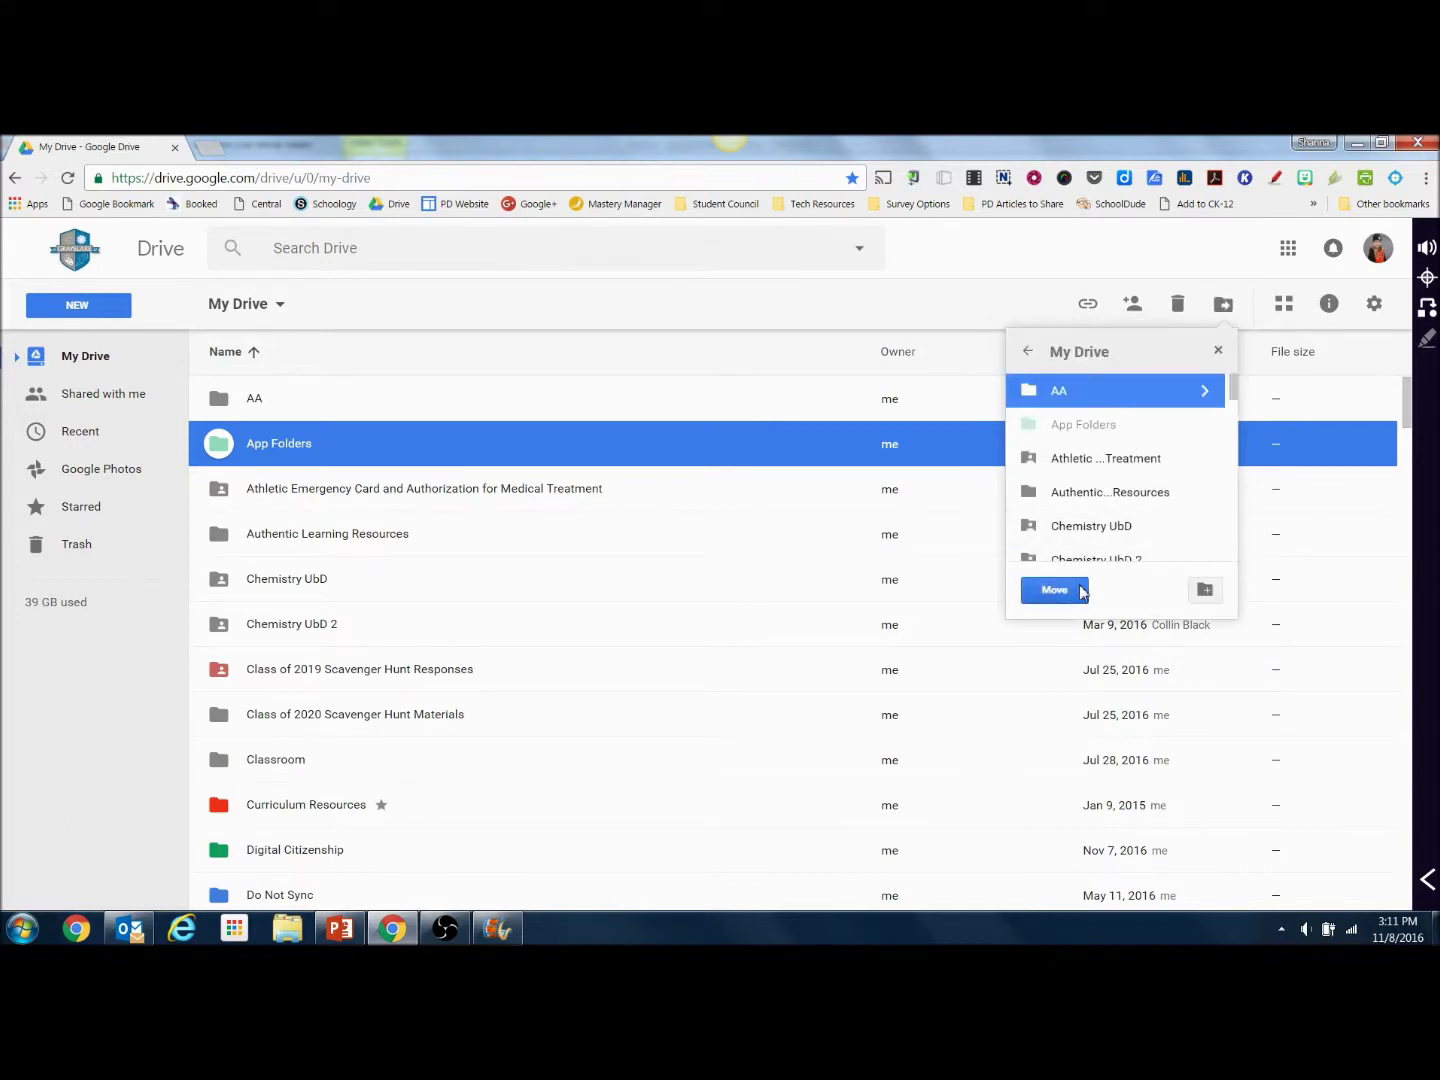
left_click(1219, 352)
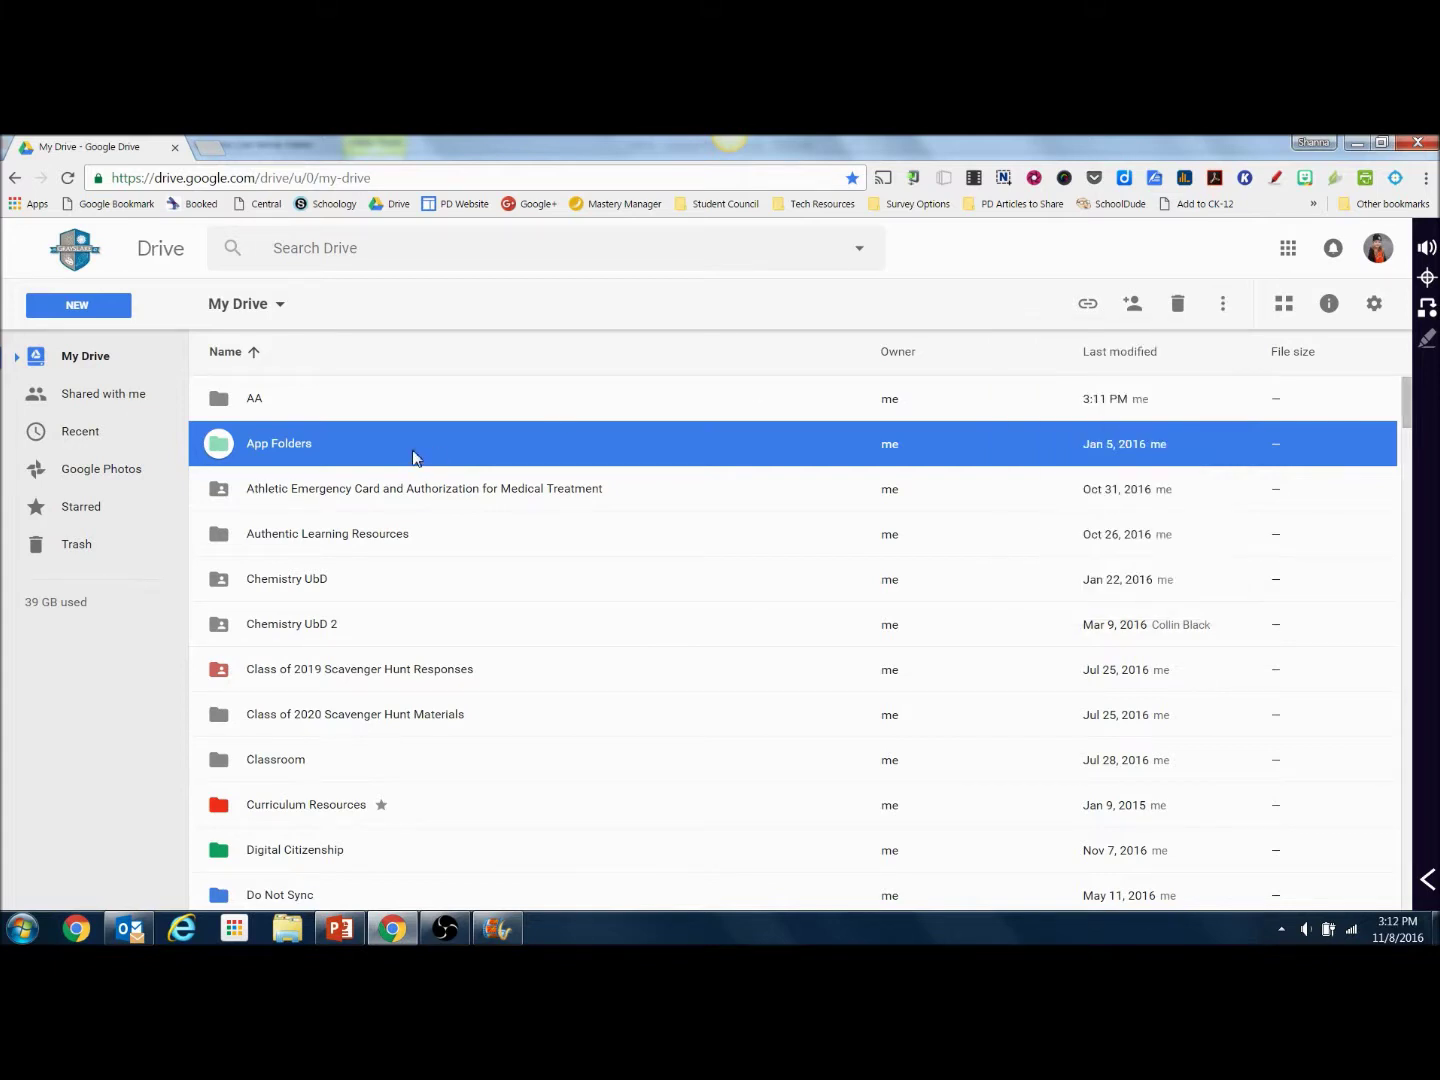
Move the App Folders folder into AA, check the contents of AA, and return to My Drive
left_click_drag(415, 456, 407, 412)
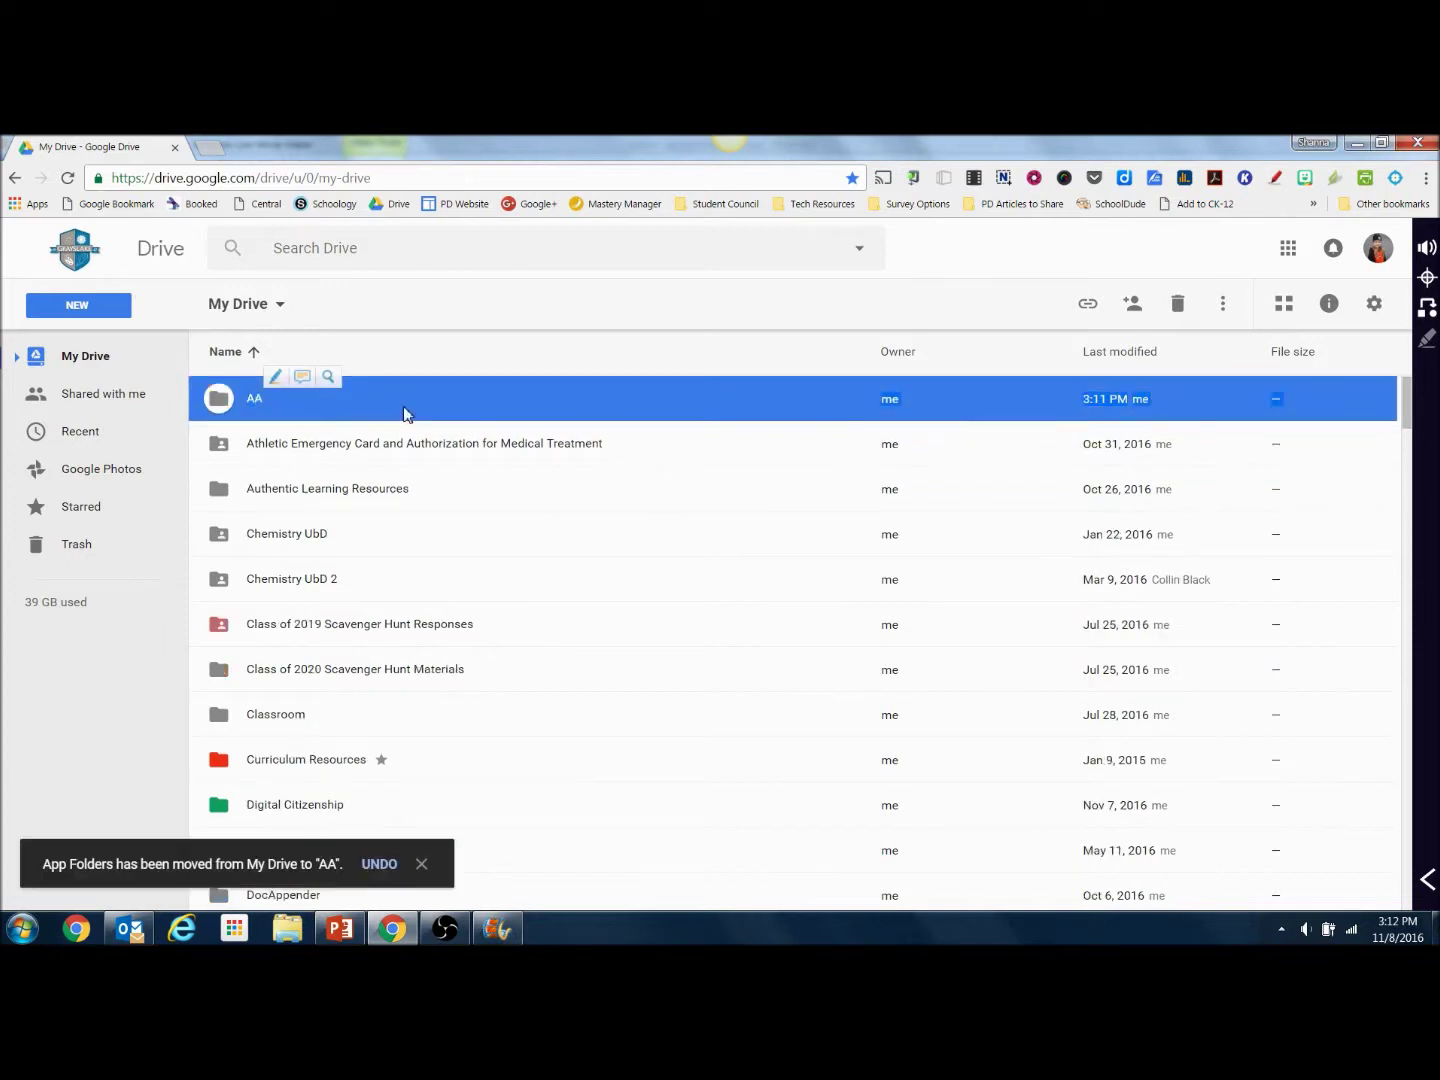
double_click(250, 400)
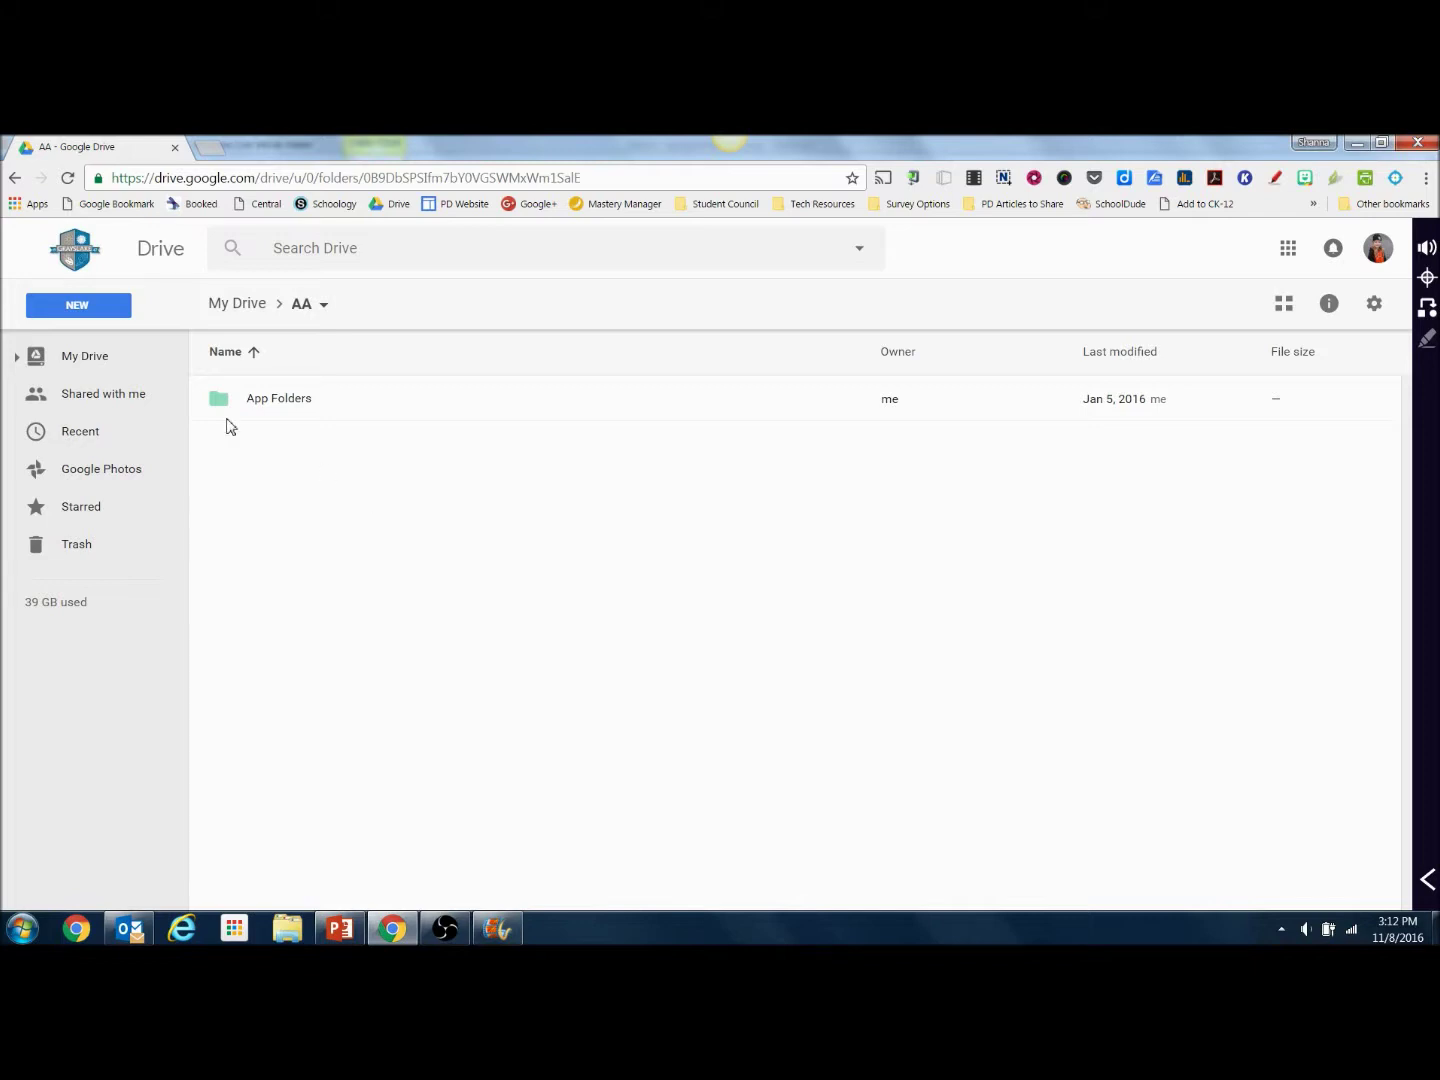
left_click(119, 366)
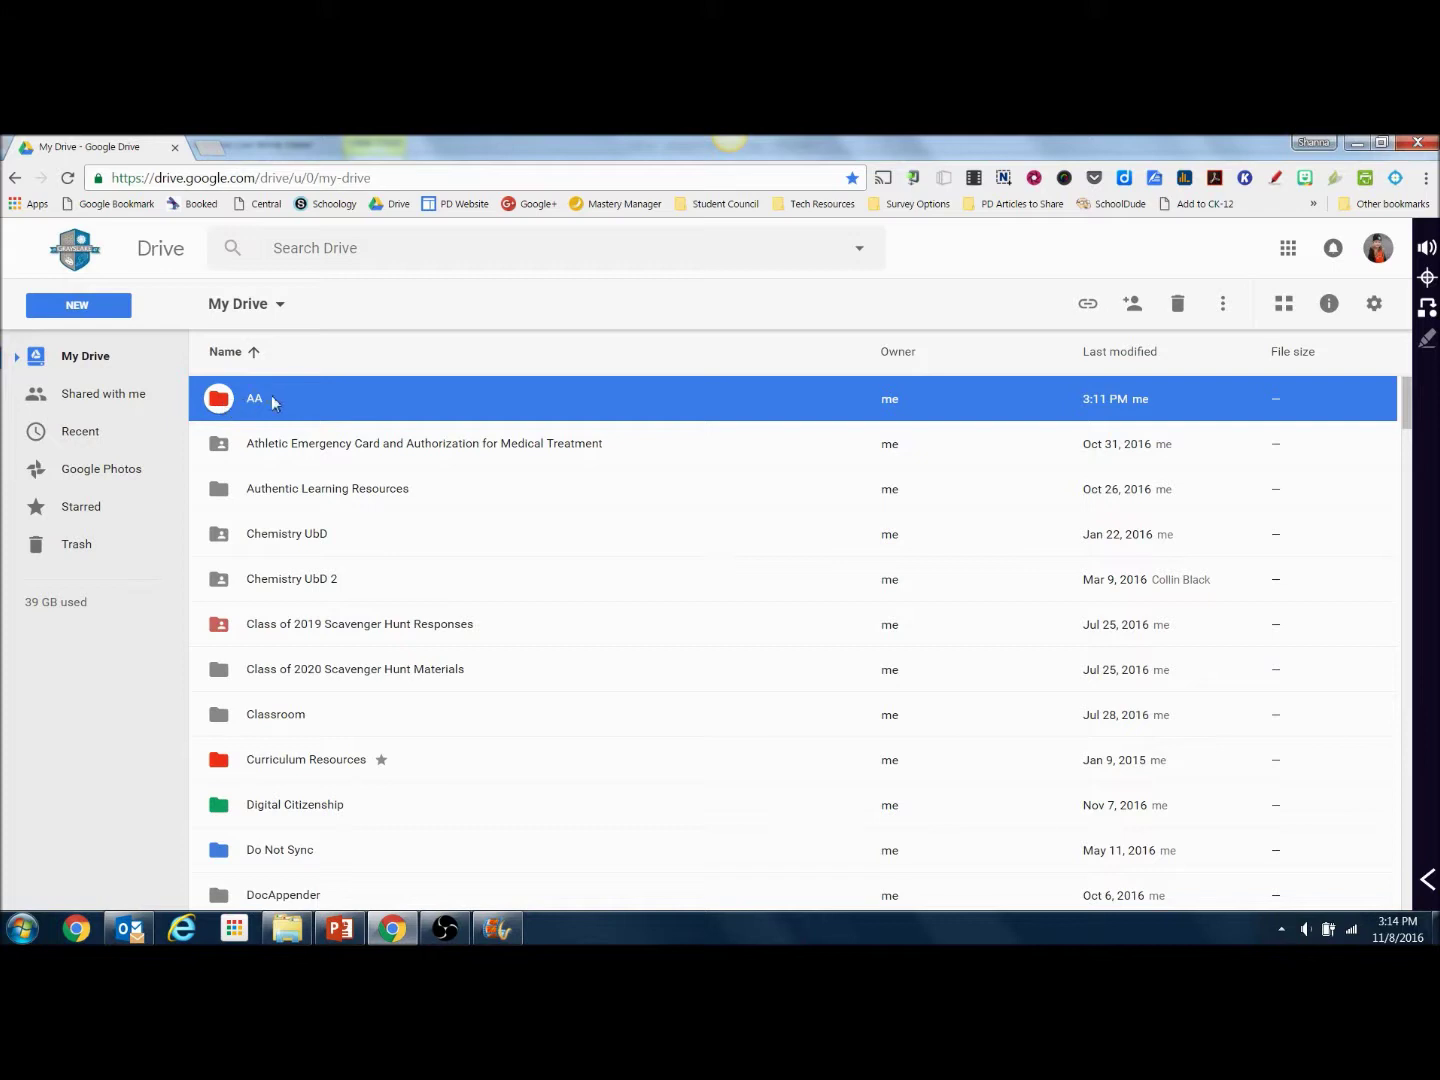
Add a star to the AA folder in My Drive
right_click(310, 403)
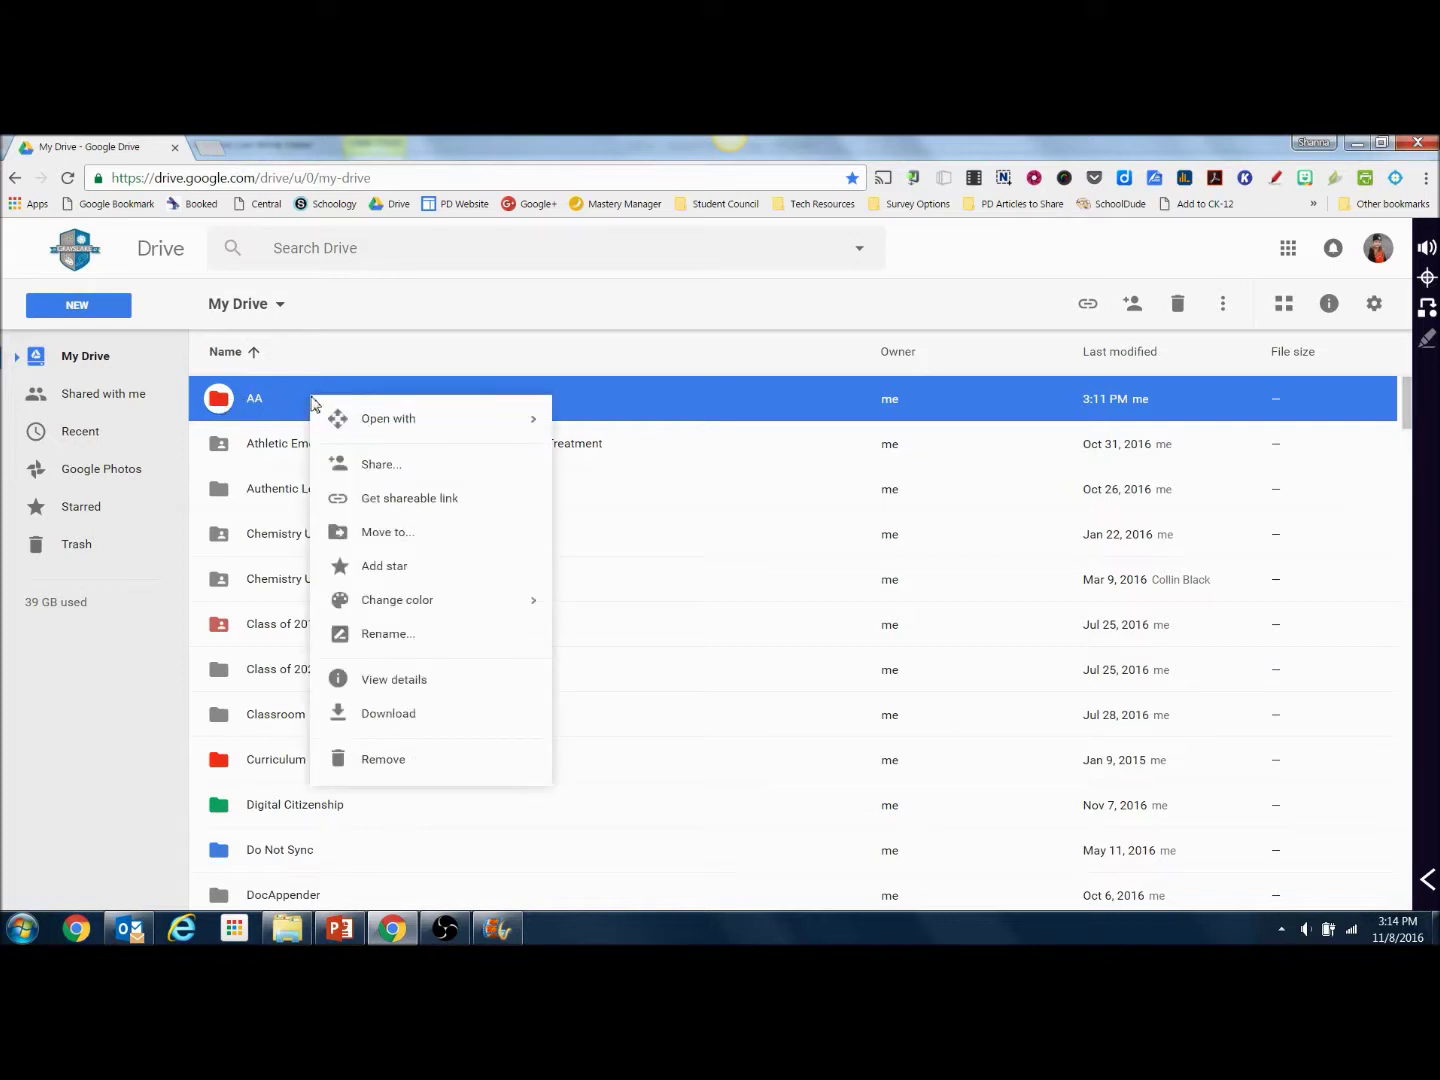
mouse_move(413, 600)
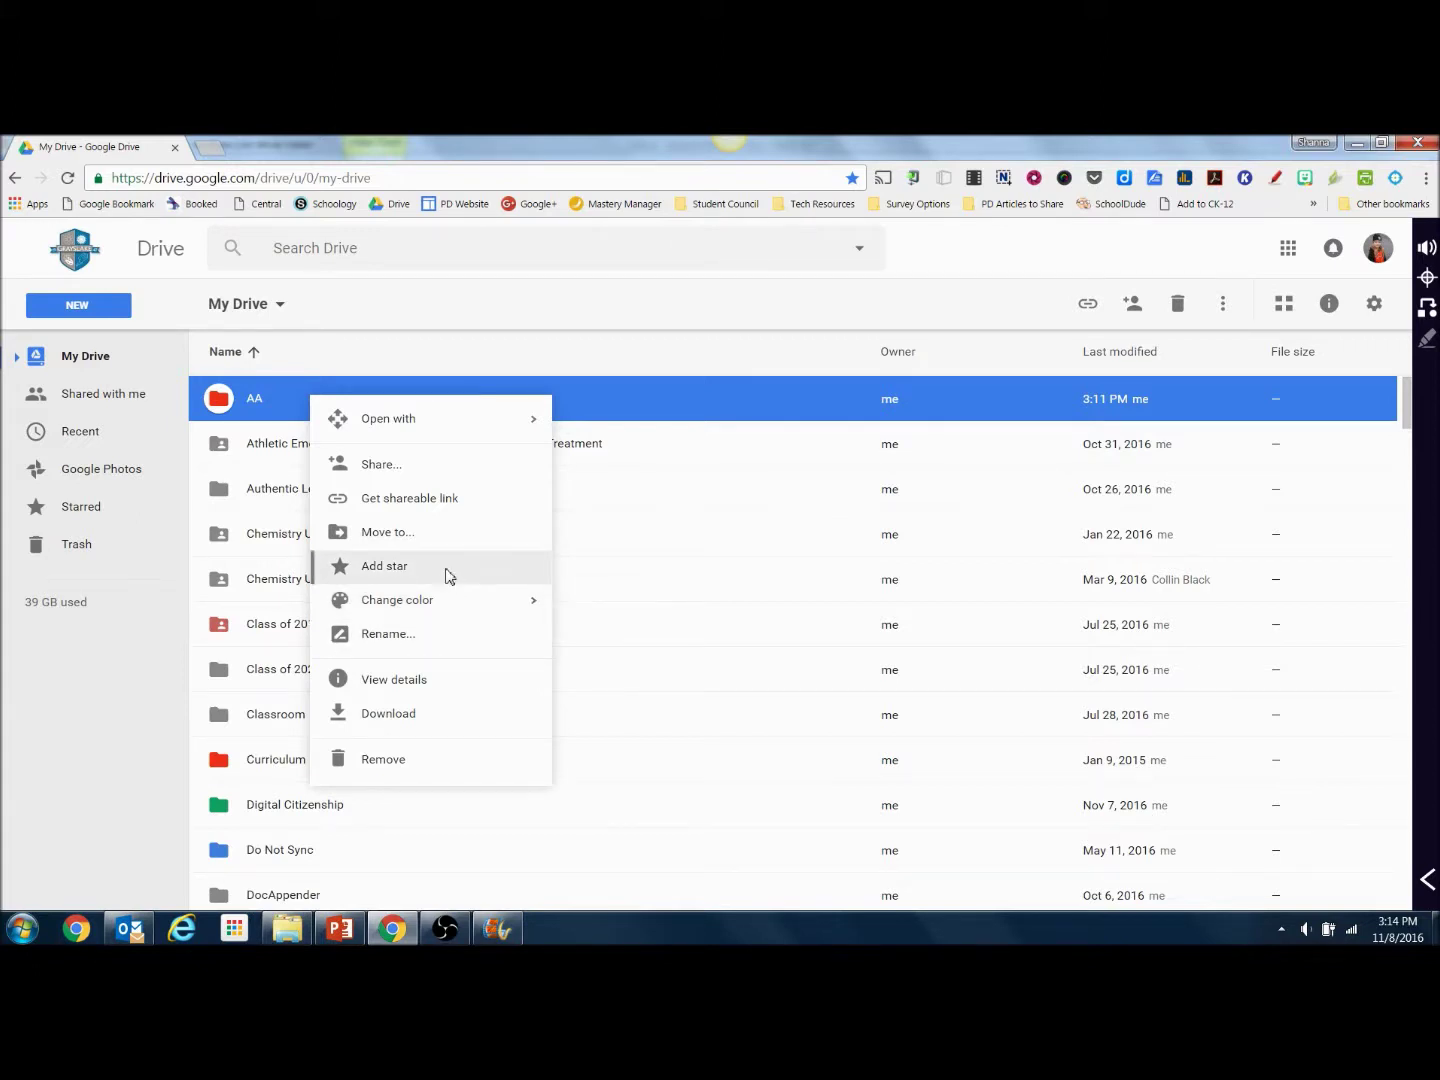
left_click(449, 577)
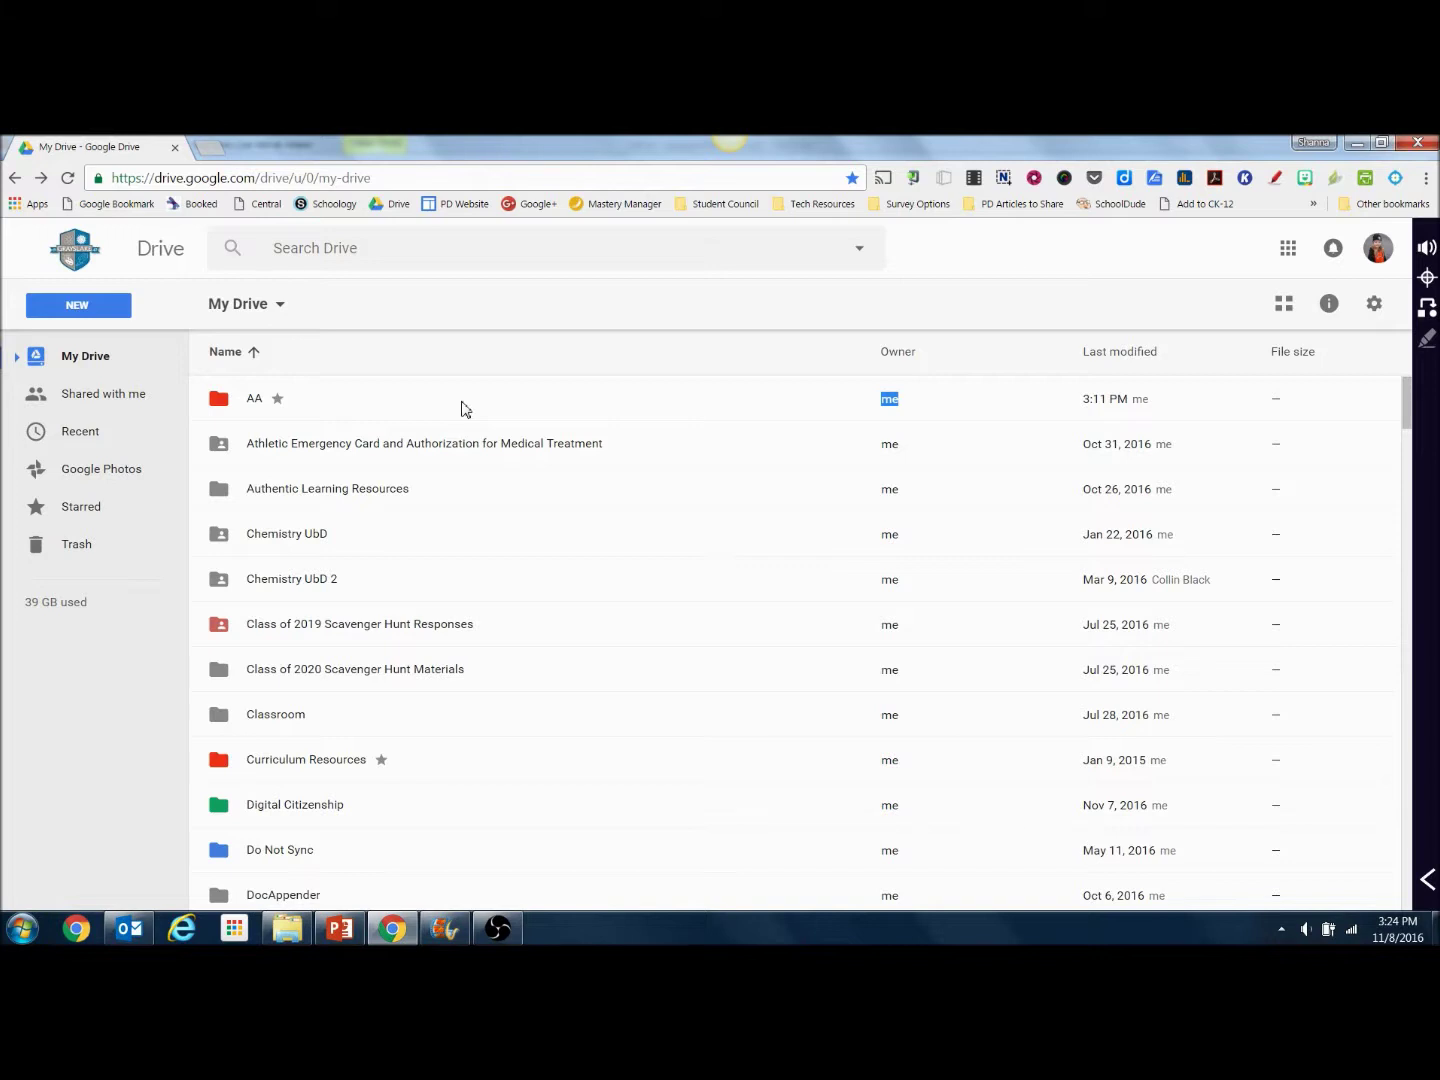
Create a Google Docs document titled Practice inside the AA folder and return to Drive
double_click(462, 409)
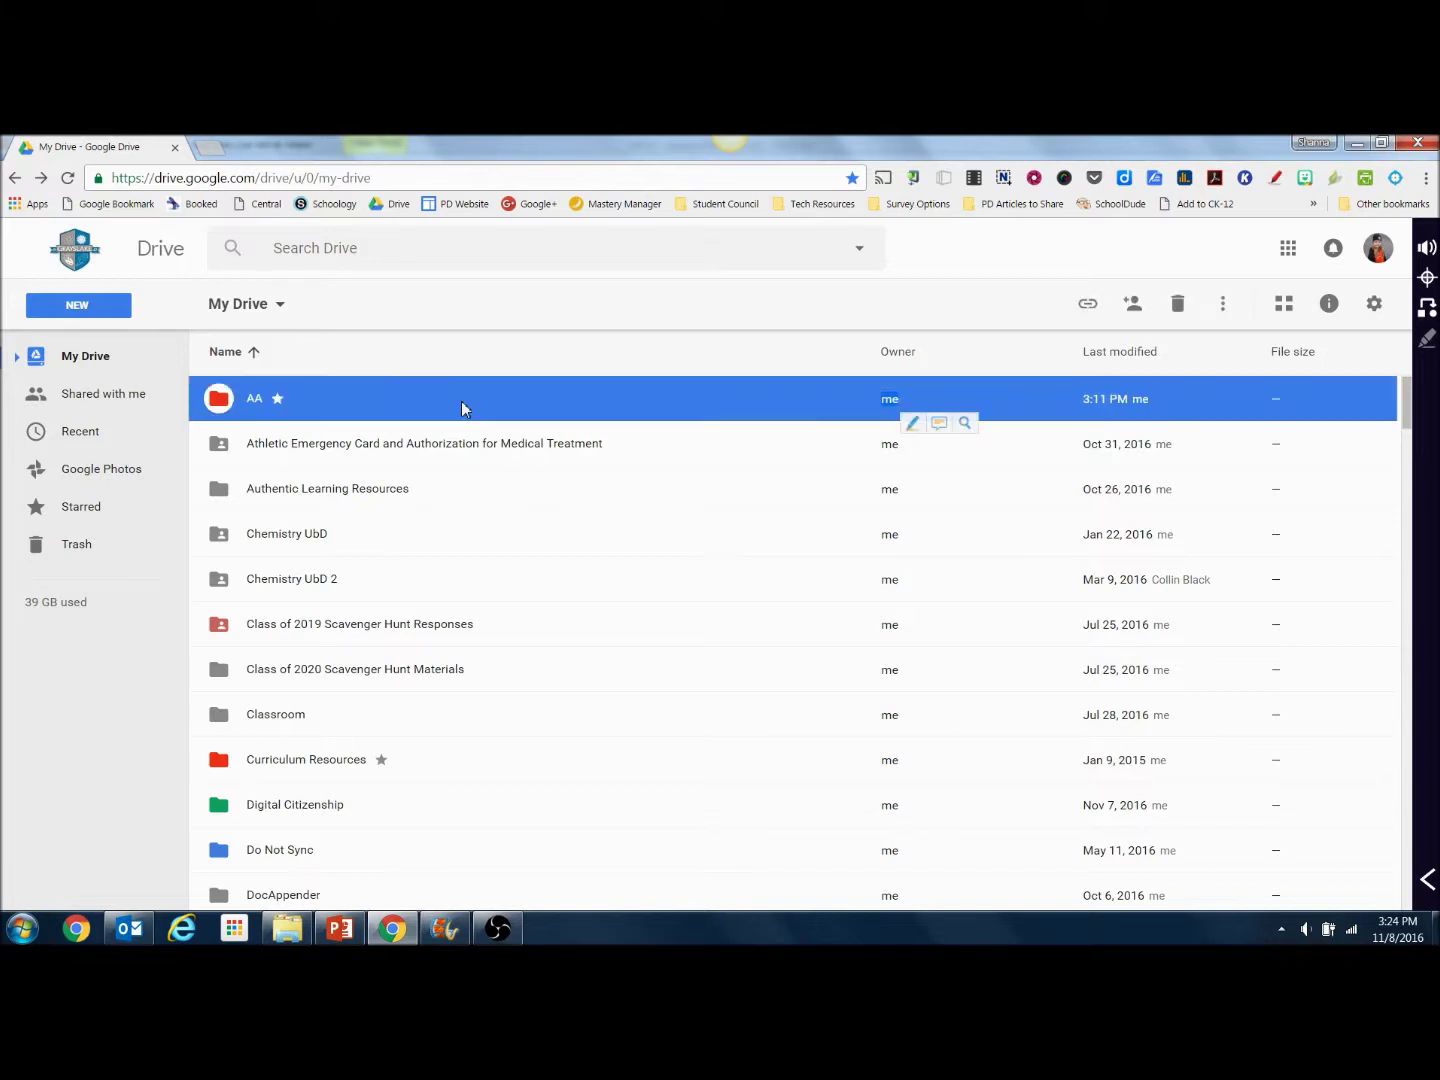
left_click(100, 313)
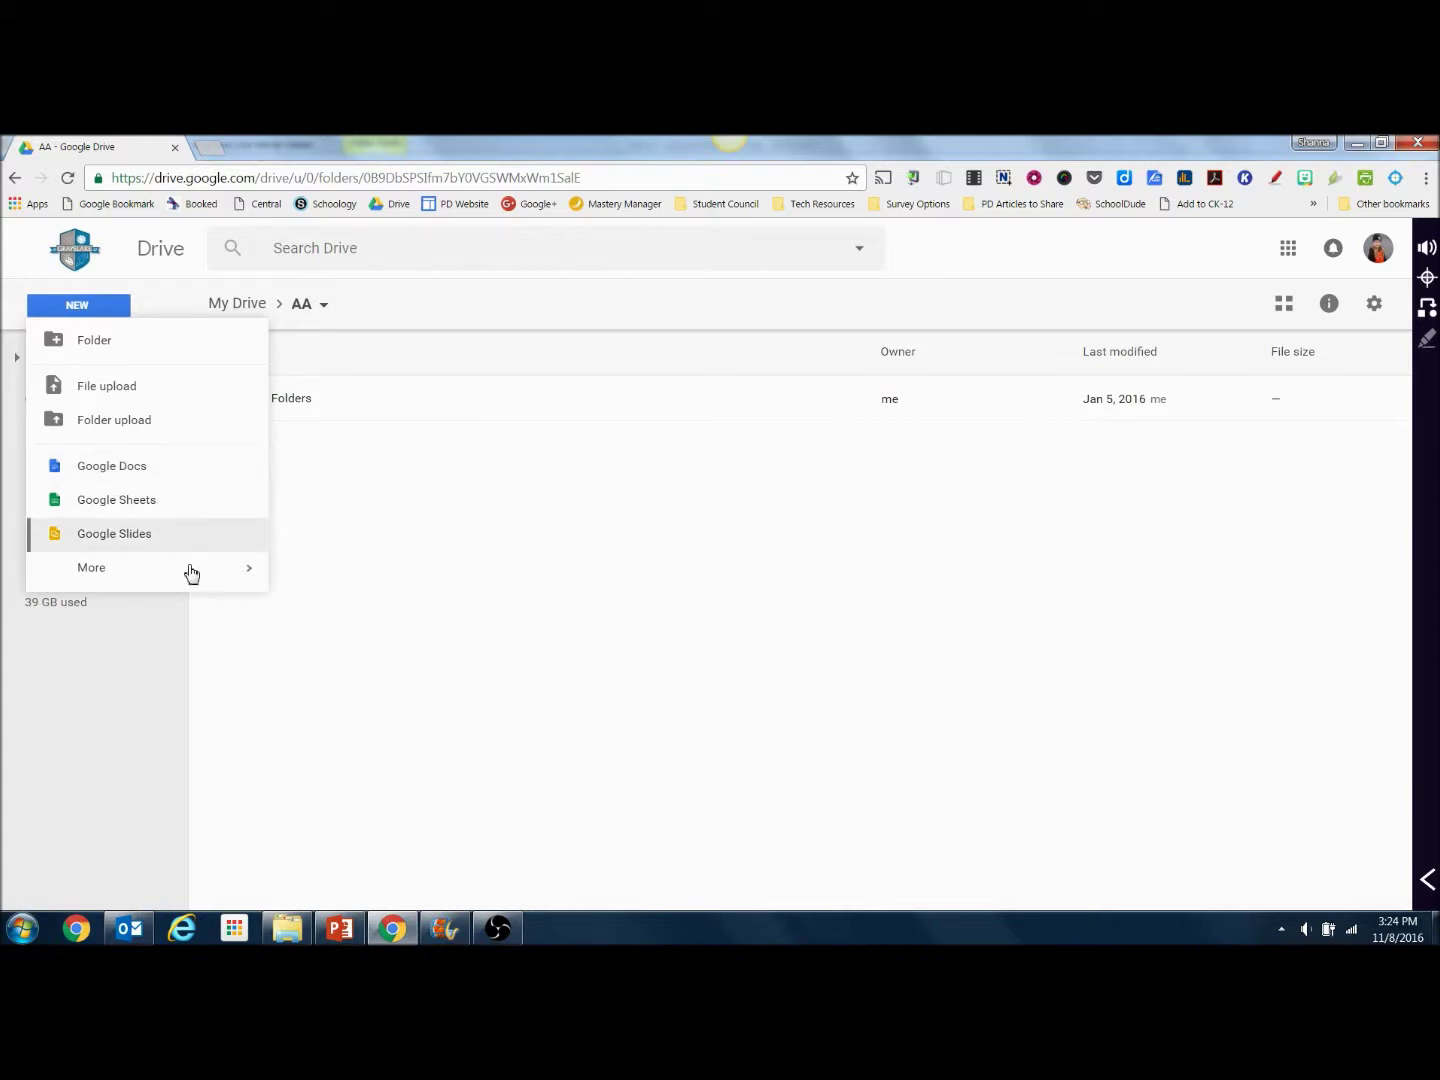
mouse_move(193, 574)
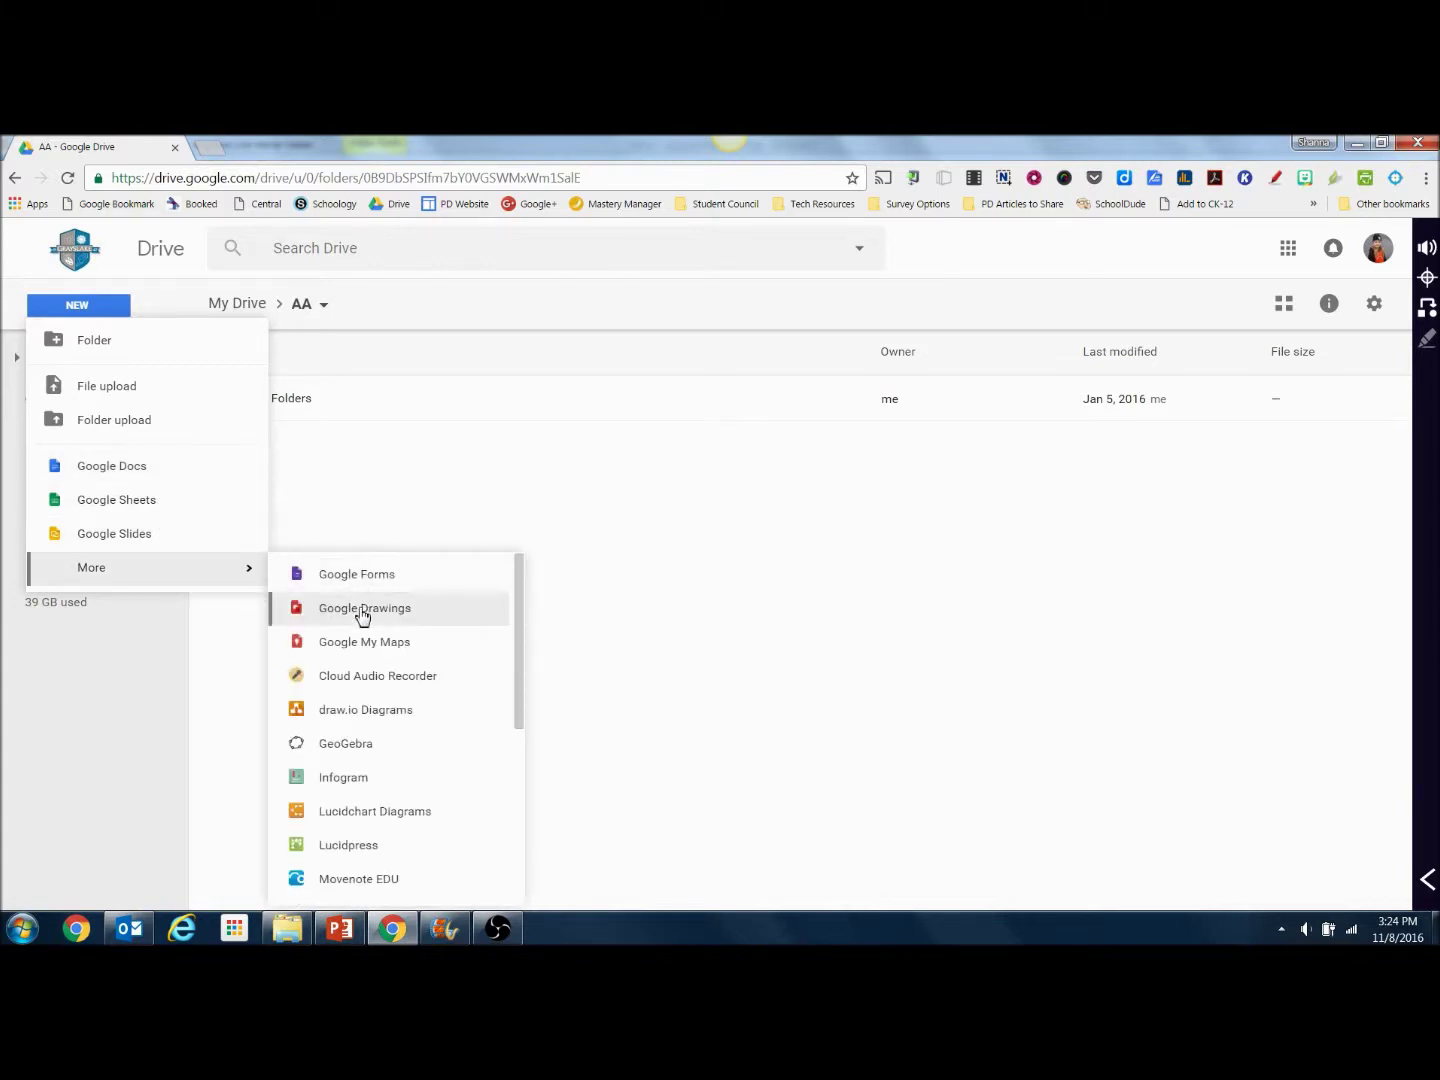
left_click(167, 478)
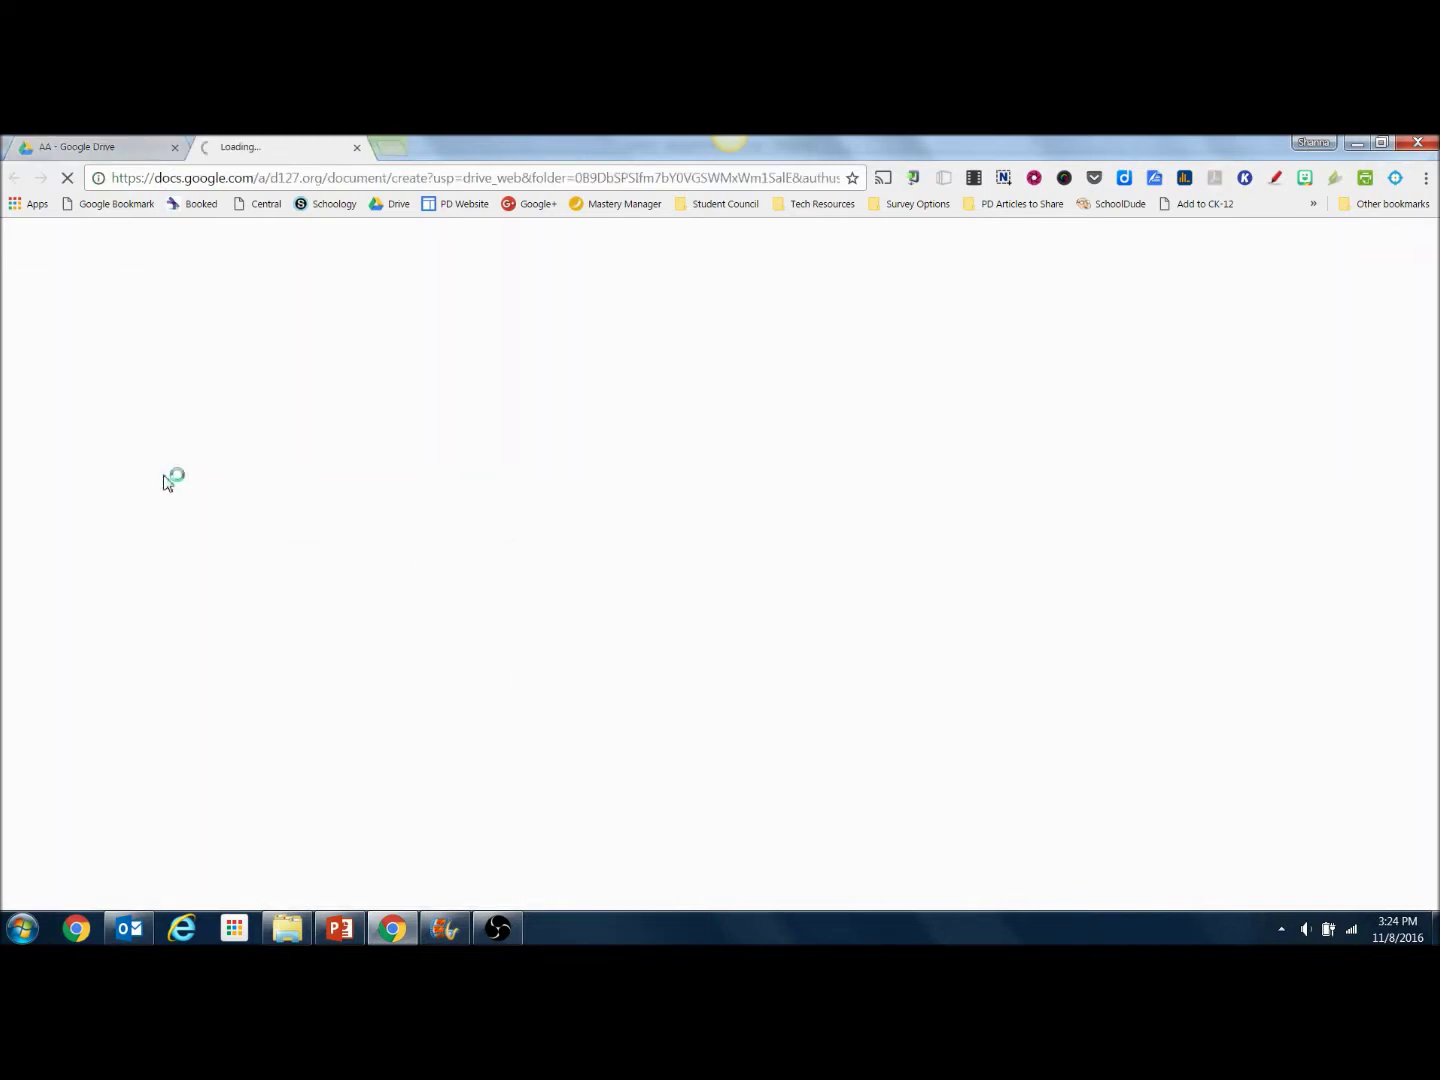
left_click(158, 247)
type("Practice")
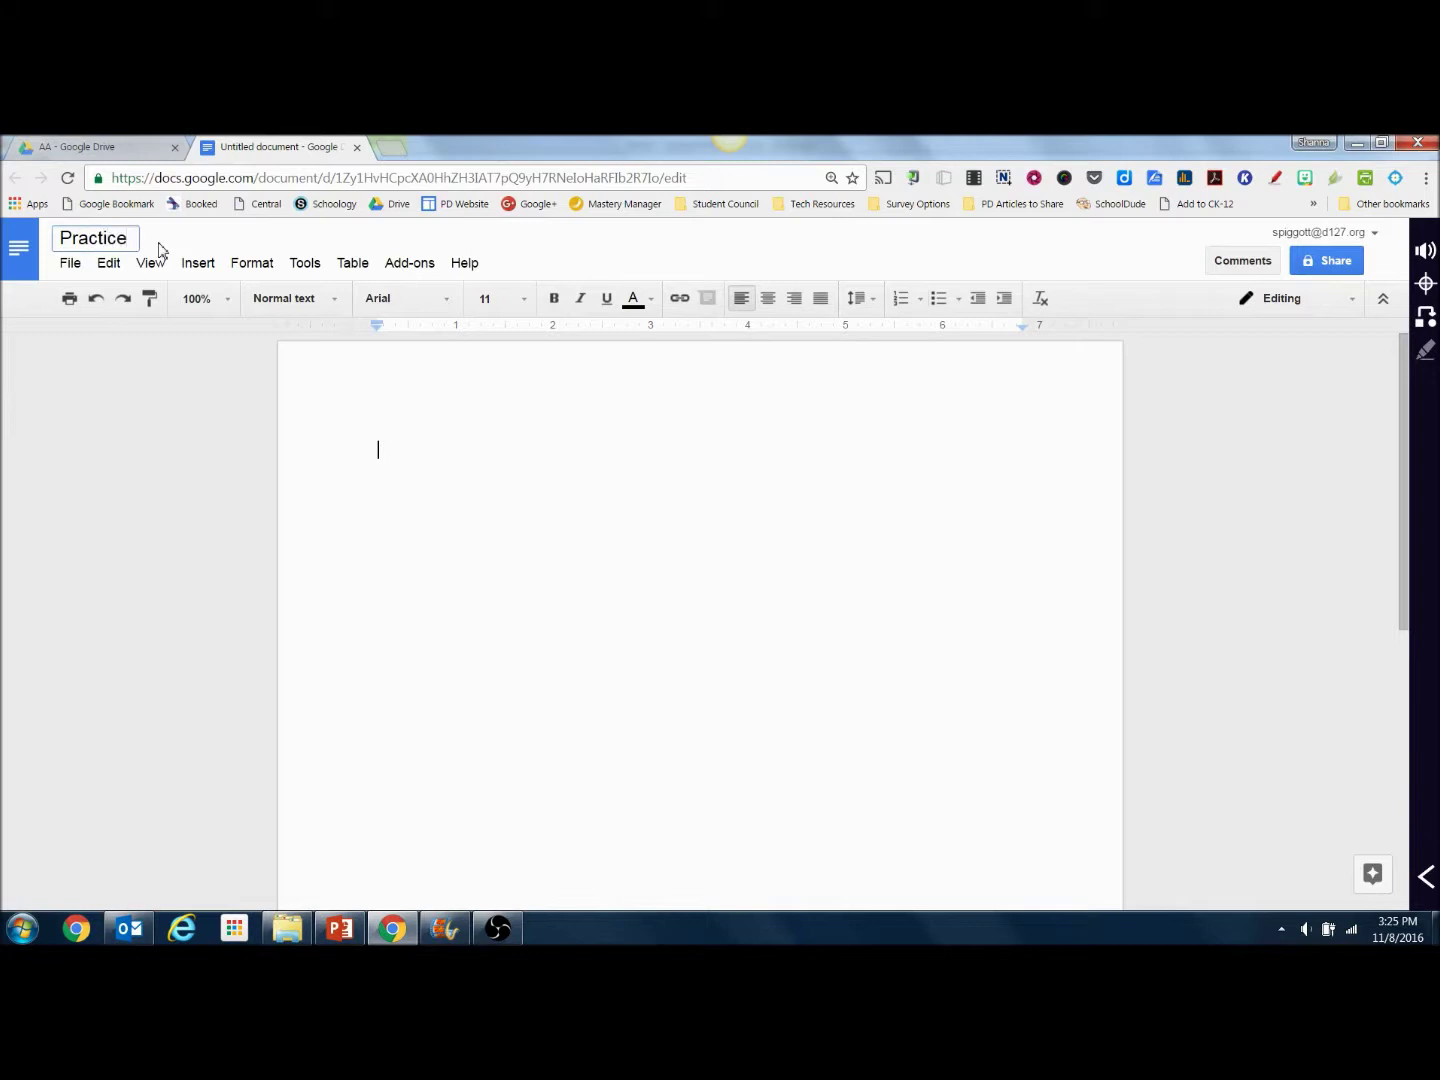
left_click(384, 518)
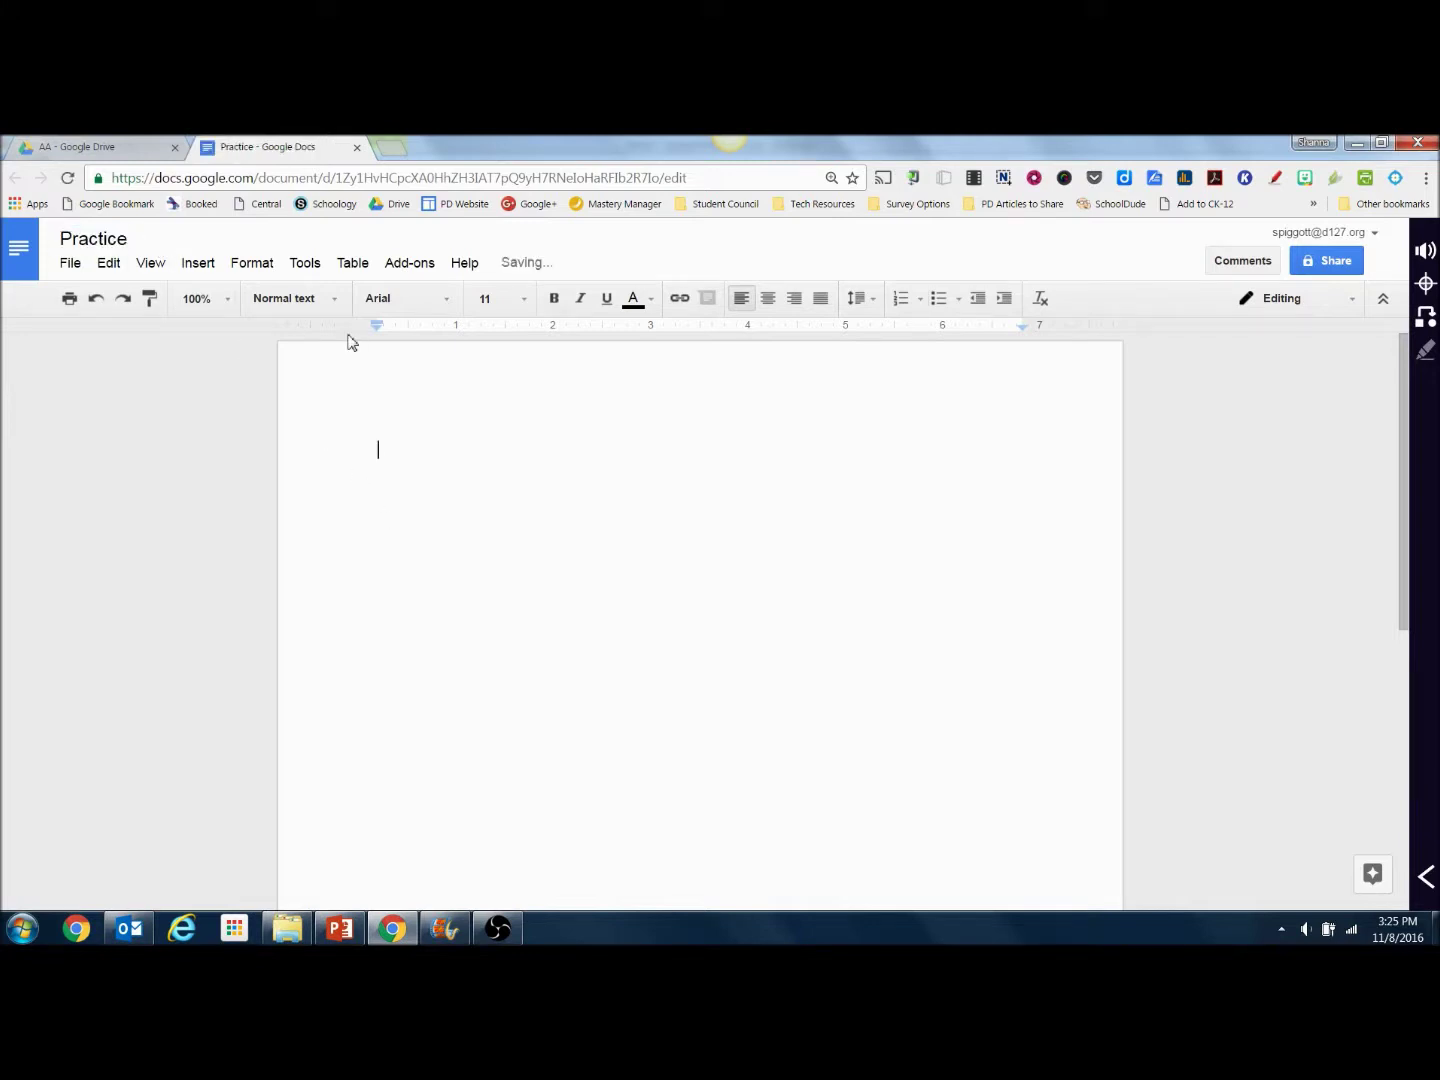
left_click(152, 152)
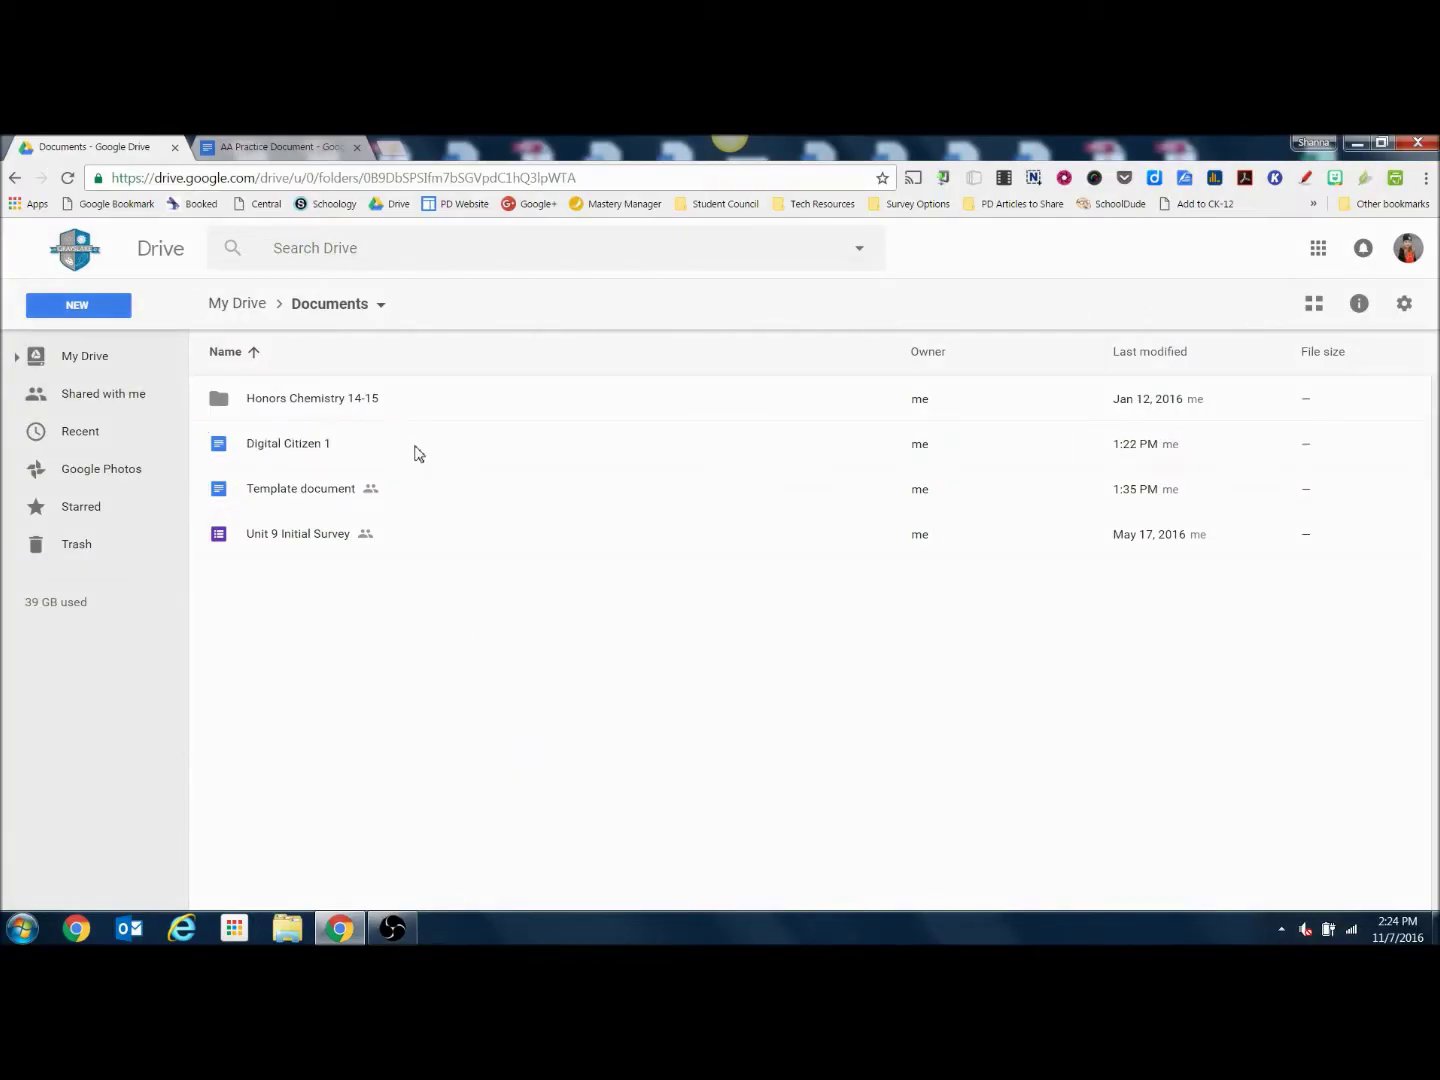
Add the Digital Citizen 1 document from the Documents folder to the Notes folder in My Drive
left_click(415, 450)
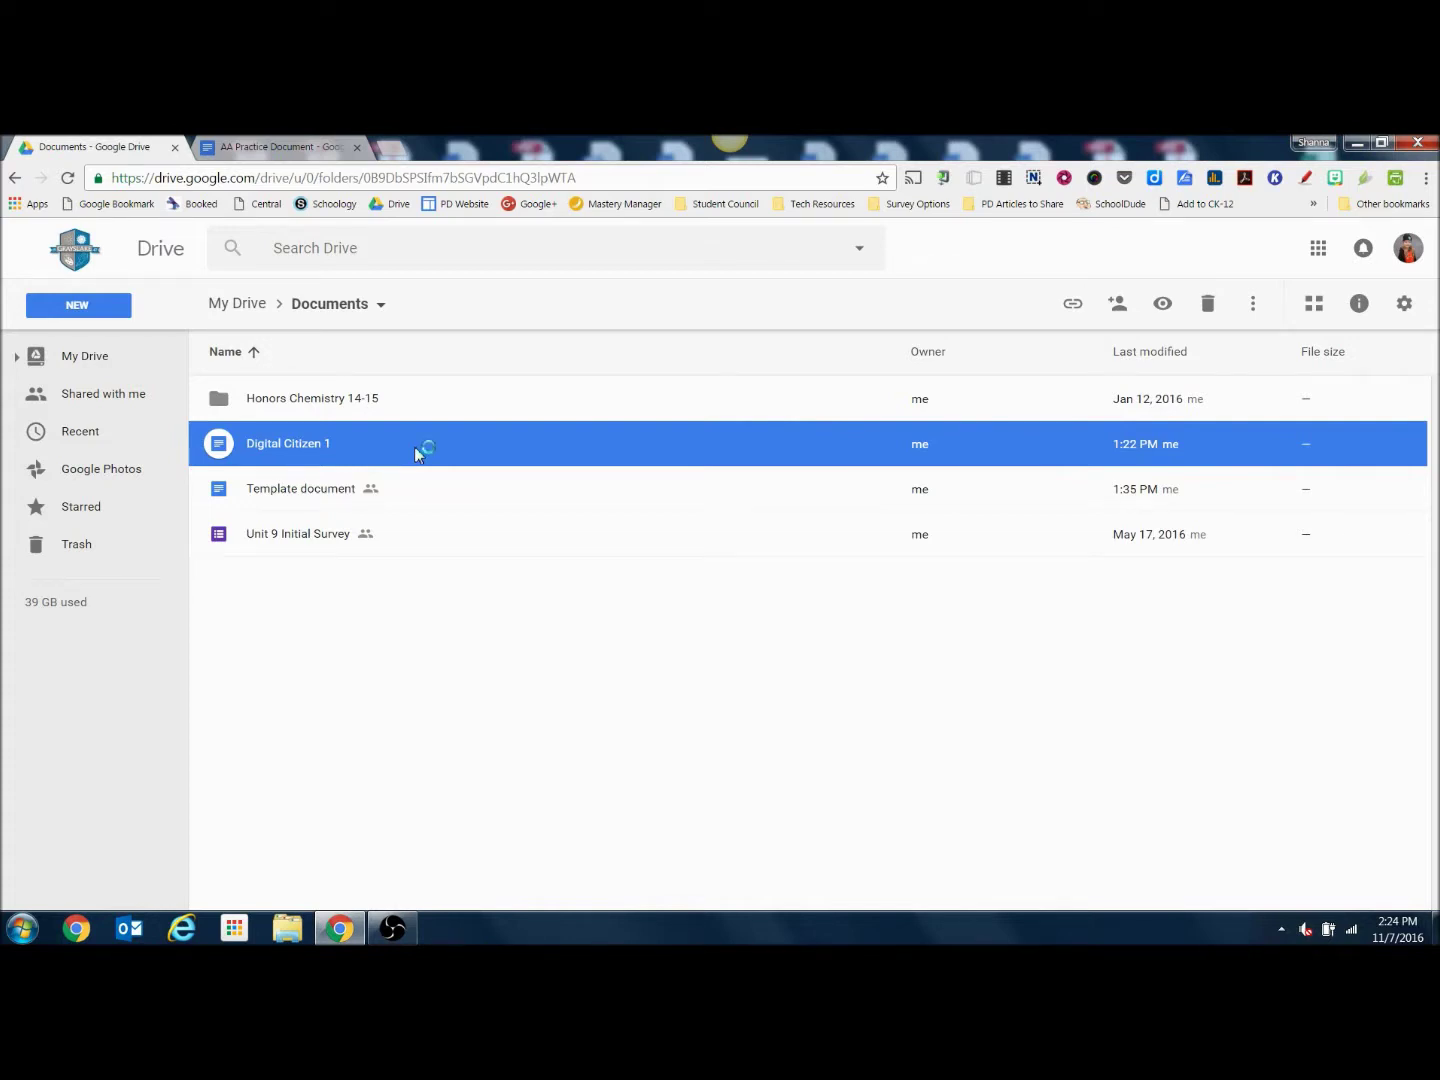
key("z")
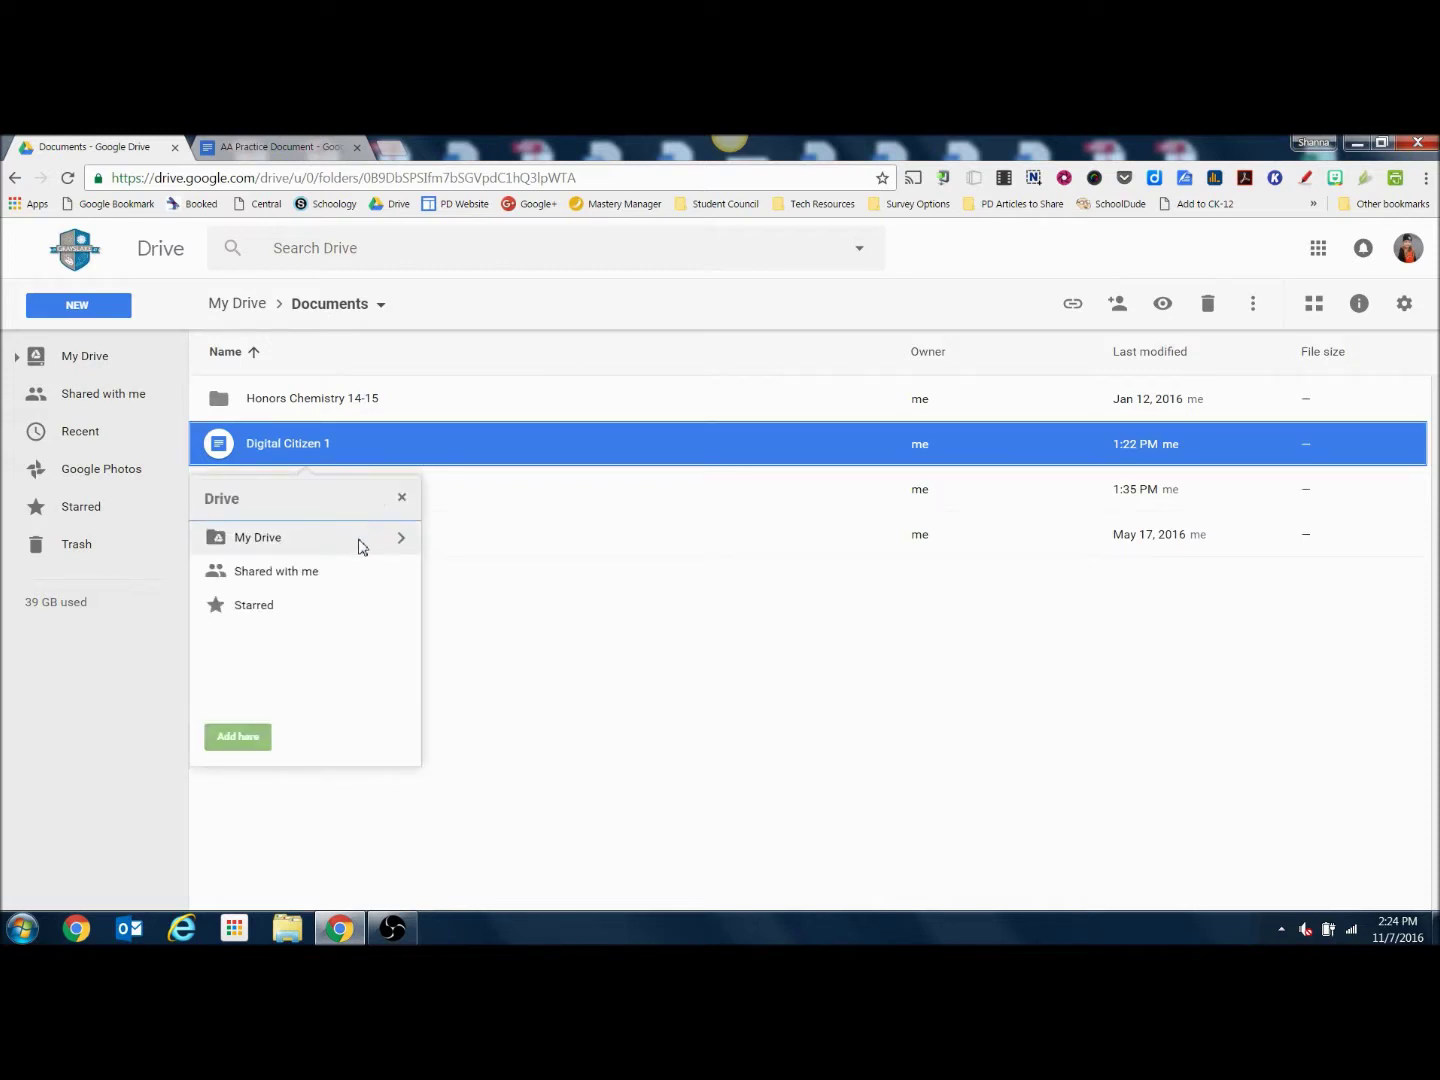
left_click(399, 539)
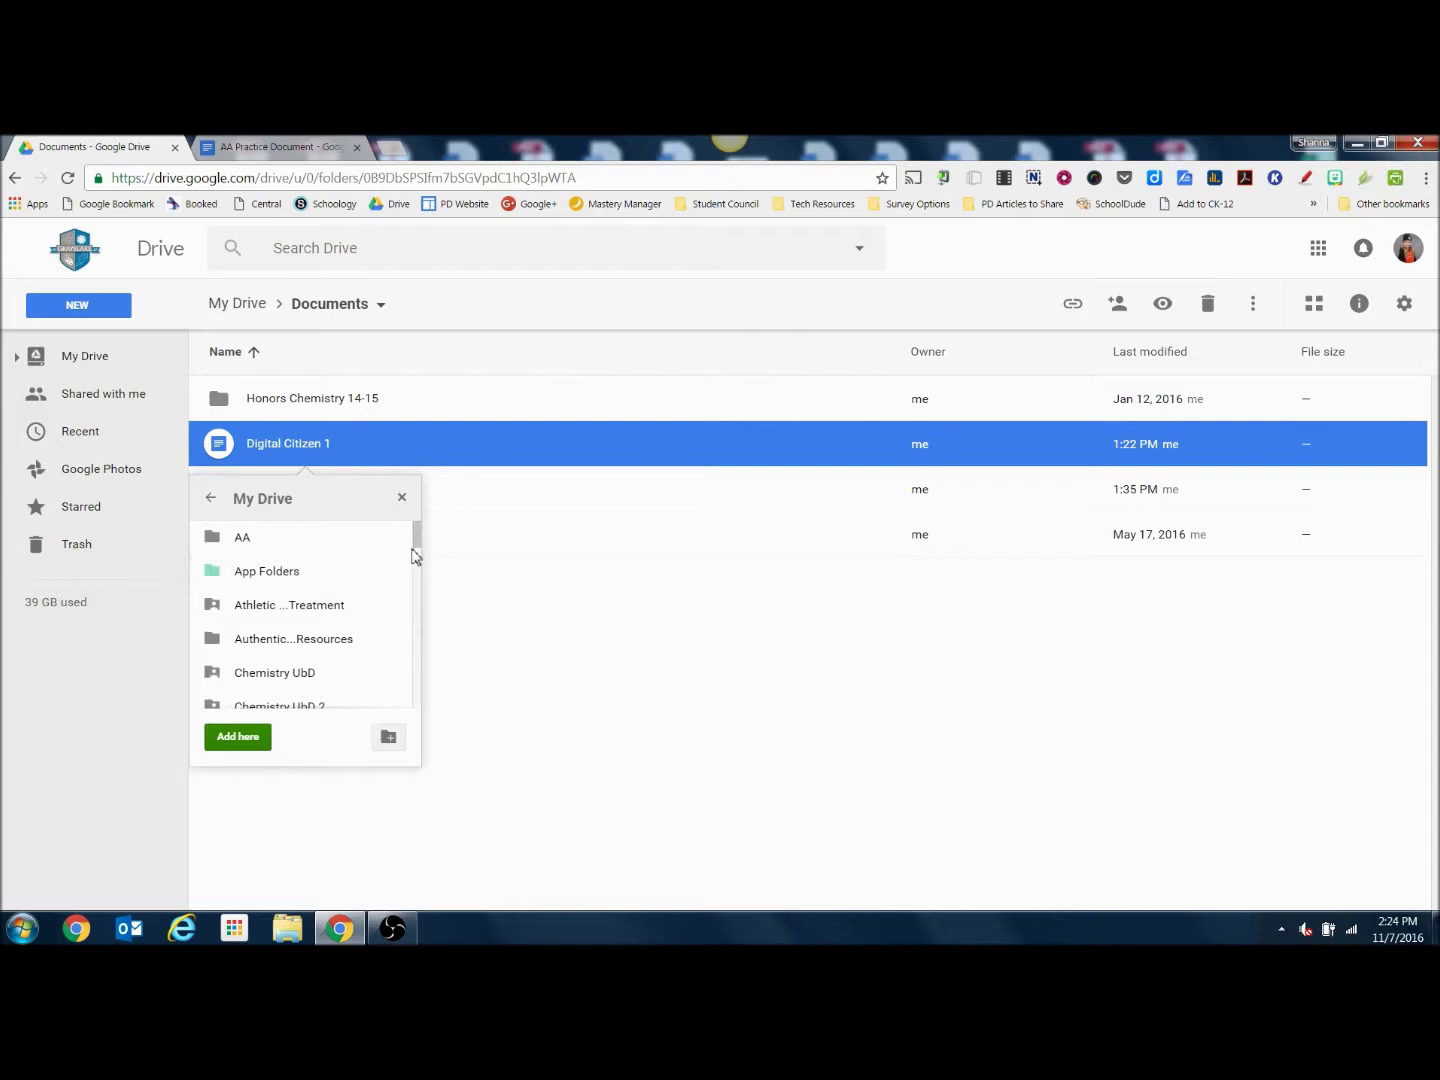
left_click_drag(415, 530, 417, 604)
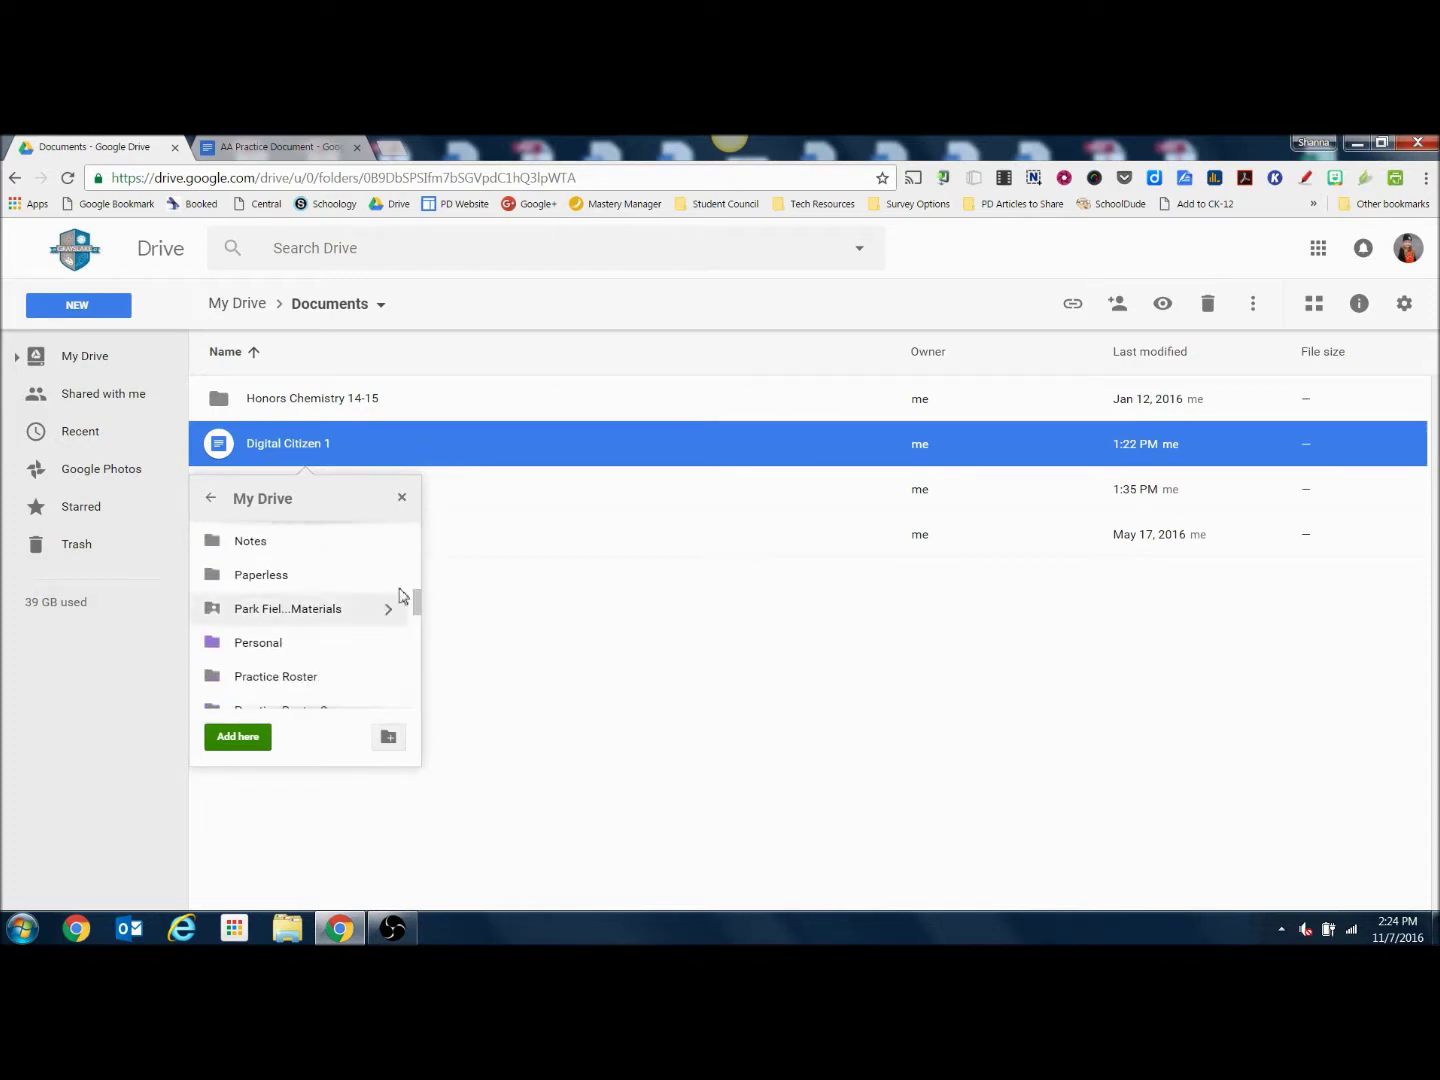
left_click(368, 548)
left_click(243, 740)
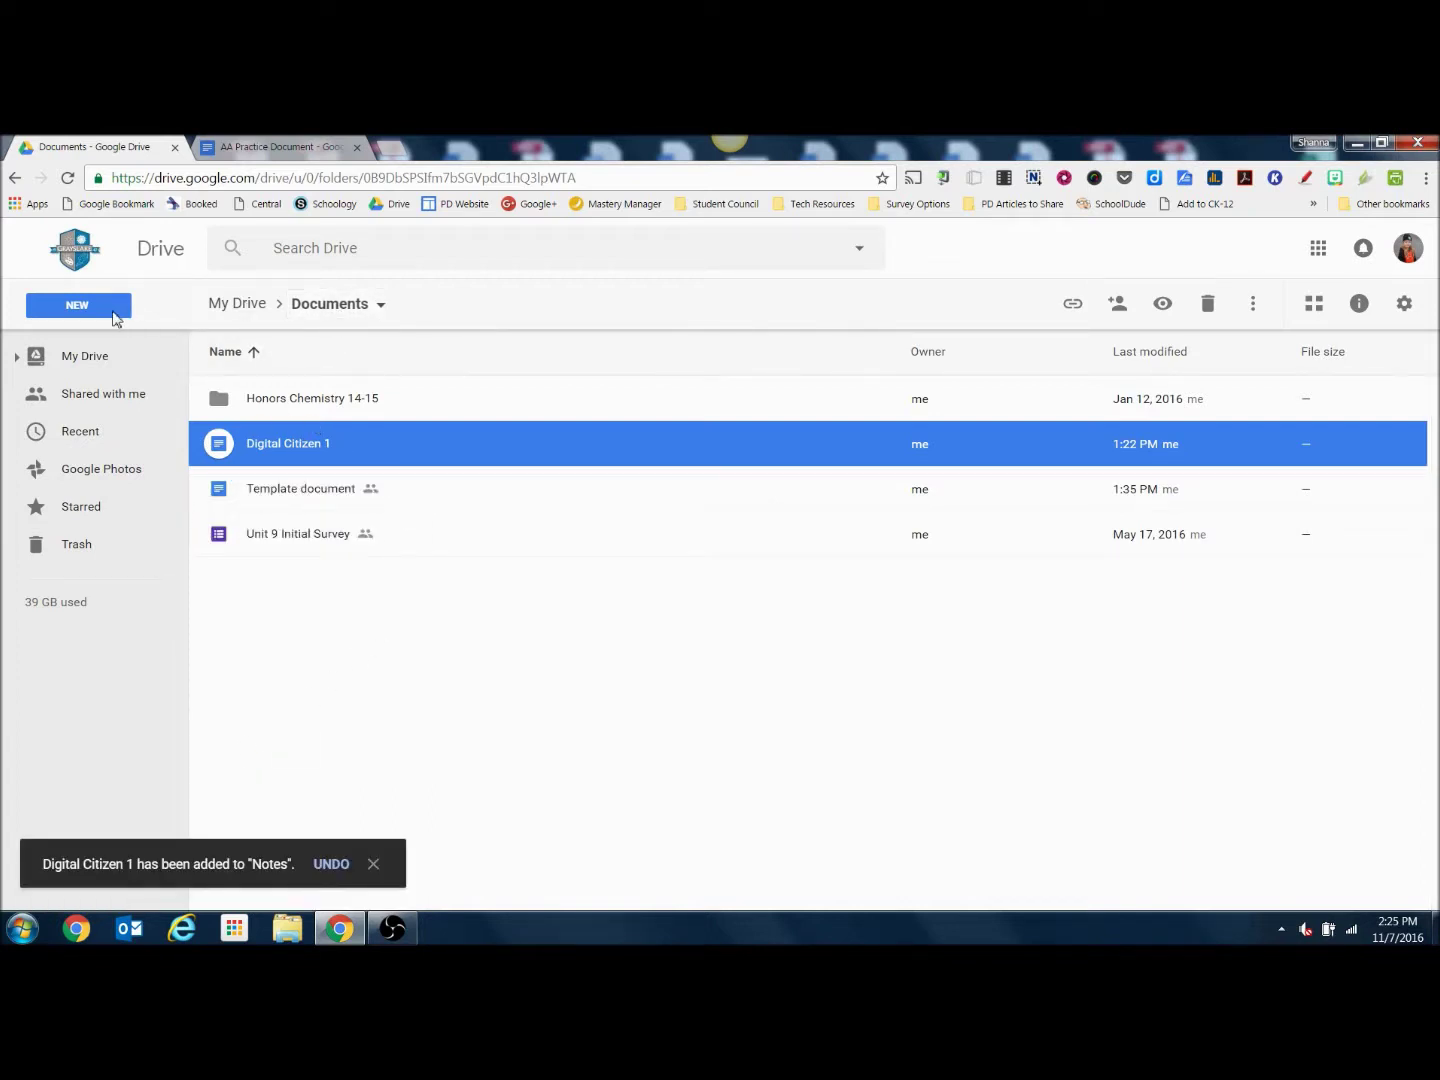
Return to My Drive and open the Notes folder to check its contents
left_click(90, 362)
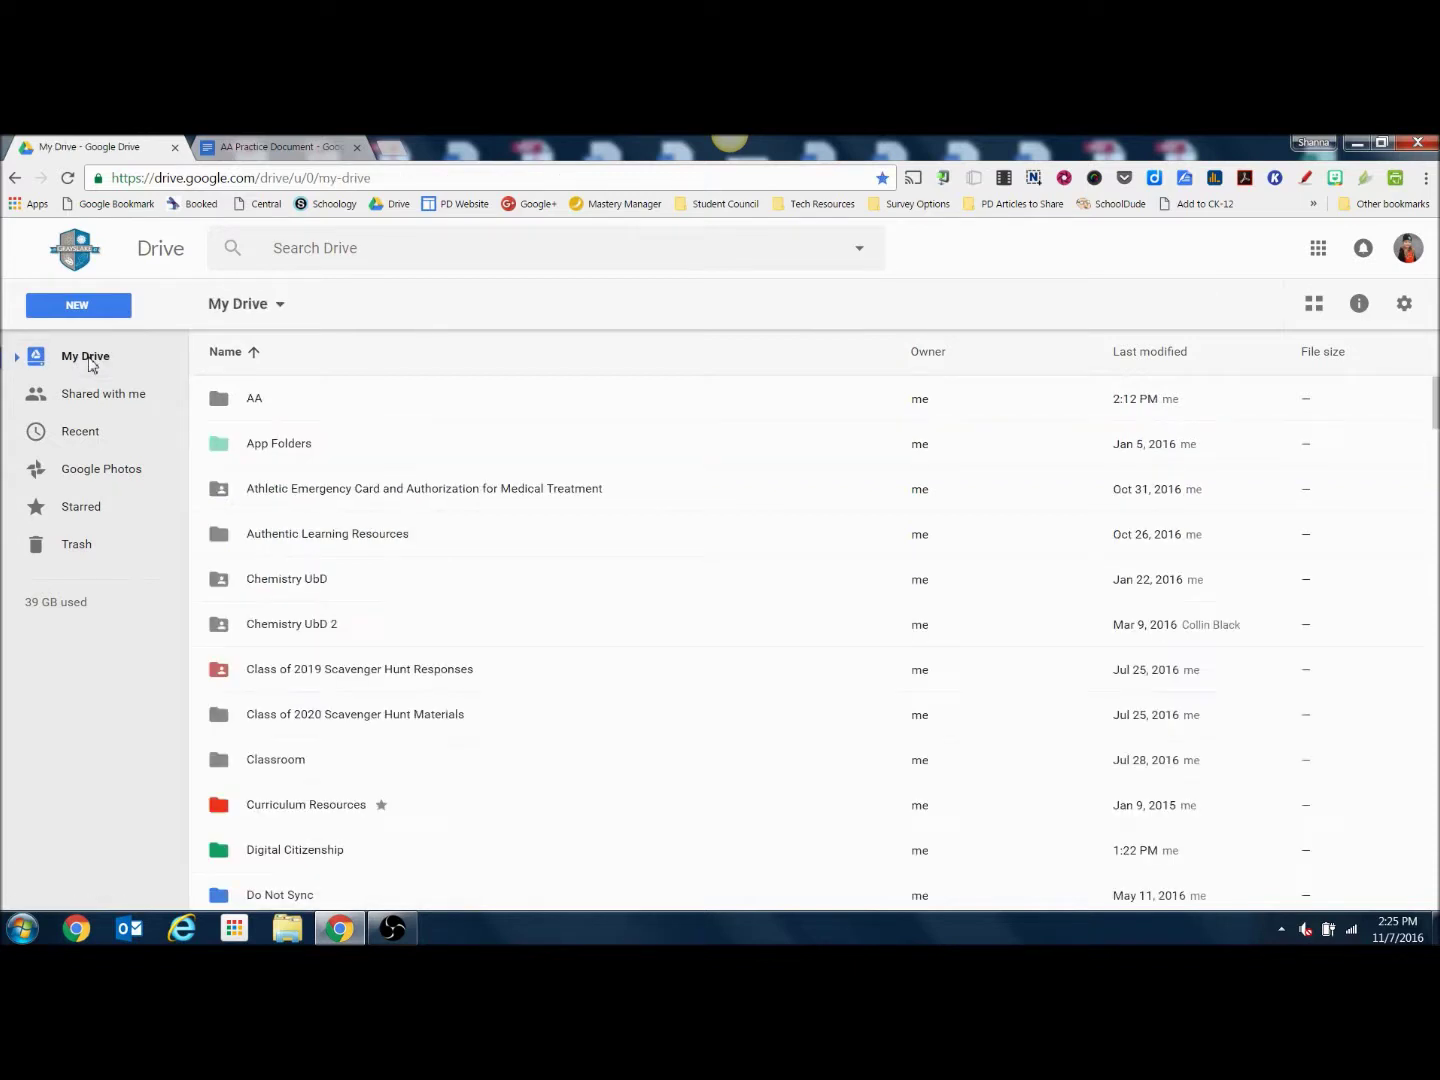
left_click_drag(1434, 416, 1434, 460)
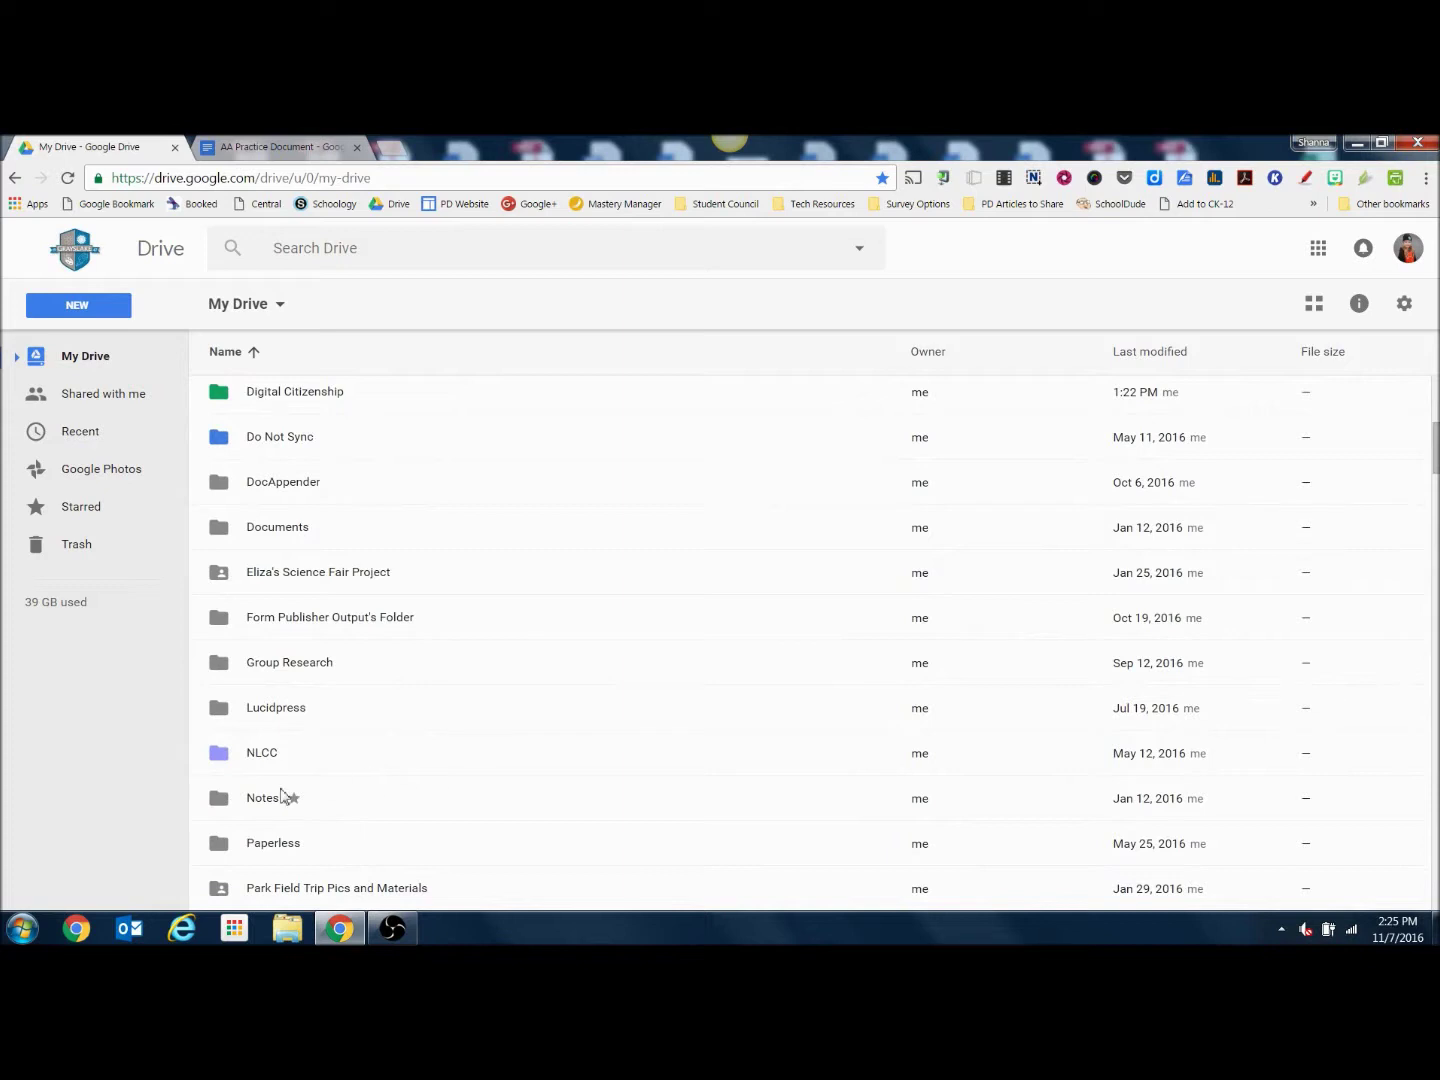
double_click(260, 805)
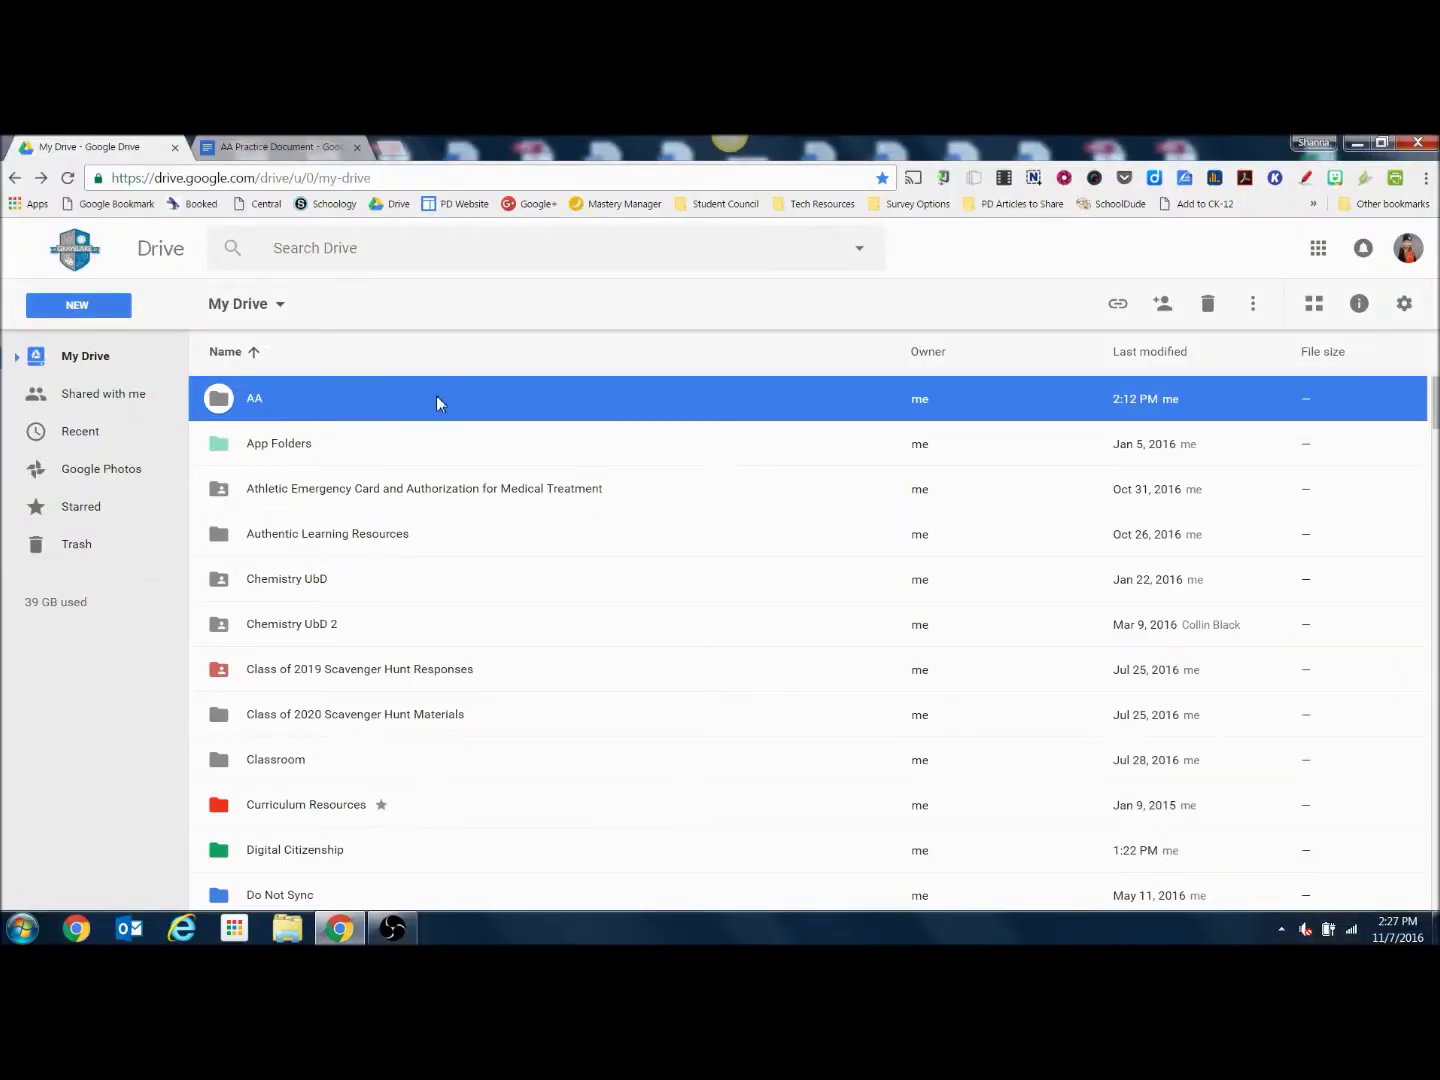
Open the sharing settings of the AA folder and view the permission choices for invited people
right_click(436, 403)
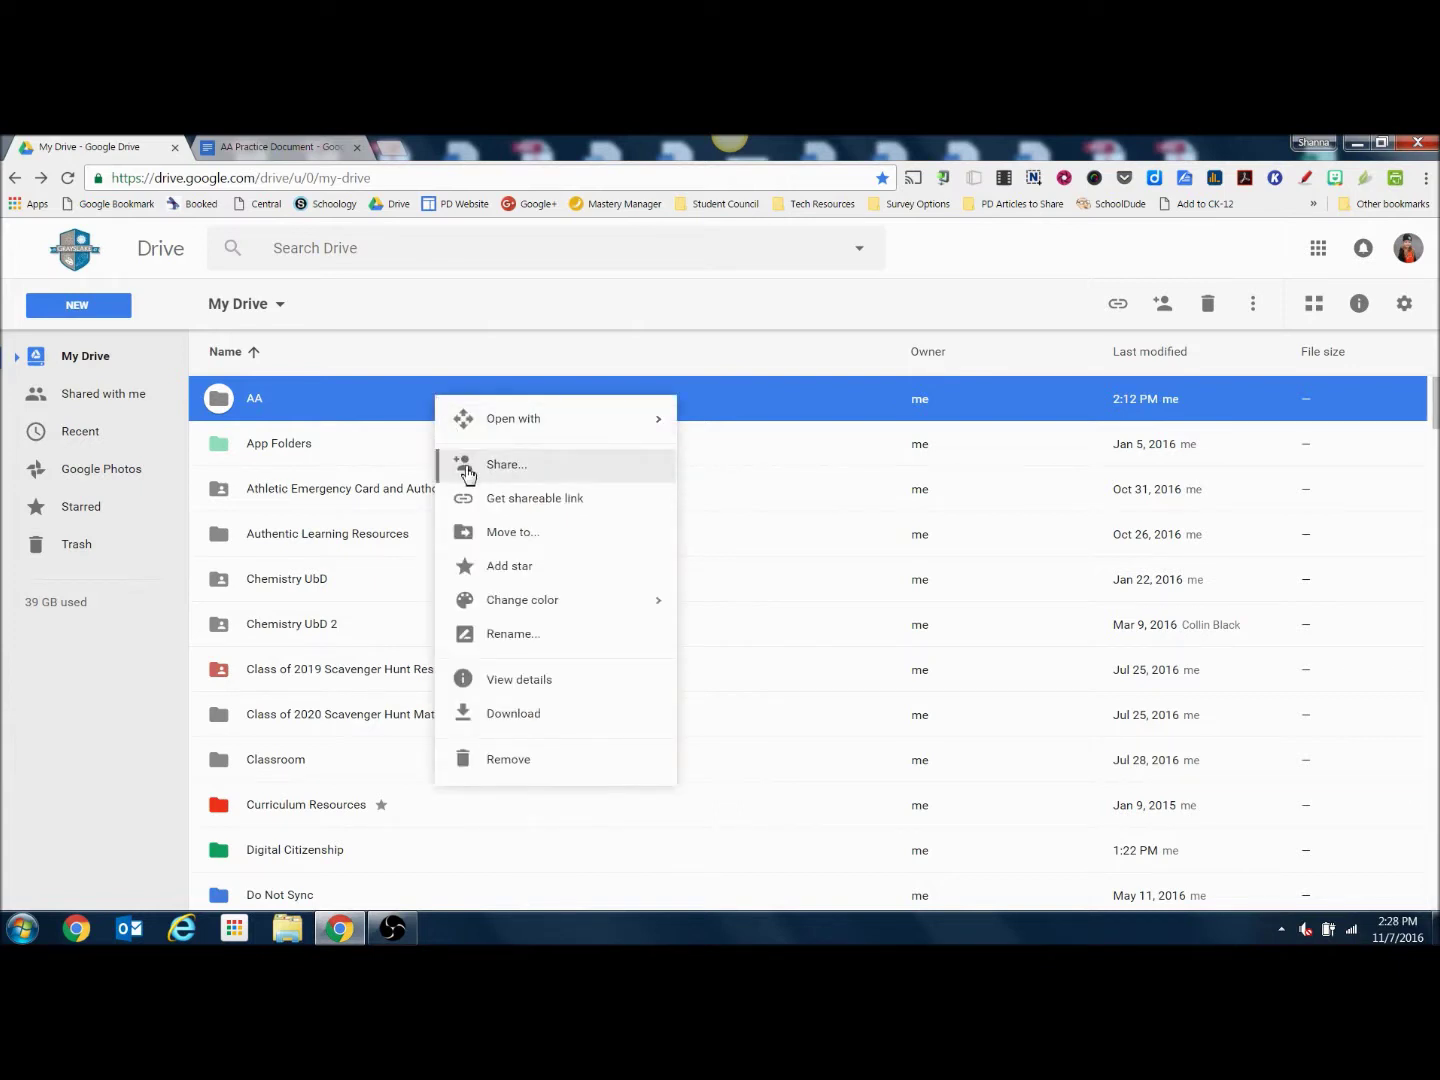
left_click(1163, 305)
left_click(1163, 305)
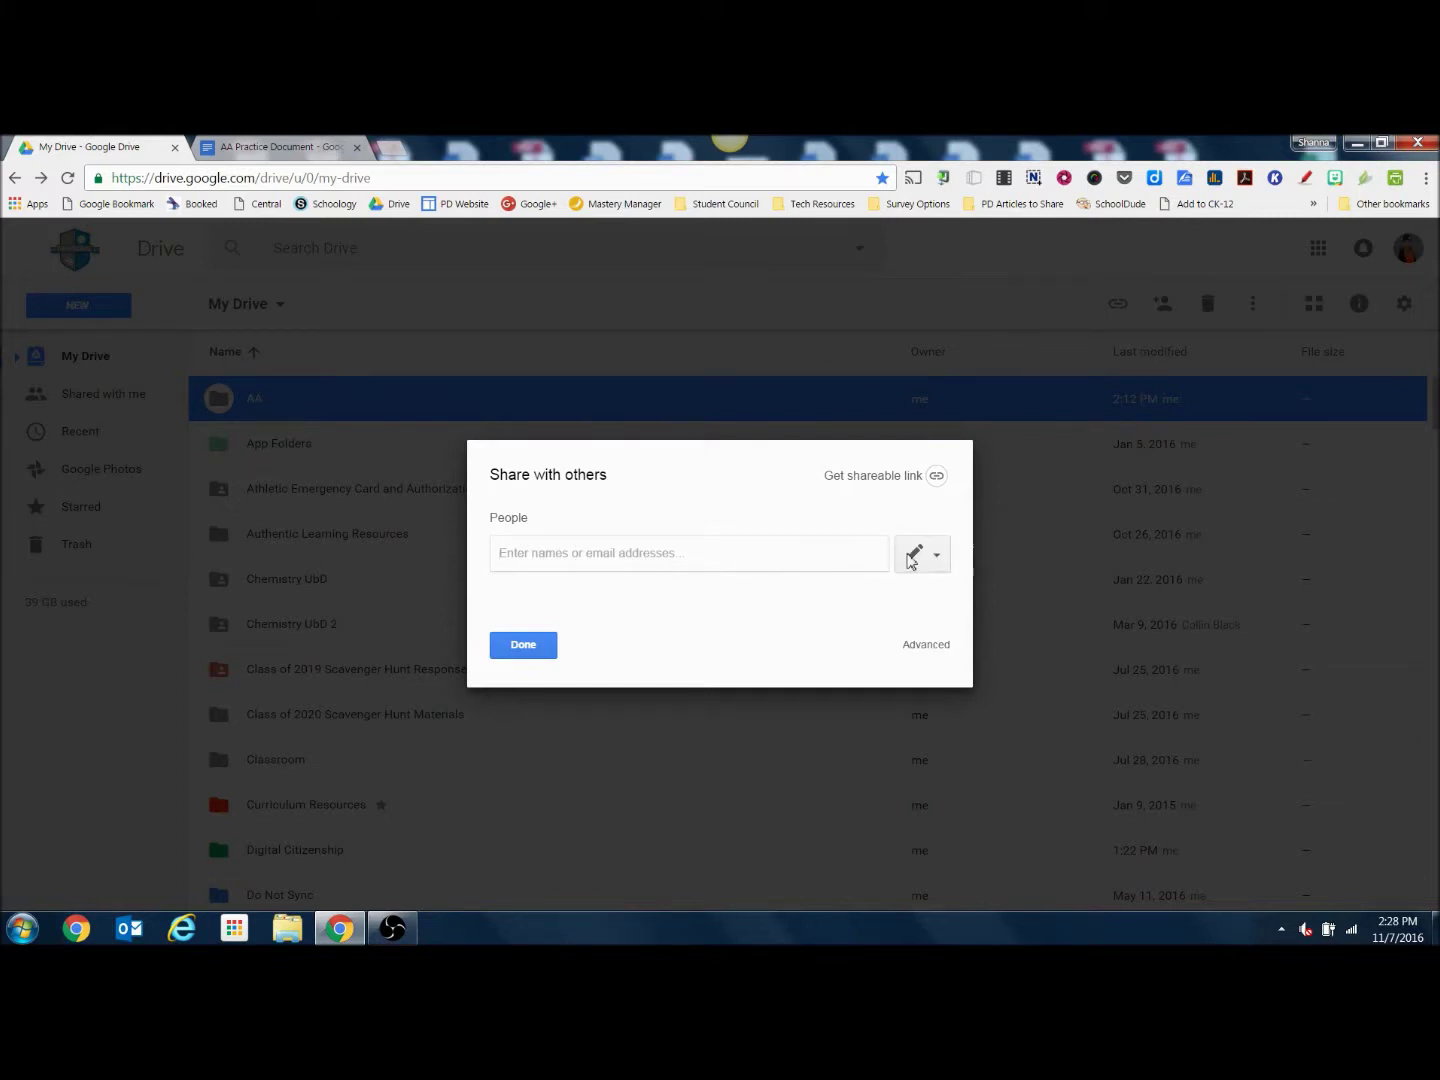
left_click(938, 556)
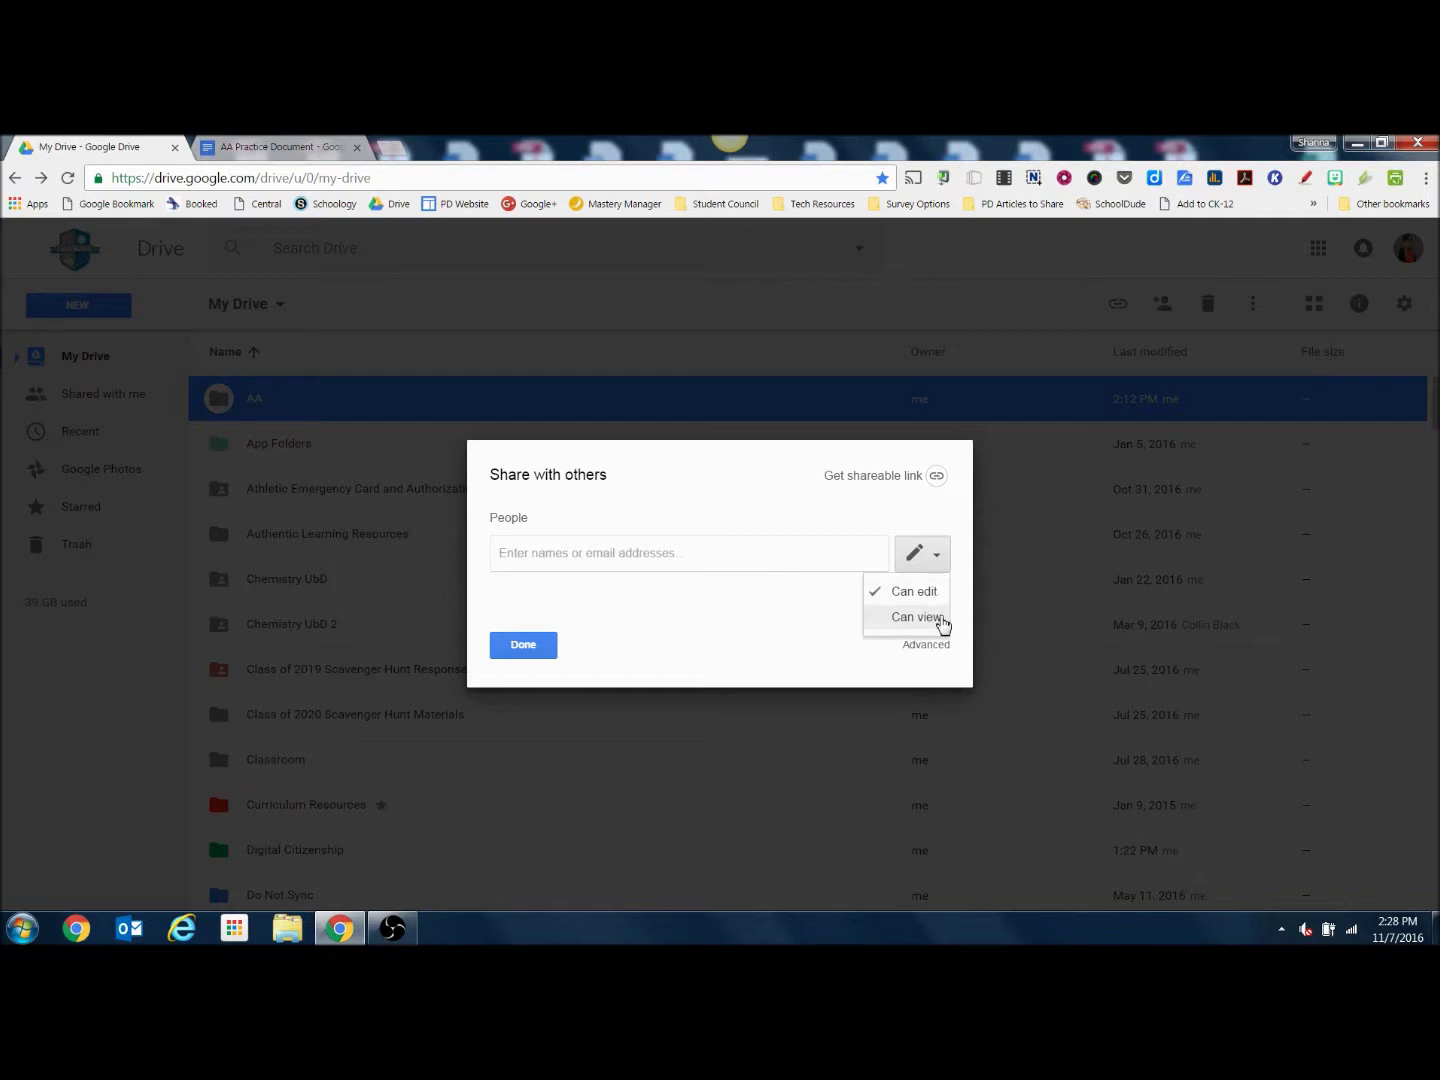
left_click(797, 604)
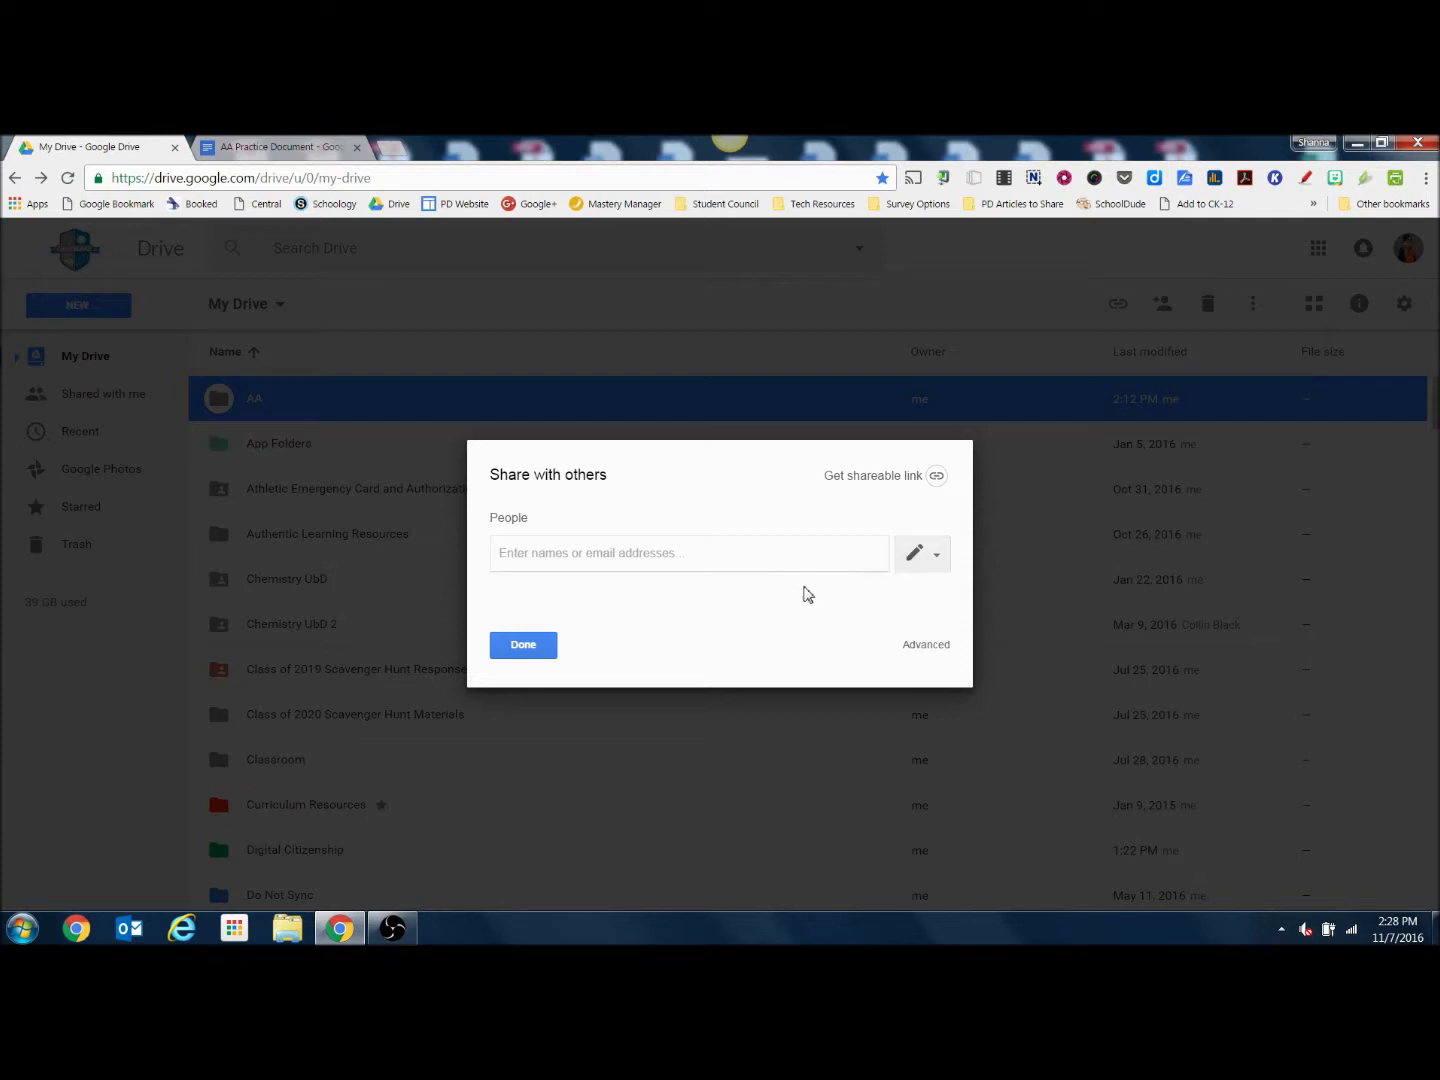
Turn on link sharing for the AA folder and review the detailed link-sharing and access options
left_click(938, 479)
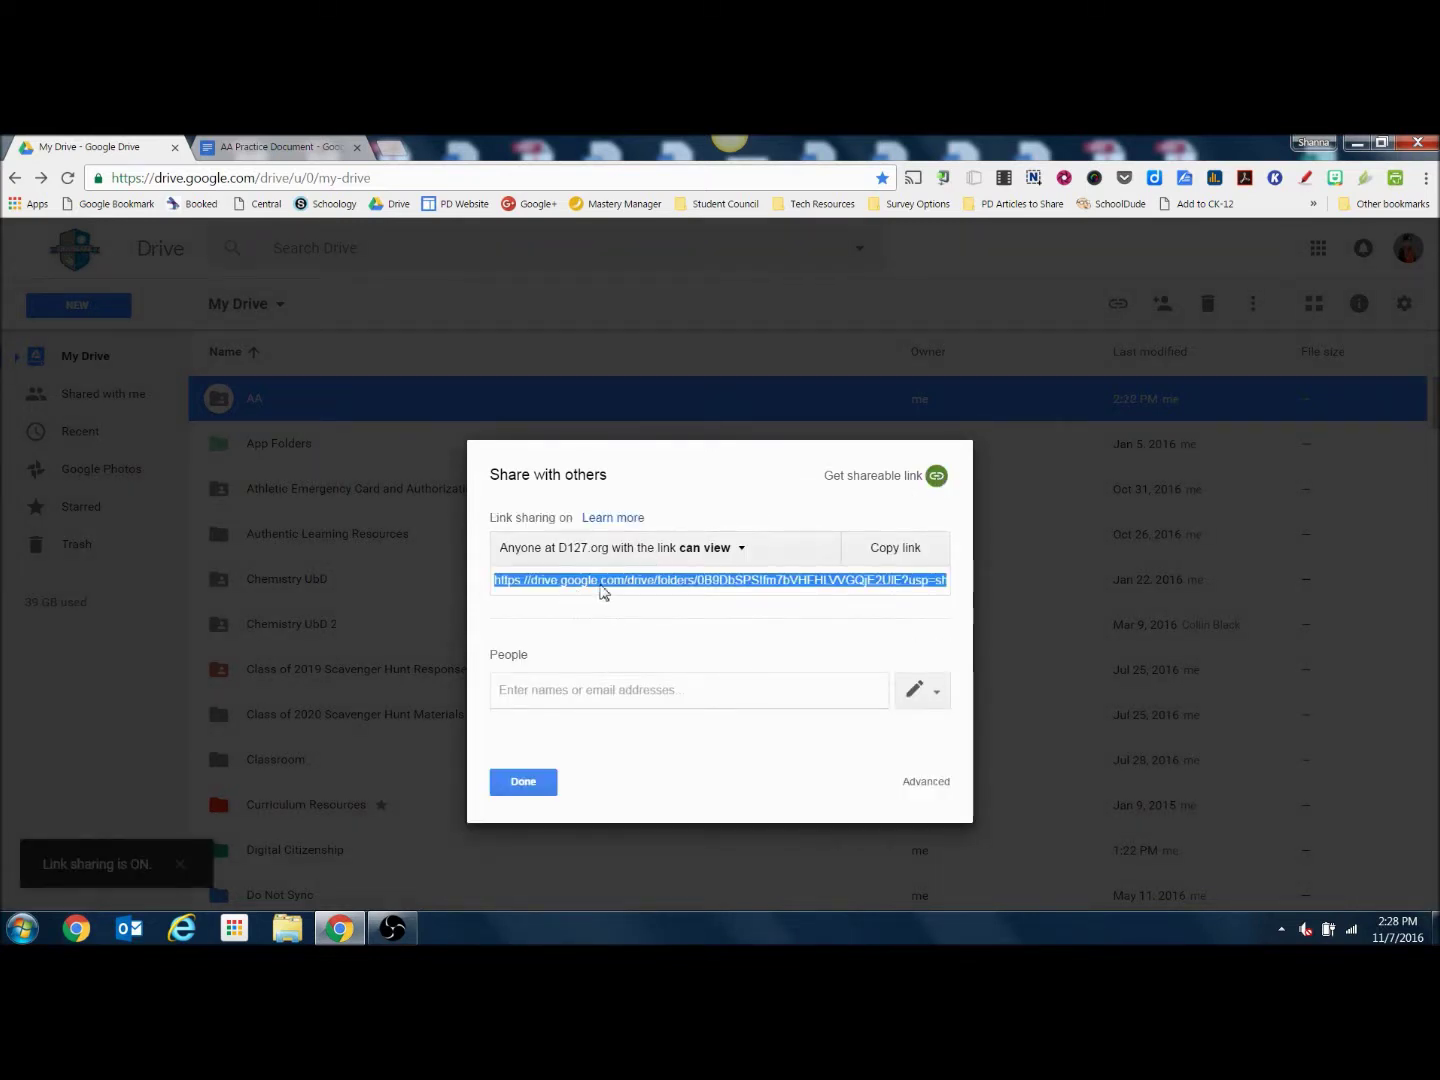
left_click(742, 549)
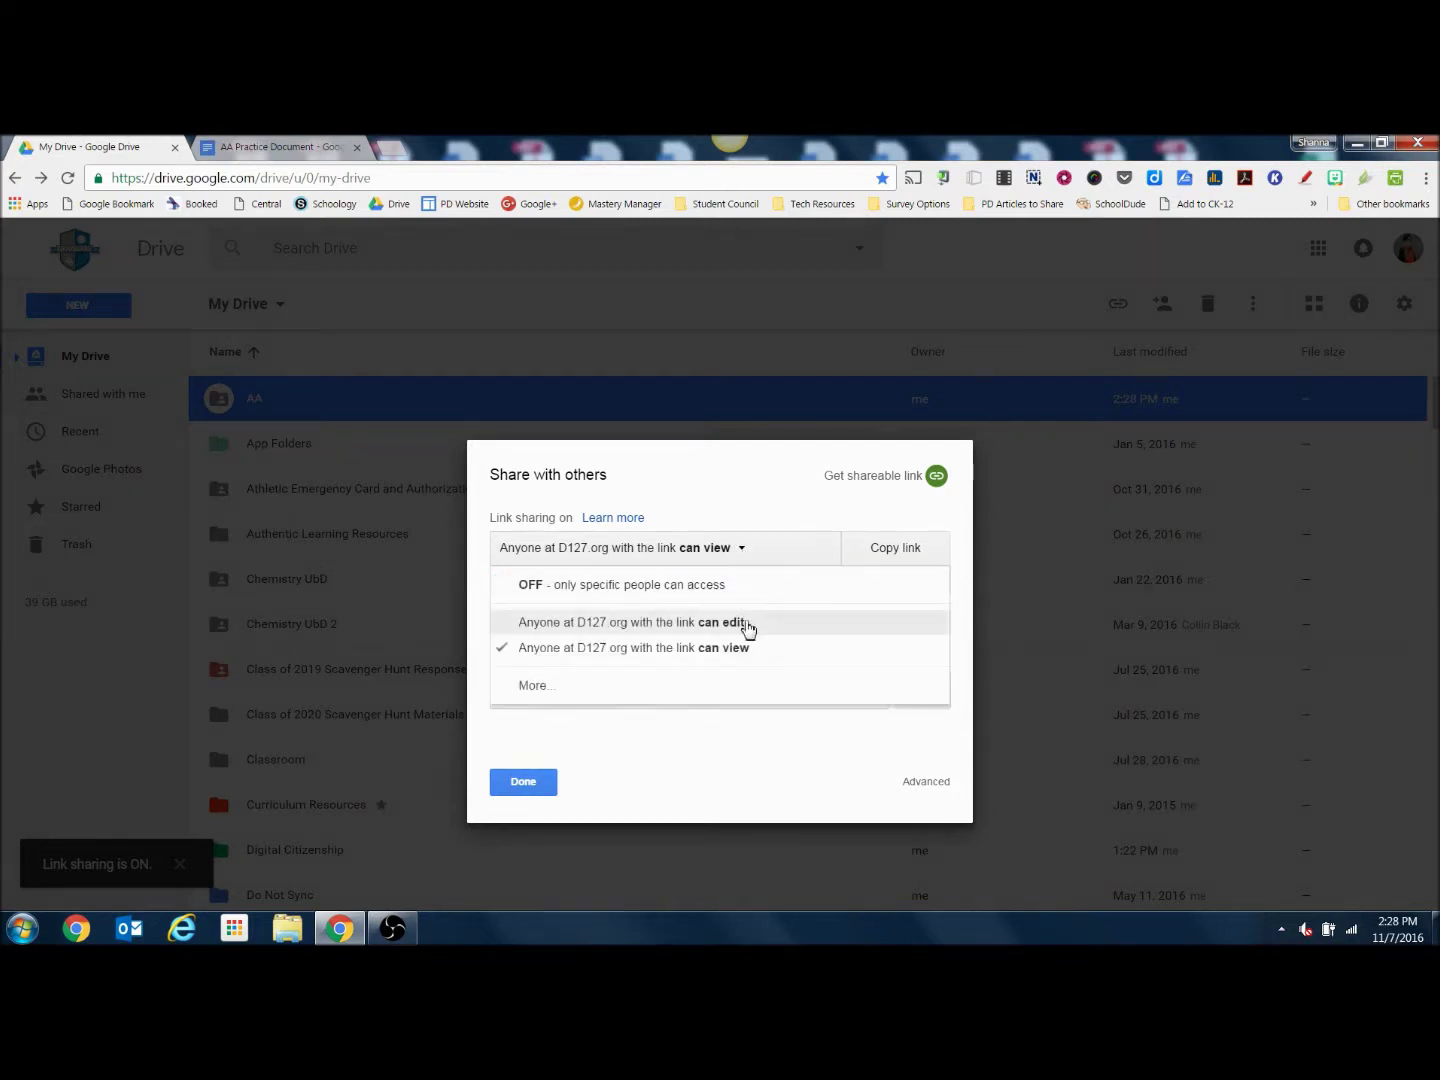
left_click(736, 685)
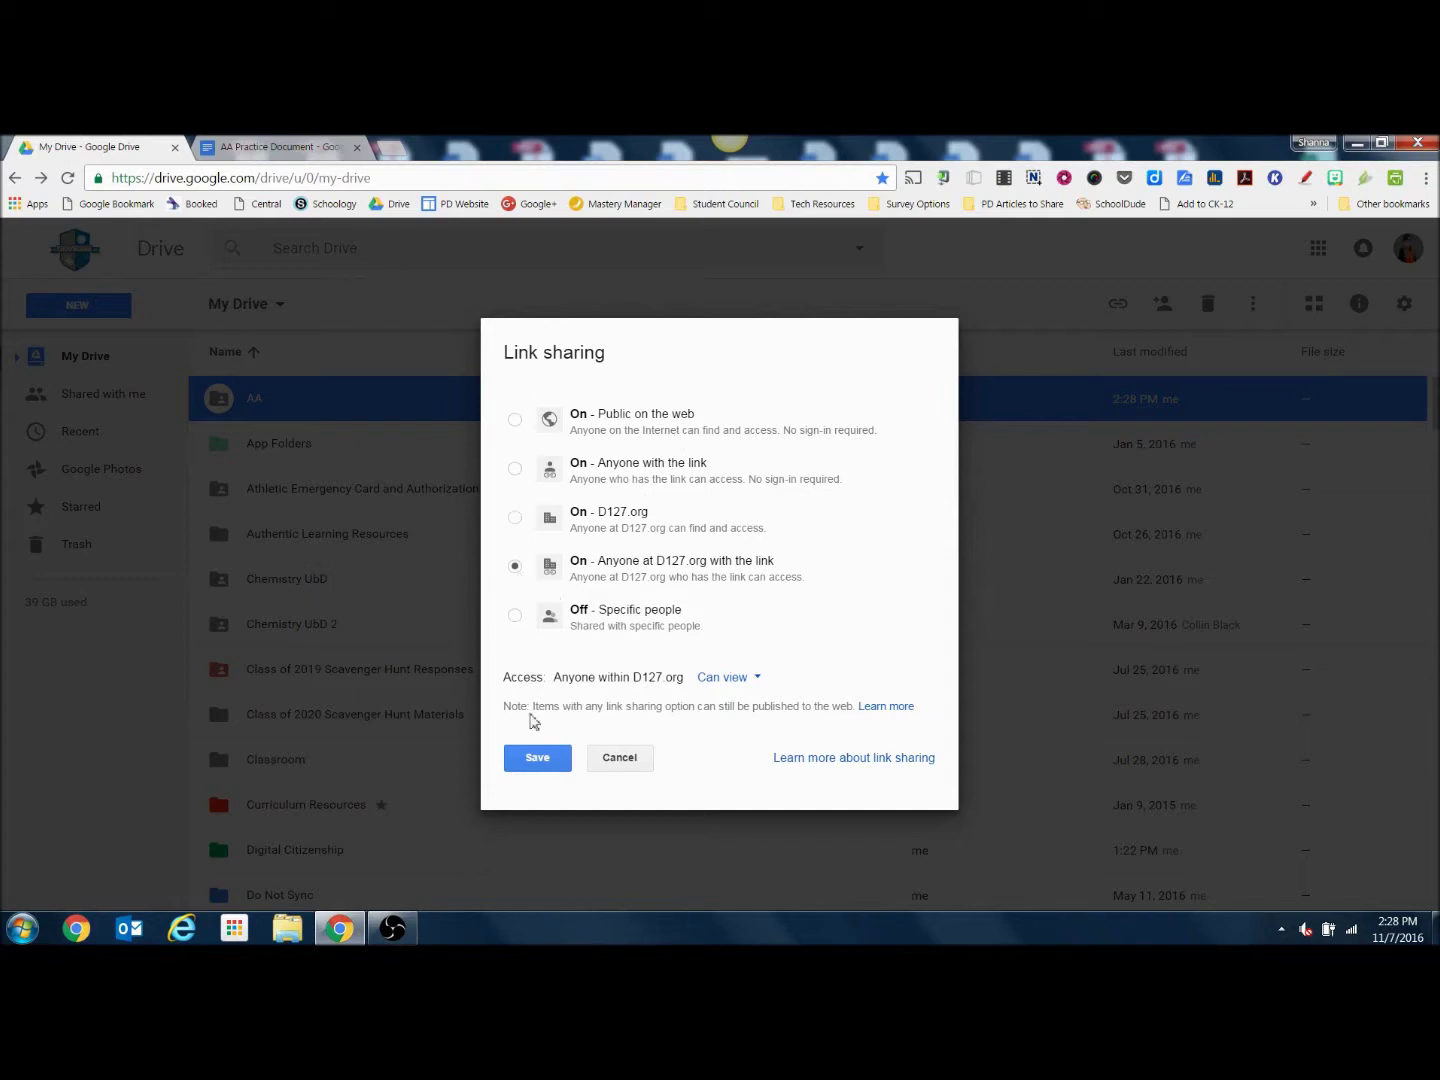
left_click(758, 680)
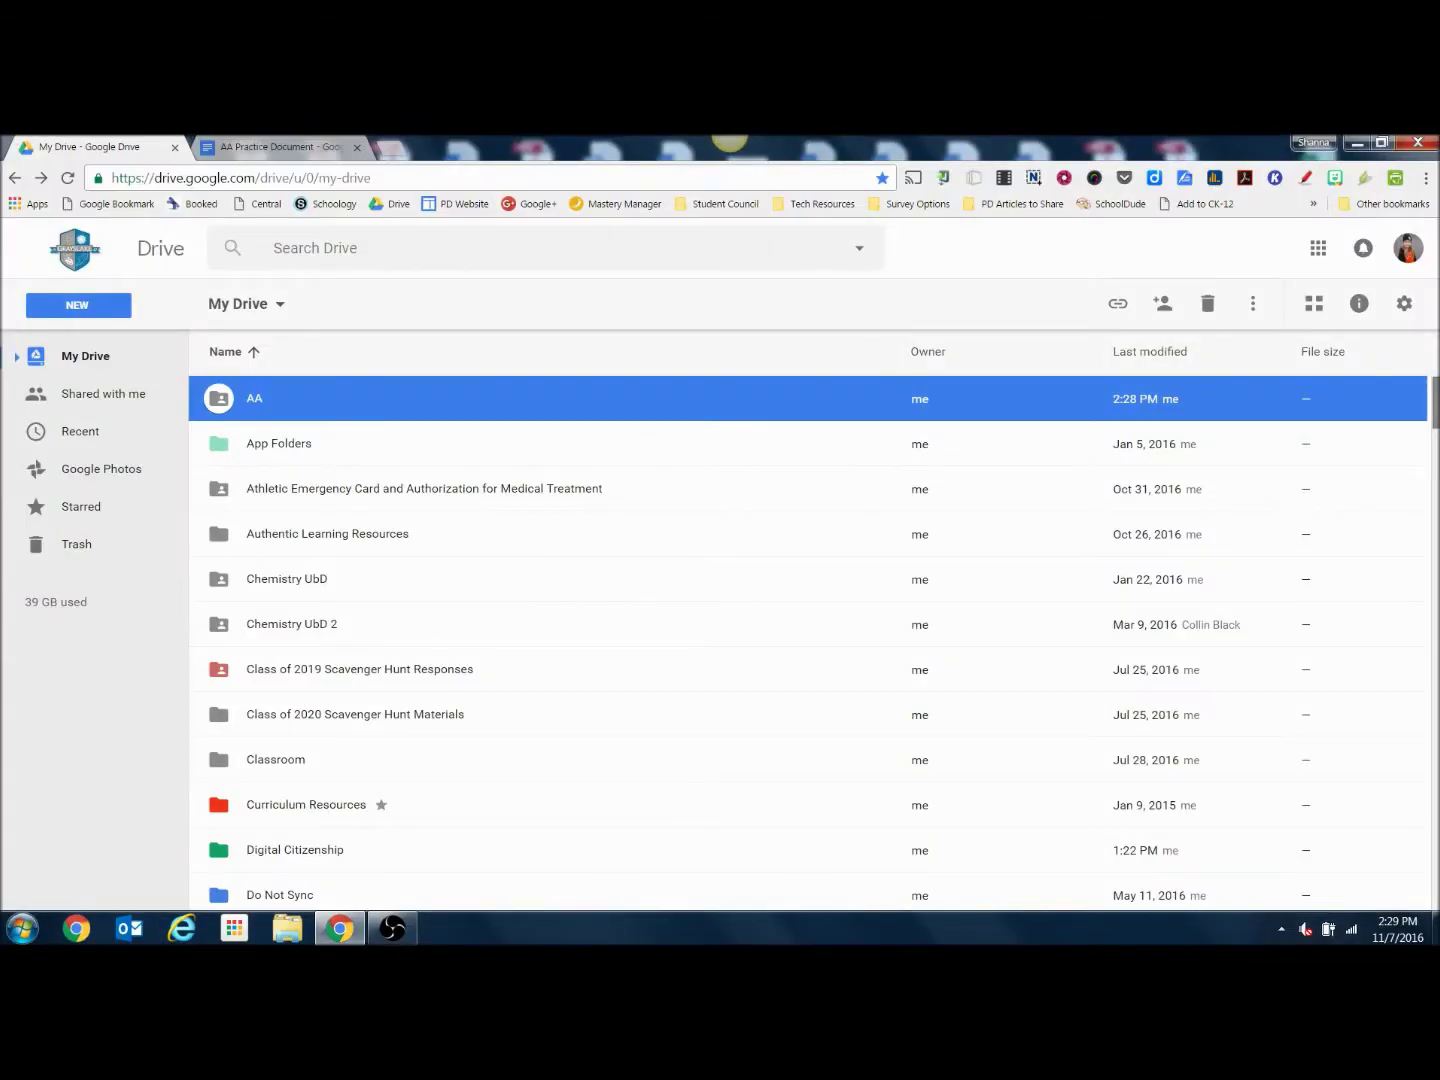
Browse the folders and files in My Drive and select the first Form Publisher Template document
scroll(808, 640, "down", 9)
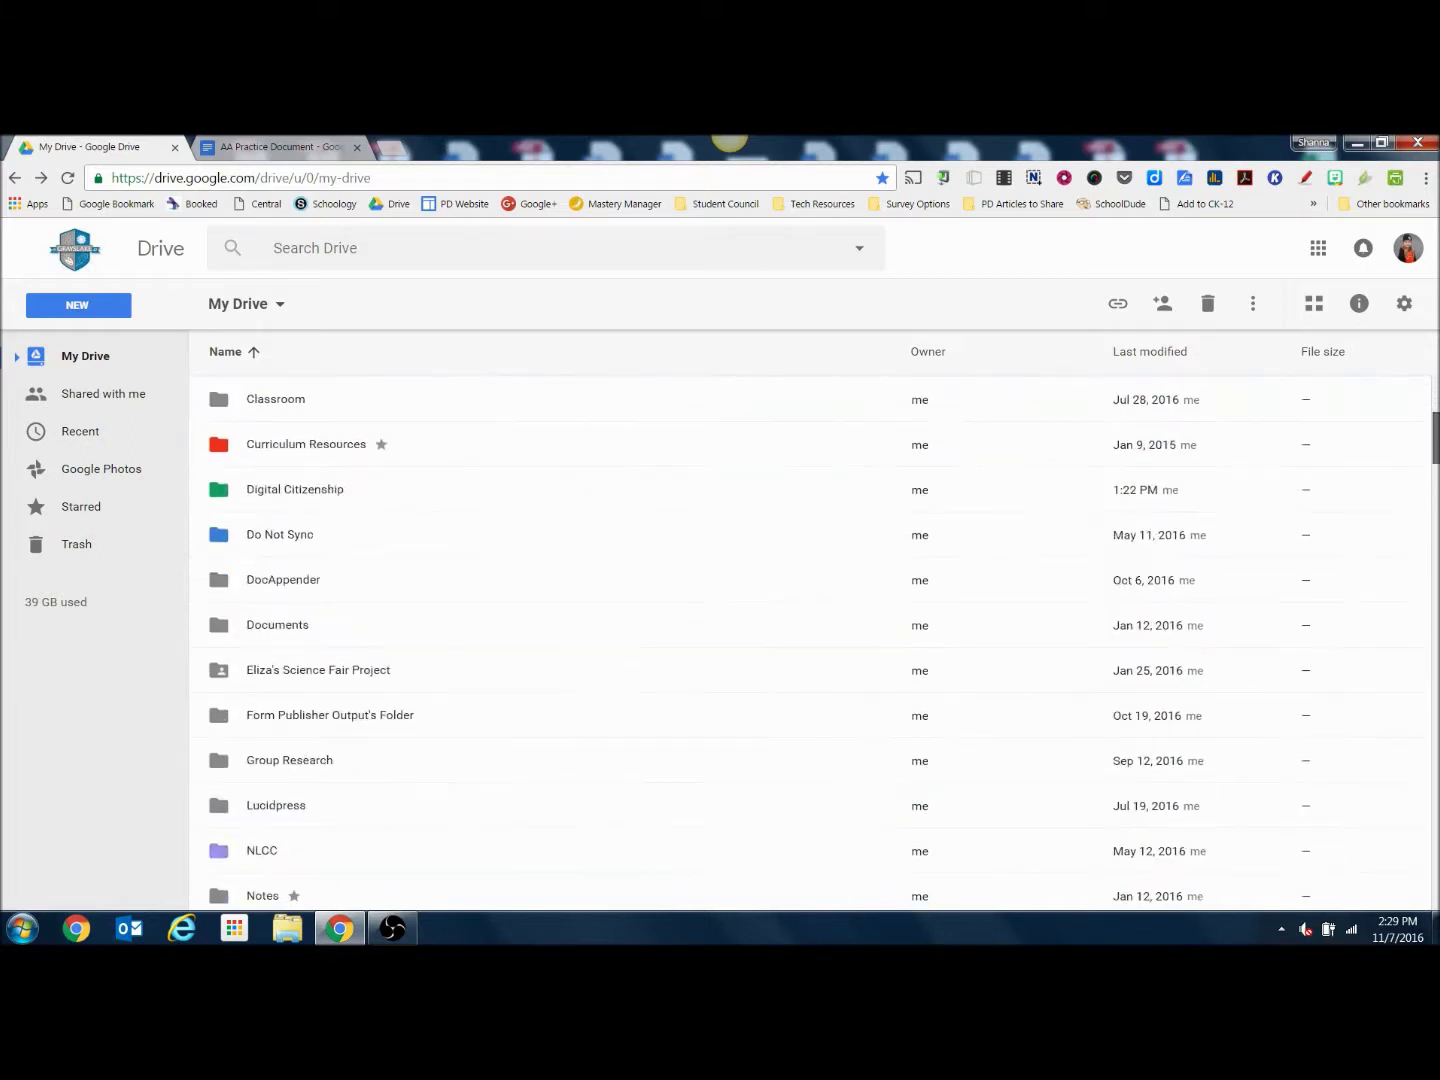
scroll(808, 640, "up", 3)
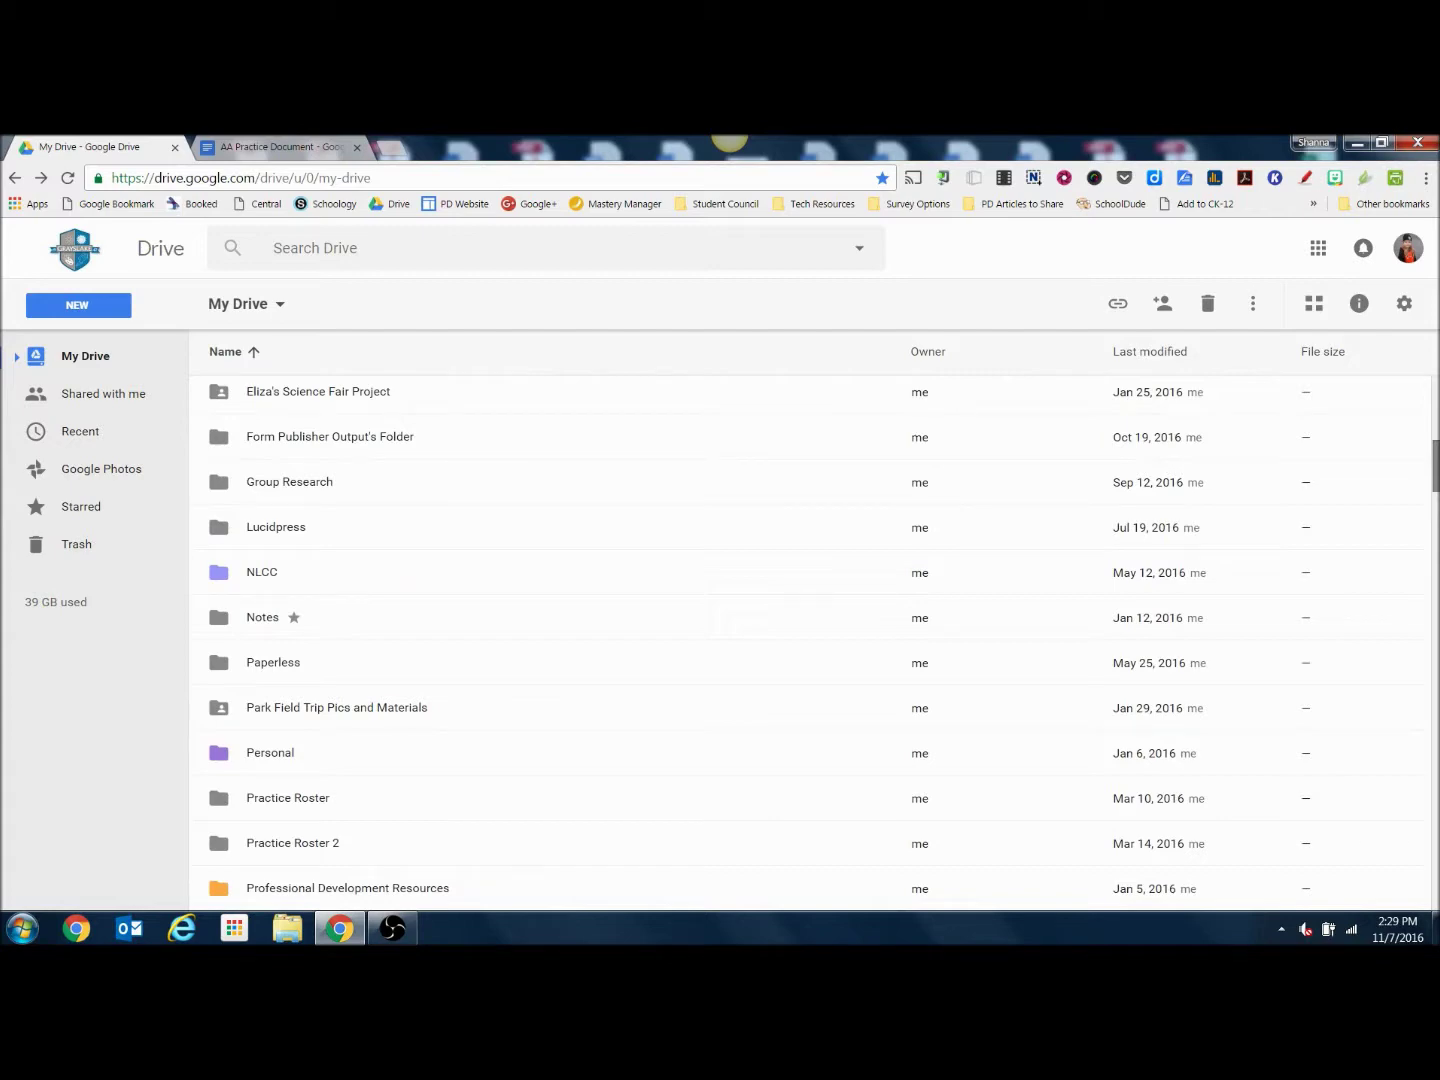
scroll(808, 640, "down", 5)
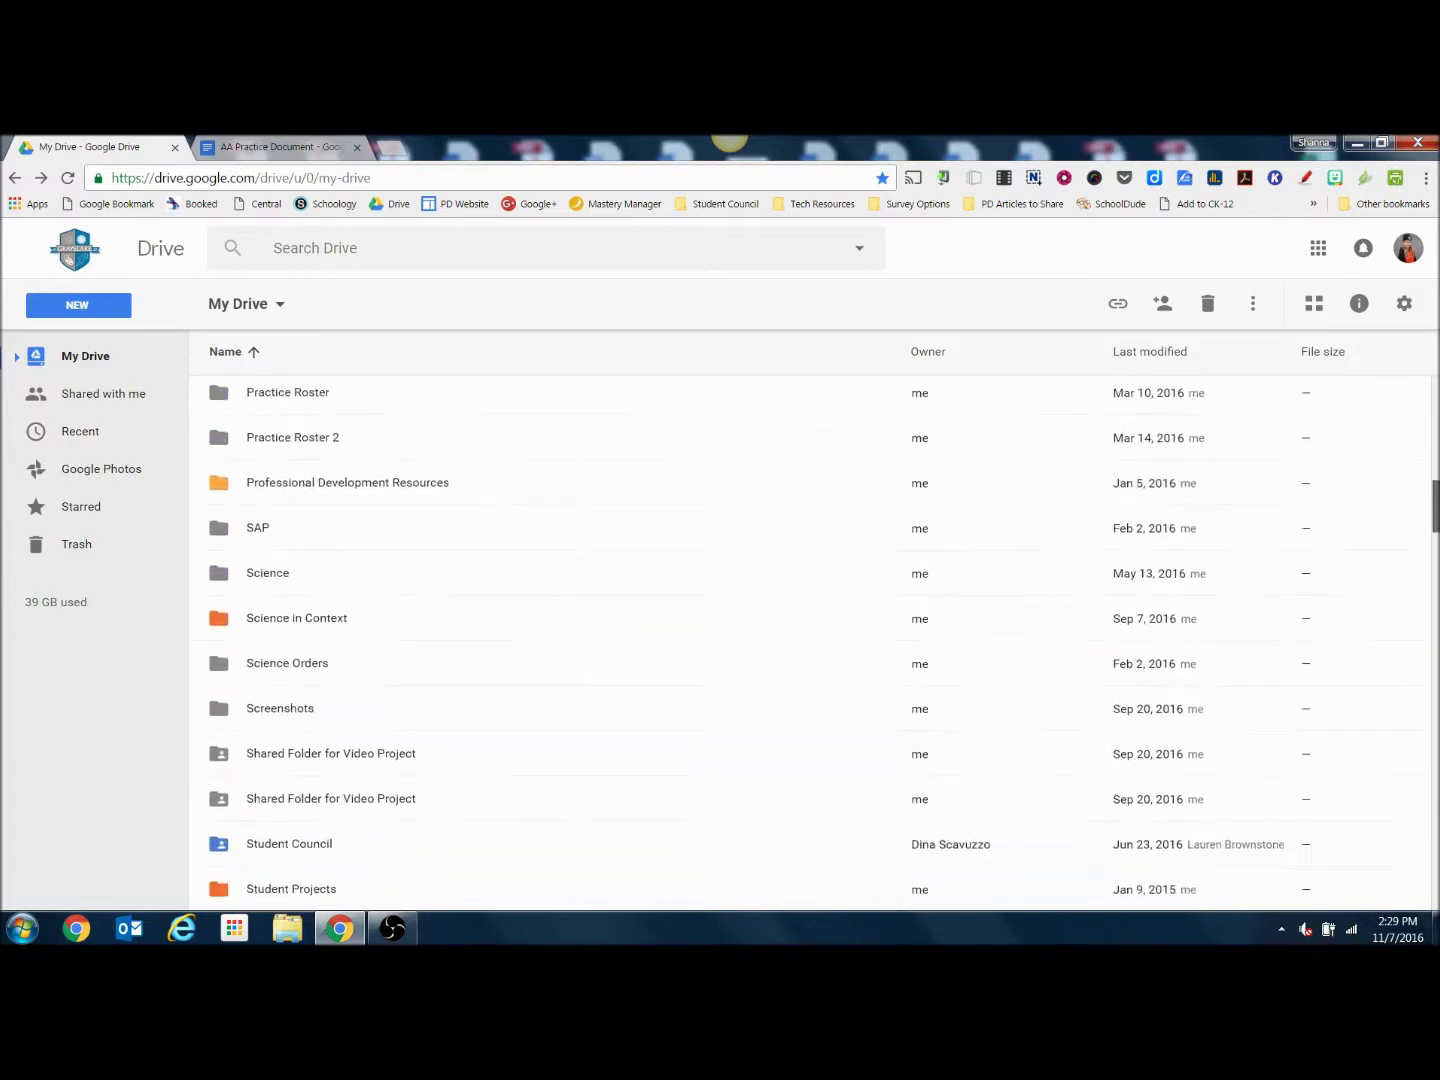
scroll(808, 640, "down", 10)
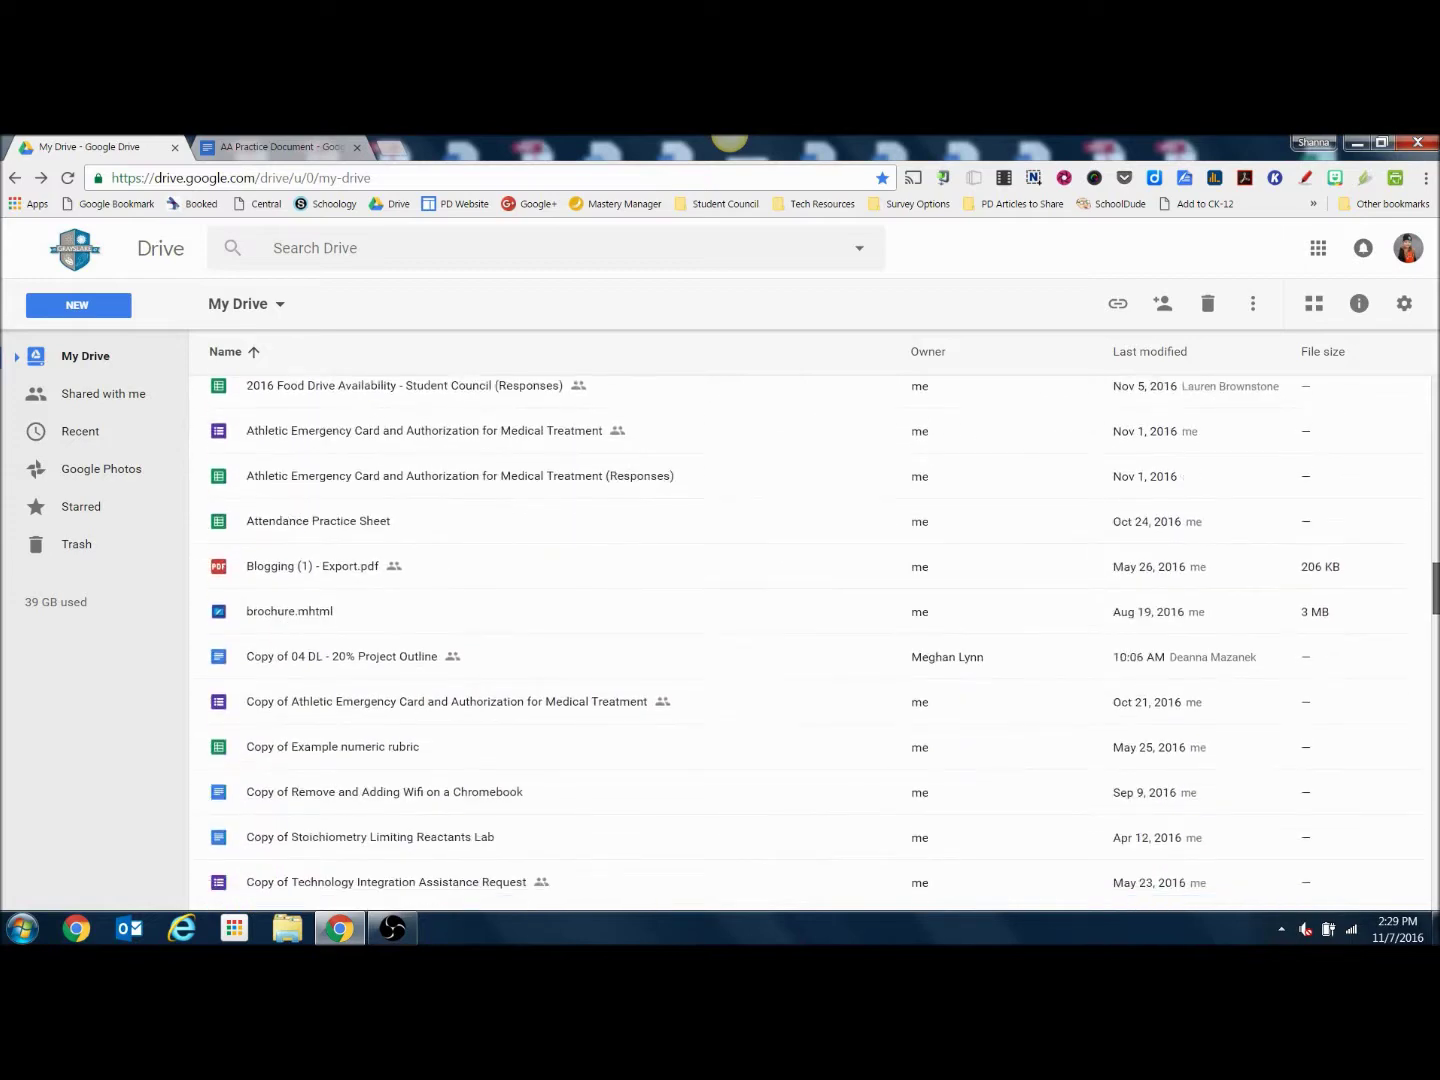
scroll(808, 640, "down", 7)
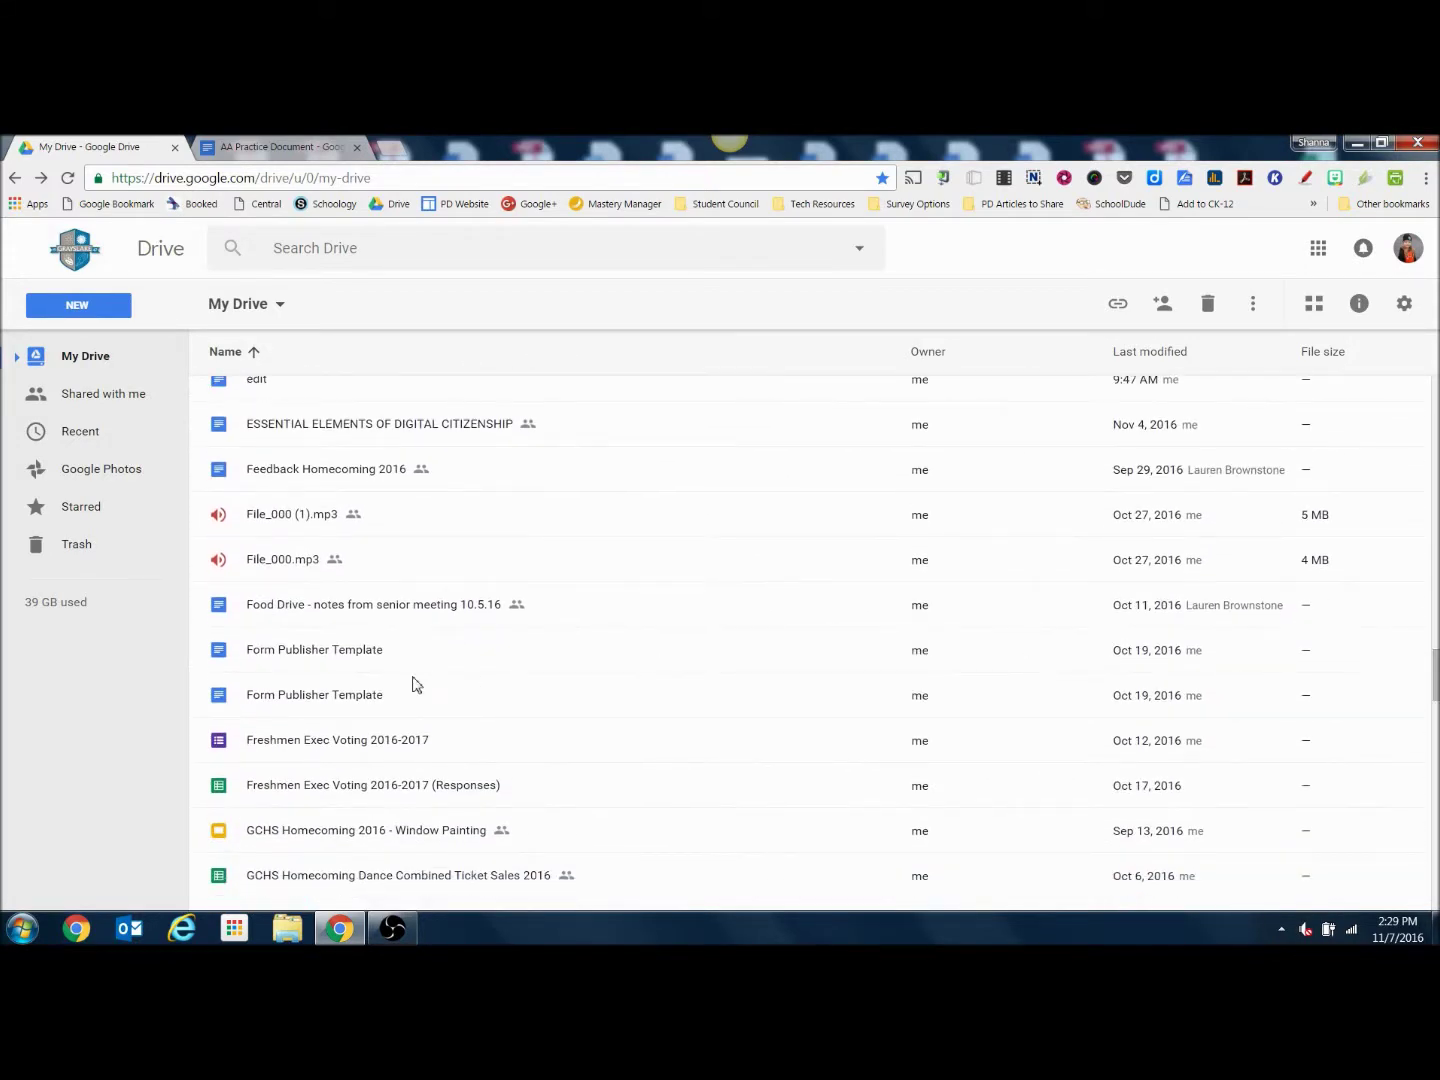
double_click(296, 652)
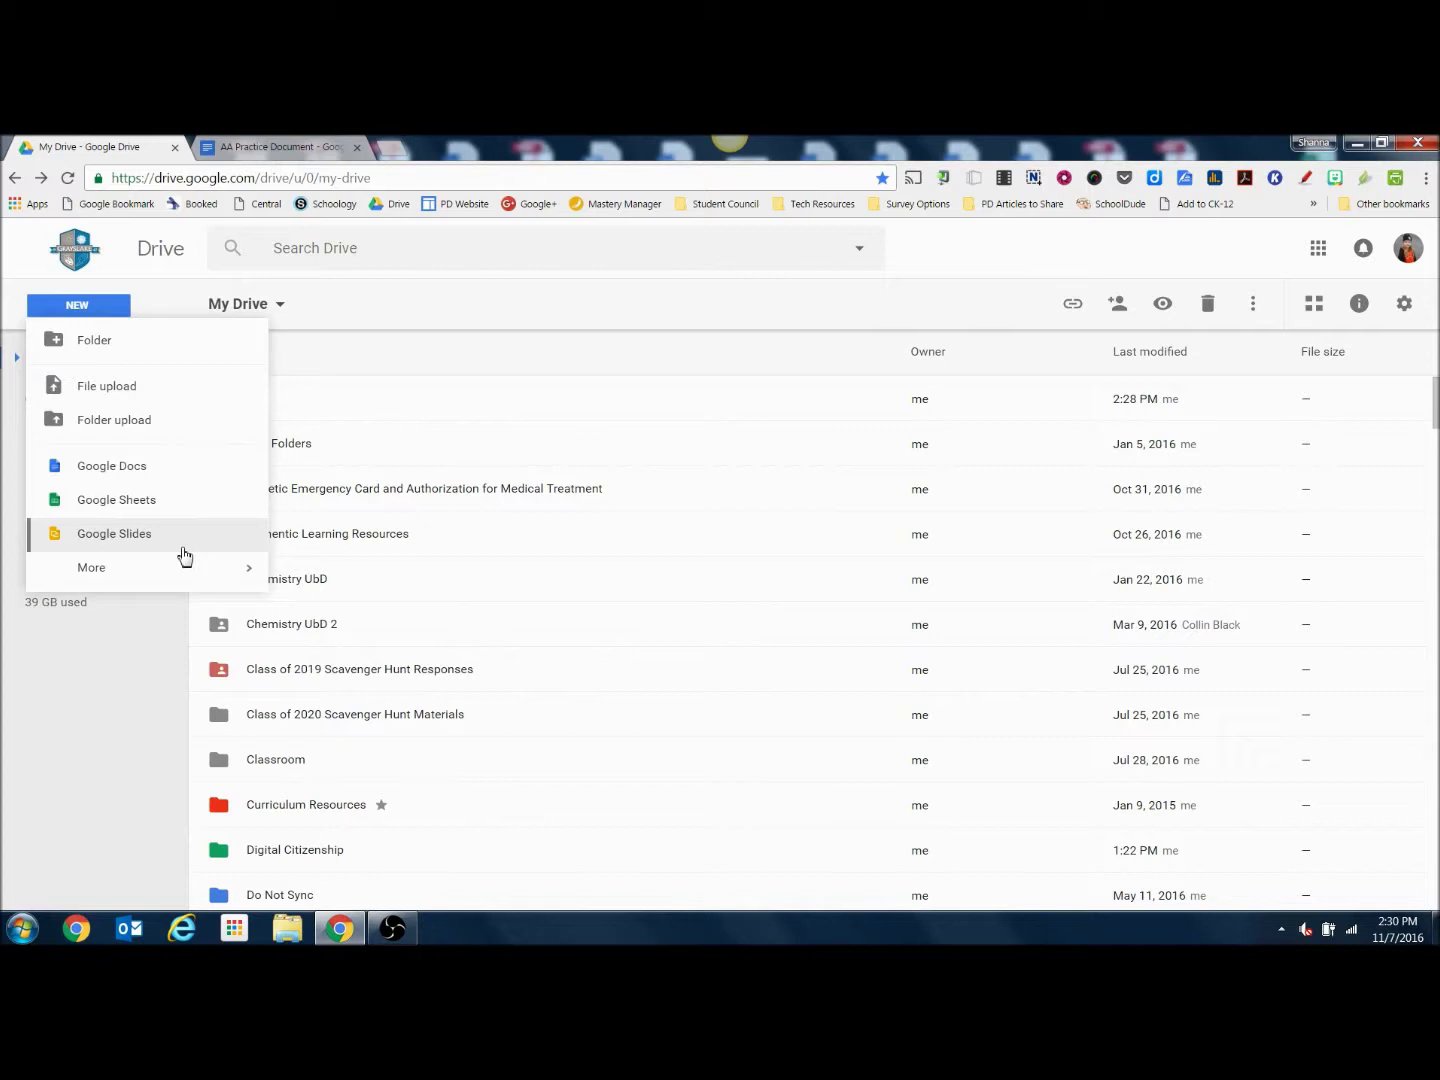
Create a Google Docs document titled Practice Template containing the lines Section 1, Section 2 and Section 3
left_click(150, 468)
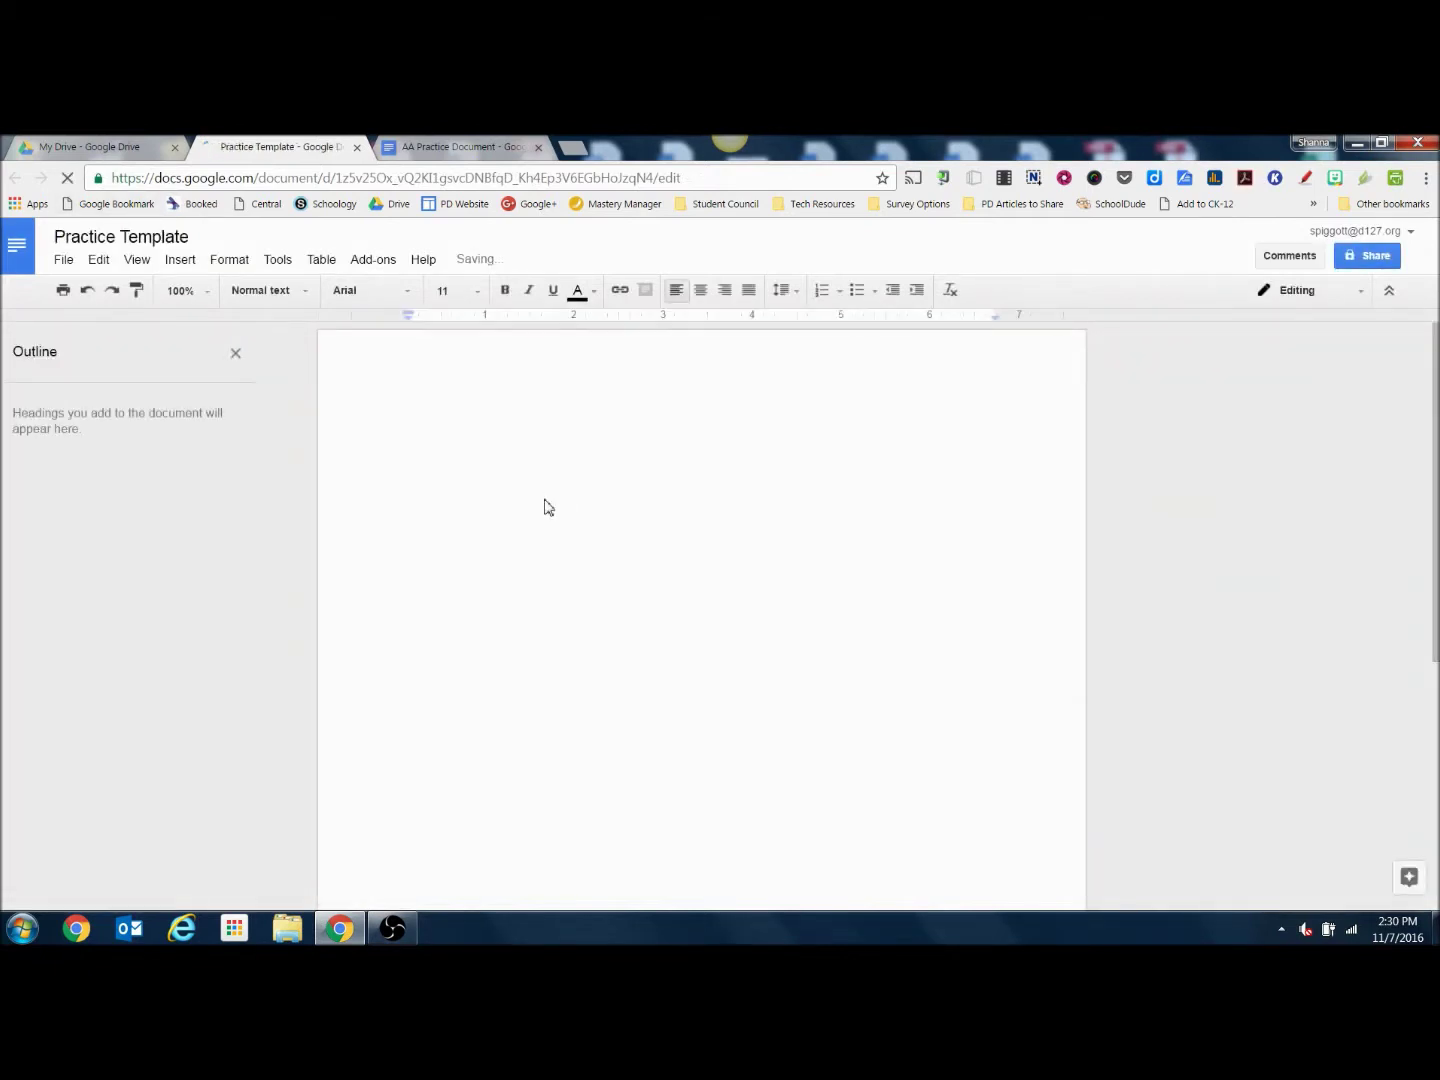
type("Section 1 Section 2 Section 3")
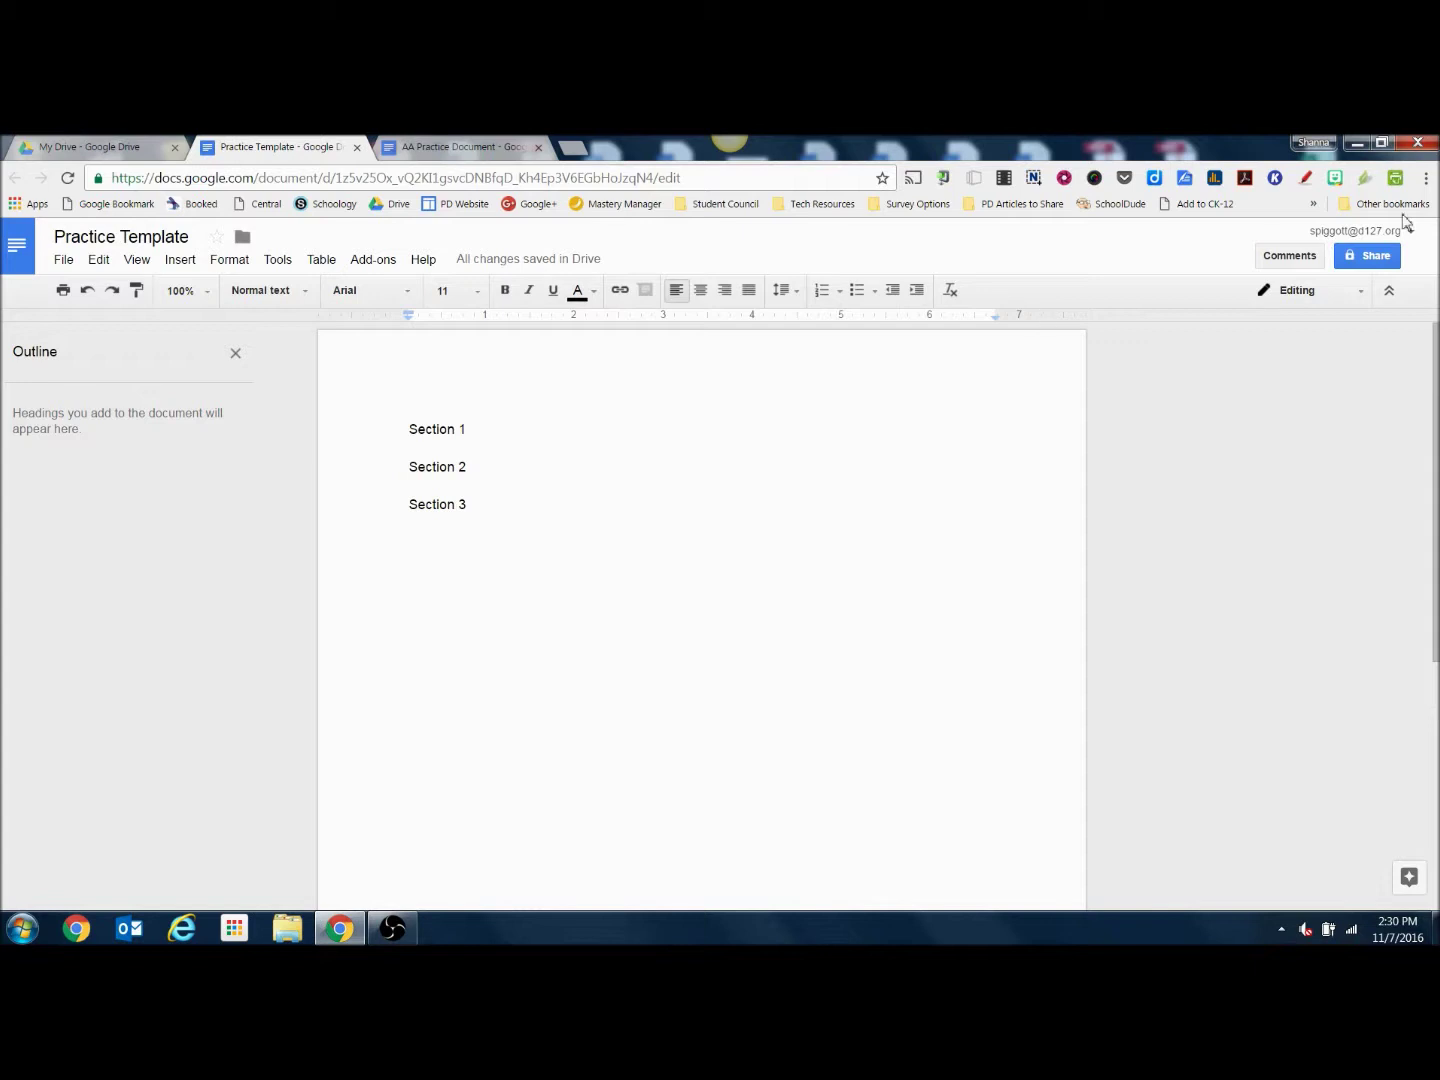
Turn on link sharing for the Practice Template document so anyone at D127.org with the link can edit
left_click(1376, 256)
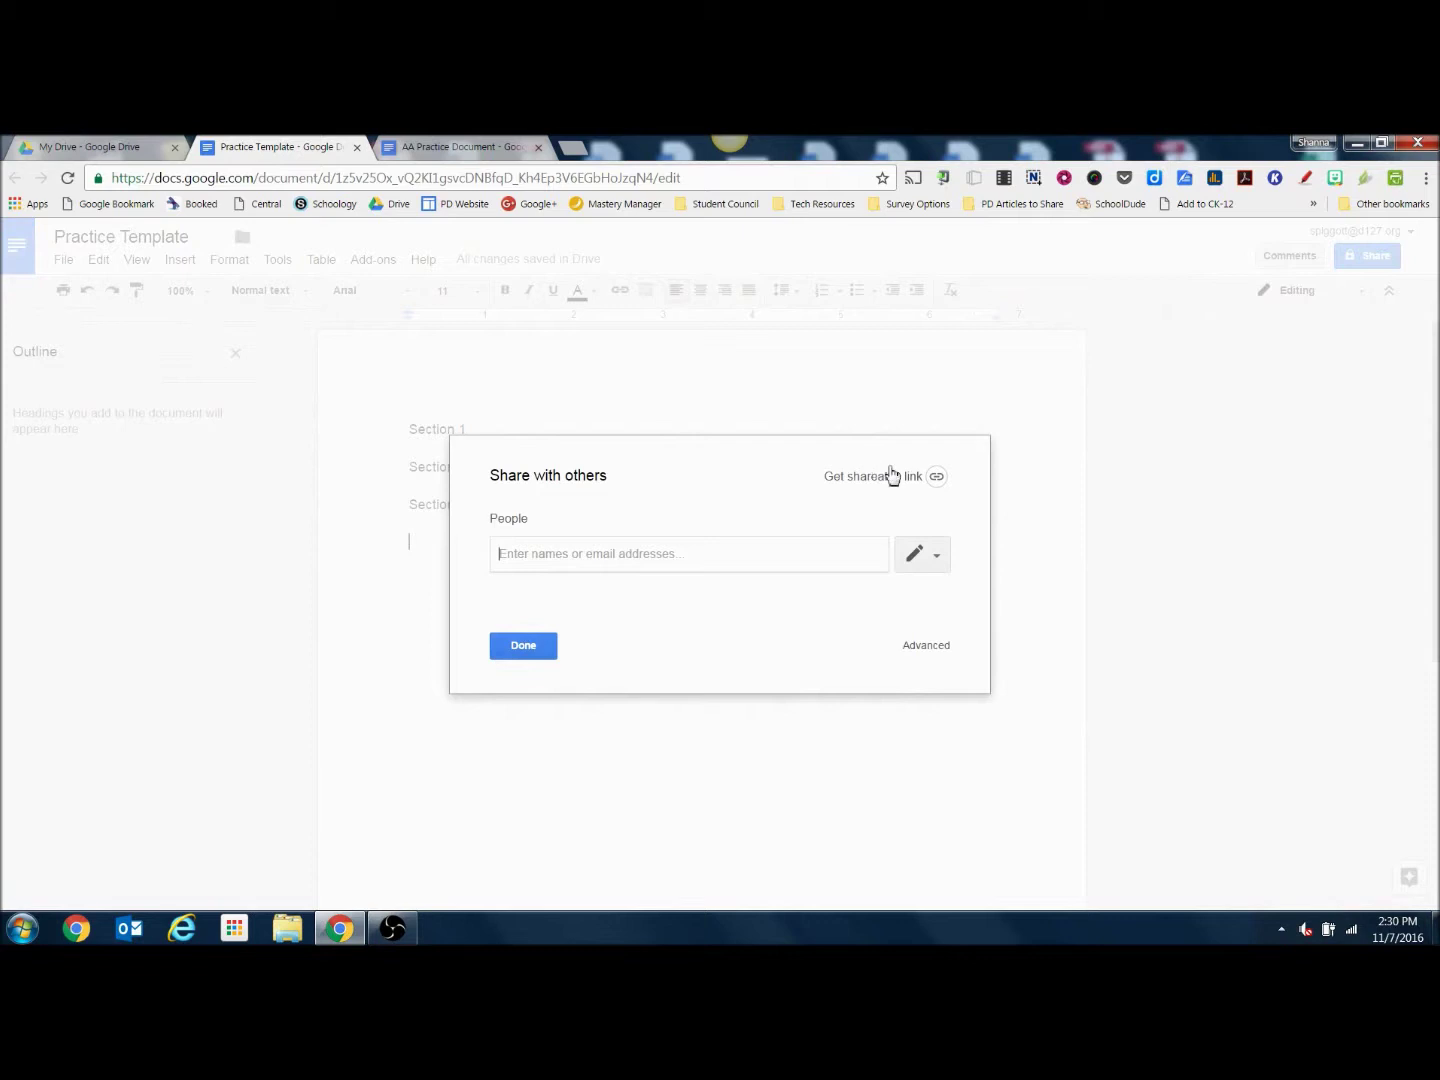
left_click(938, 479)
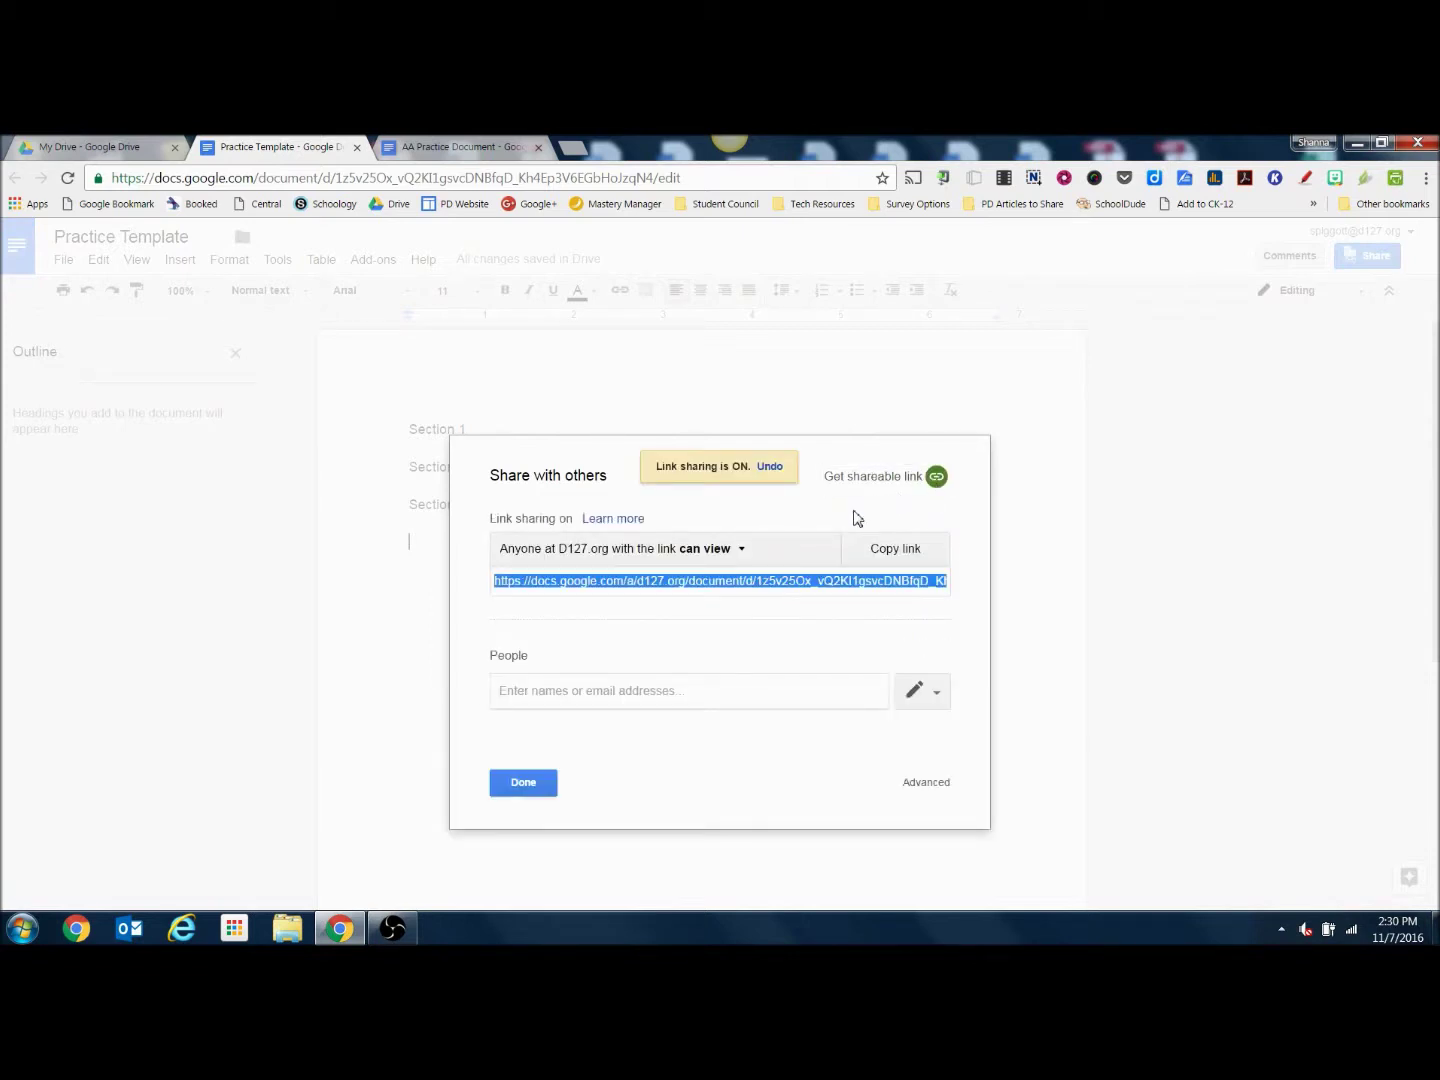
left_click(725, 553)
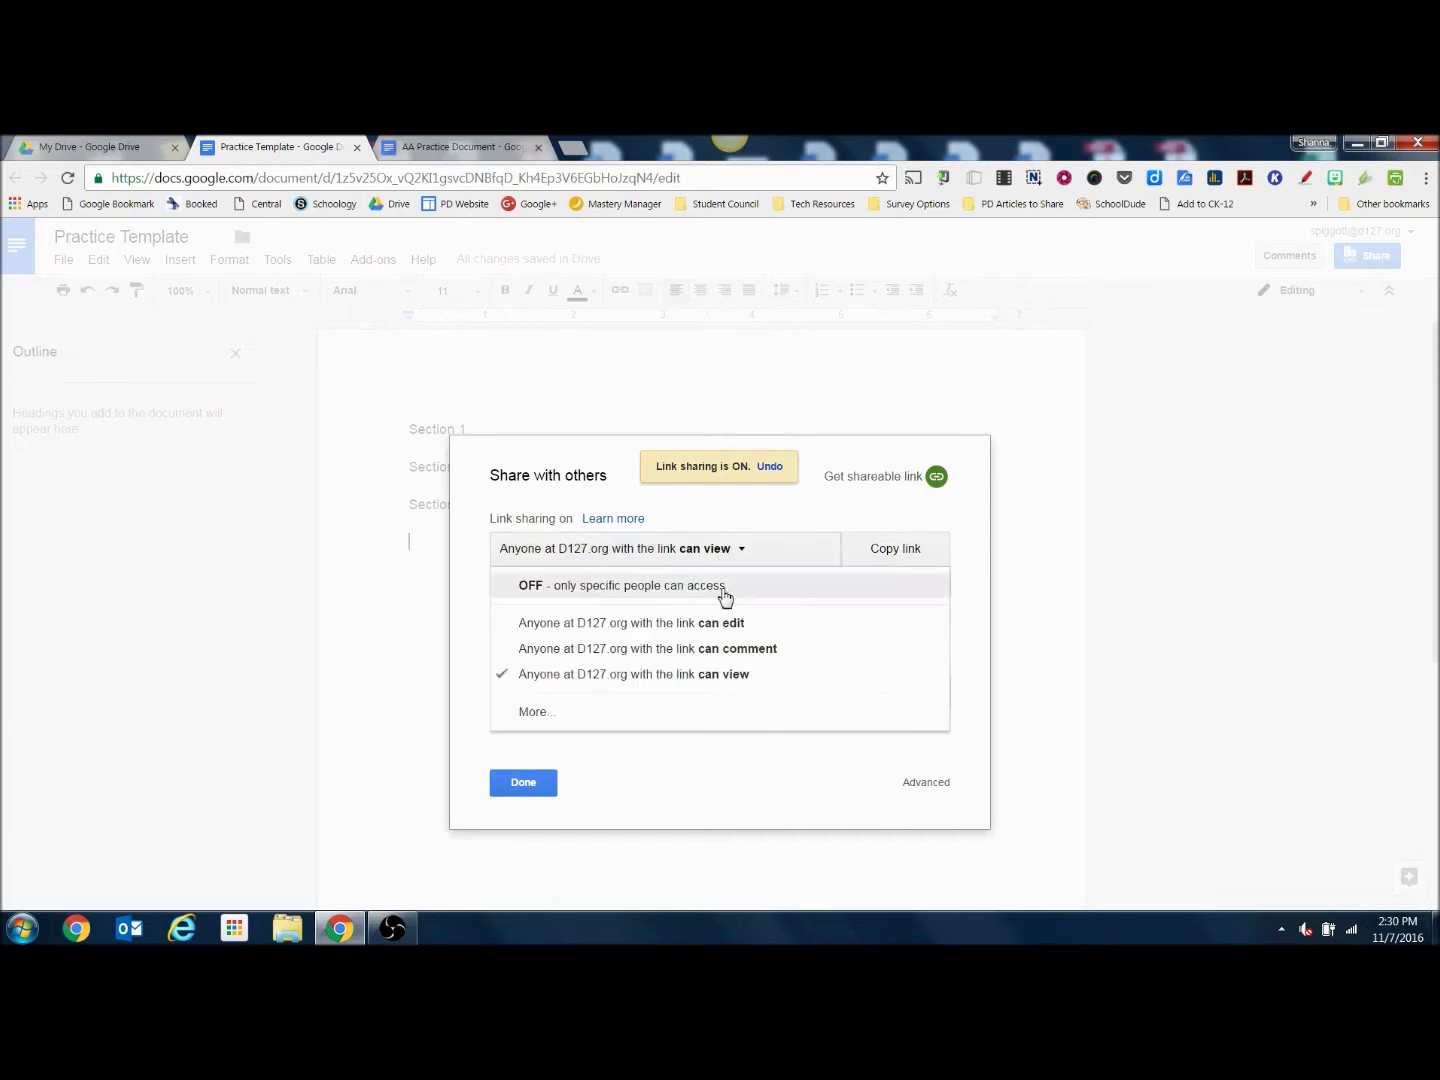
left_click(727, 630)
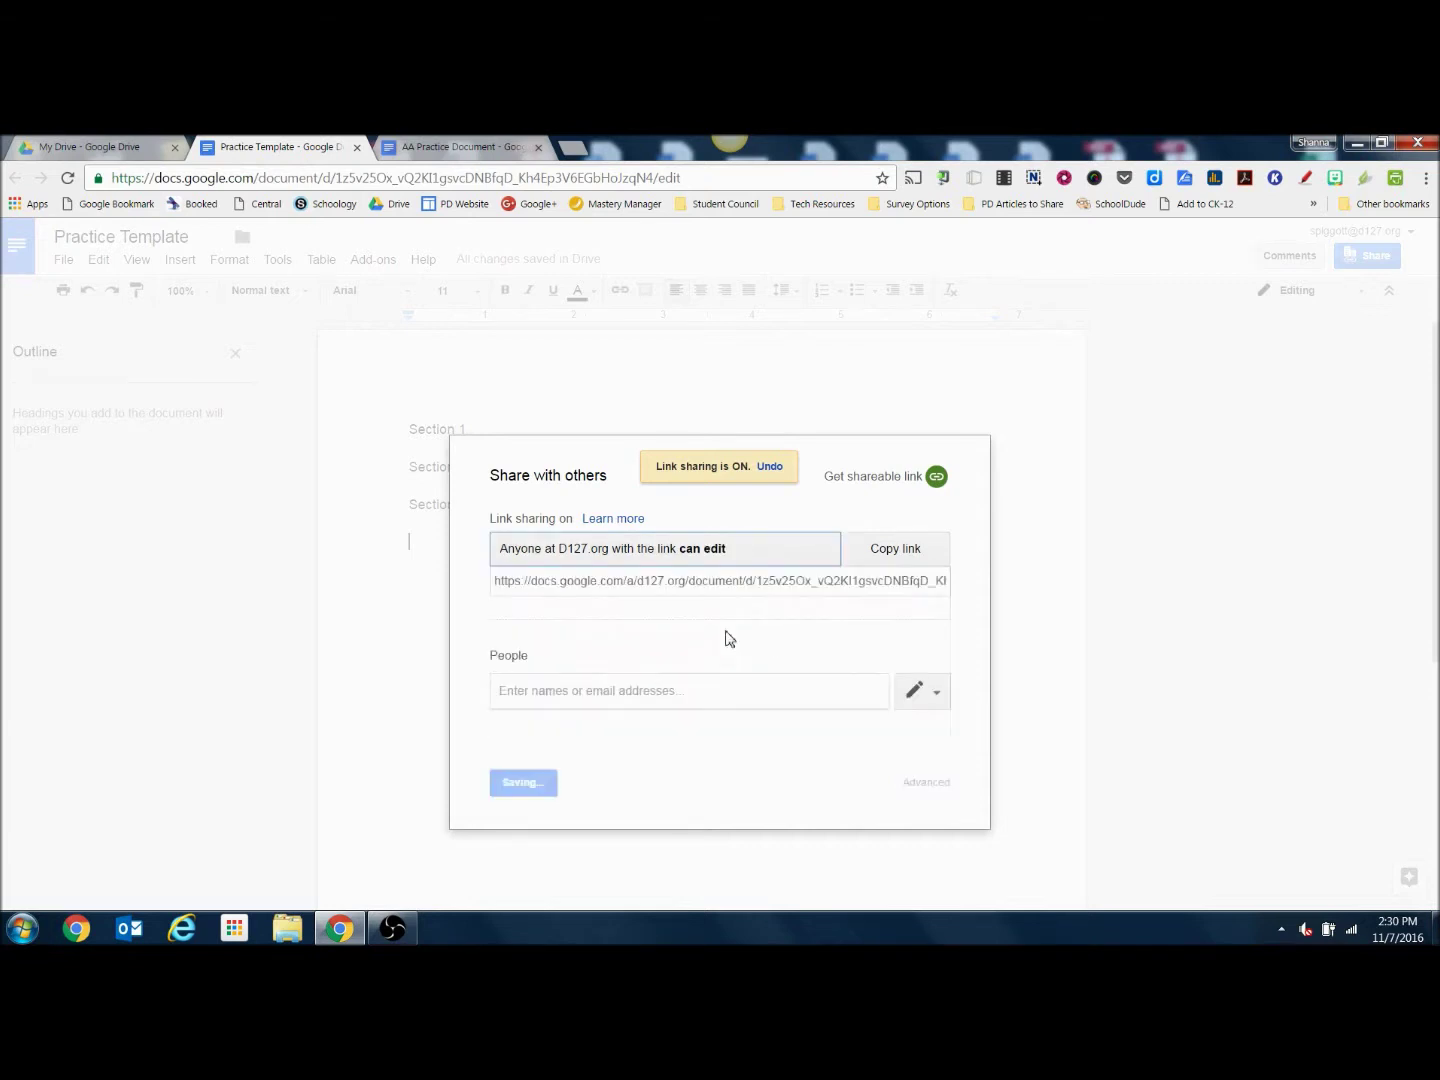
Copy the Practice Template's shareable link, finish the sharing settings and paste the link below Section 3 in the document
left_click(749, 587)
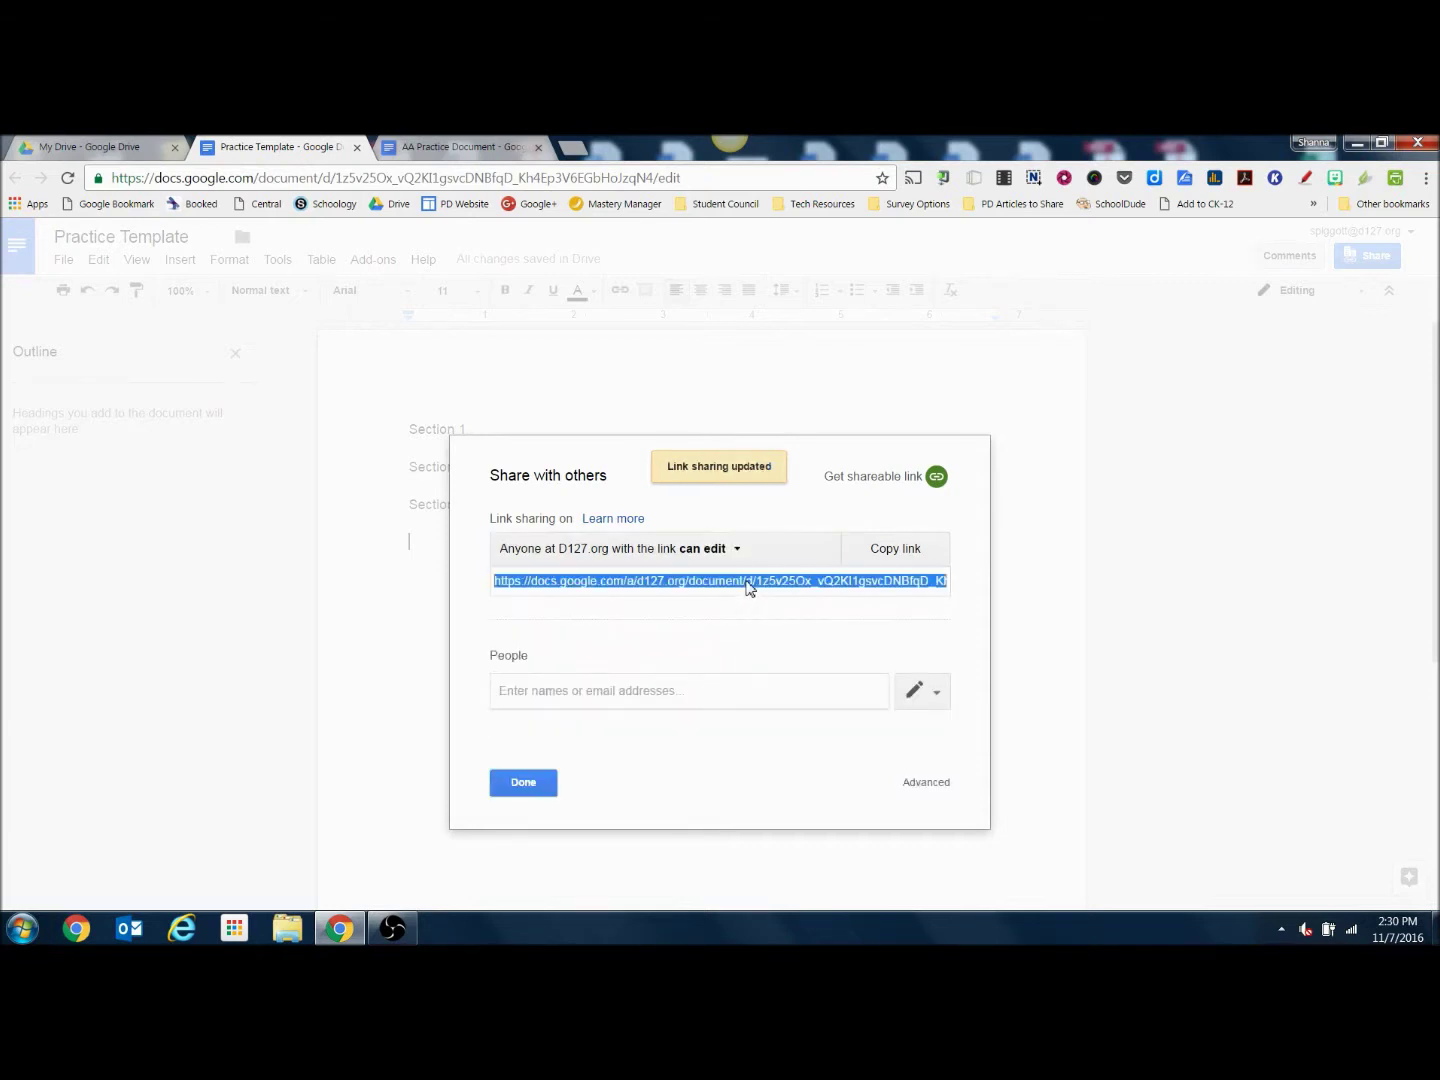
left_click(880, 550)
left_click(523, 782)
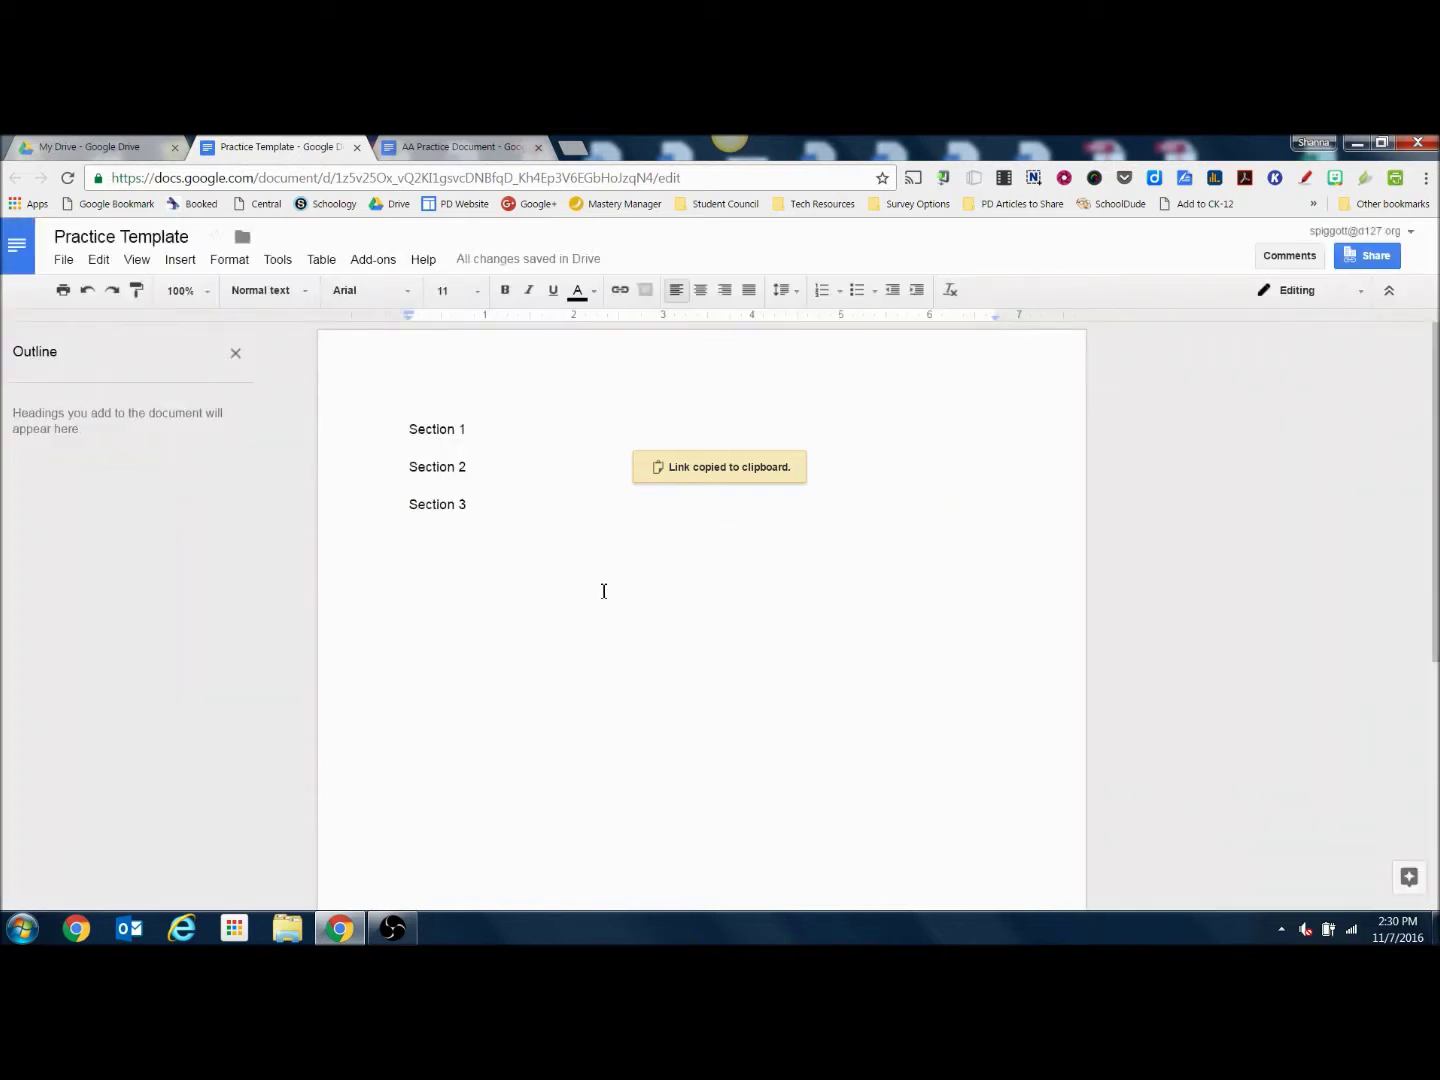
double_click(522, 565)
key("ctrl+v")
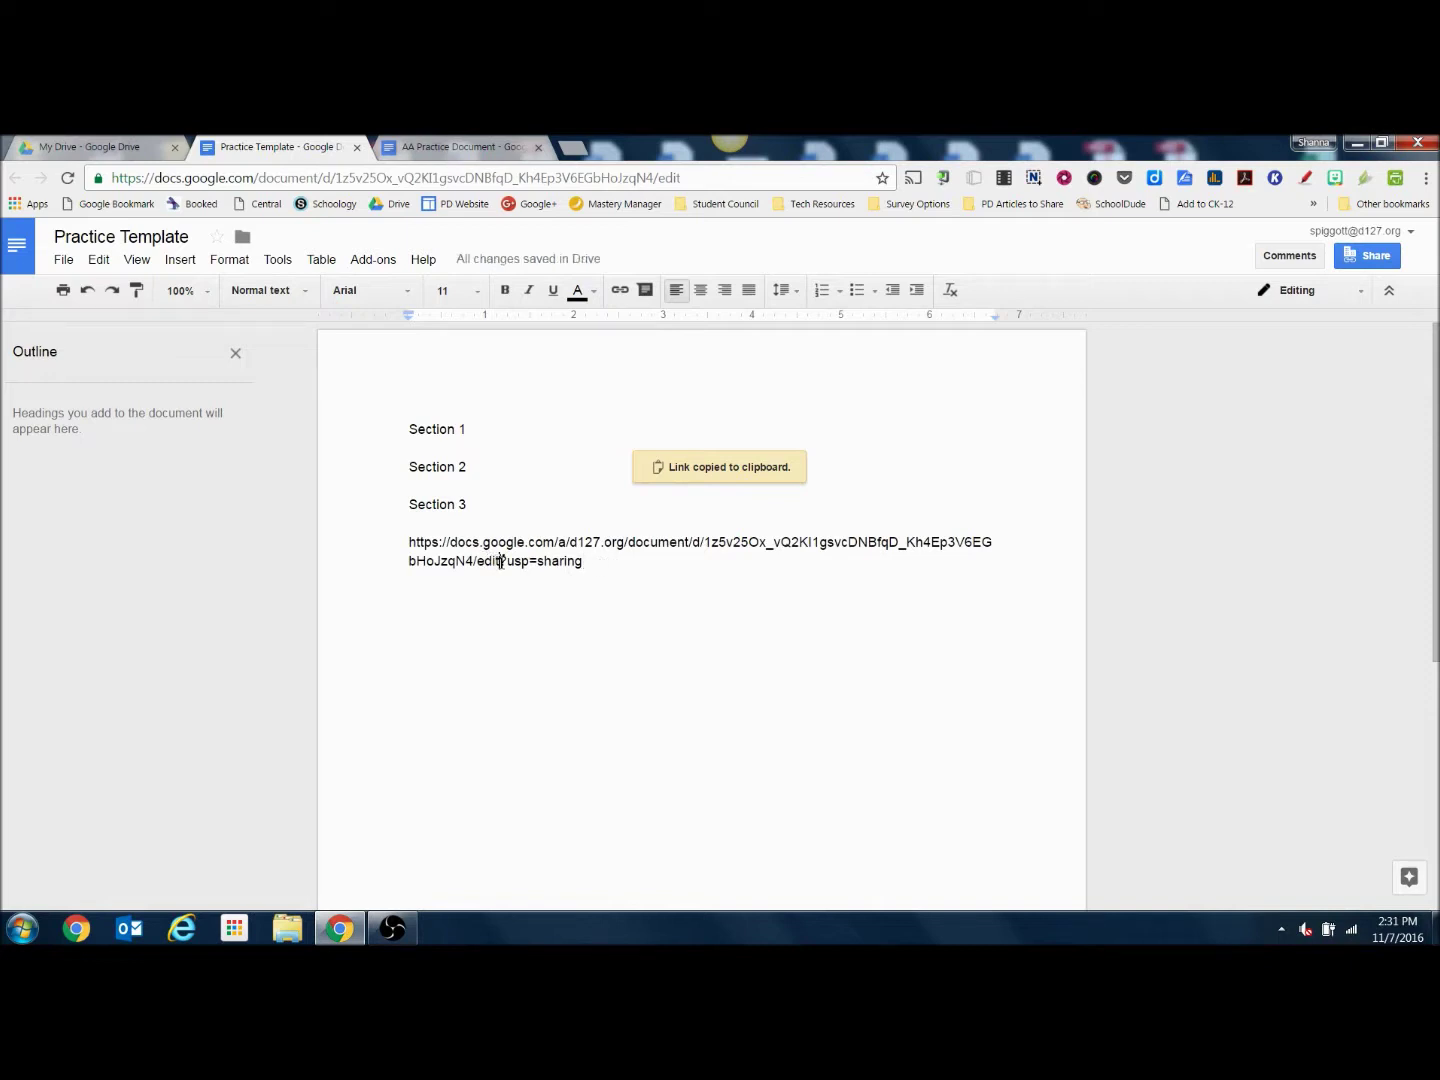
Replace "edit" with "copy" in the pasted sharing link and turn the address into a clickable link
key("BackSpace")
key("BackSpace")
key("BackSpace")
key("BackSpace")
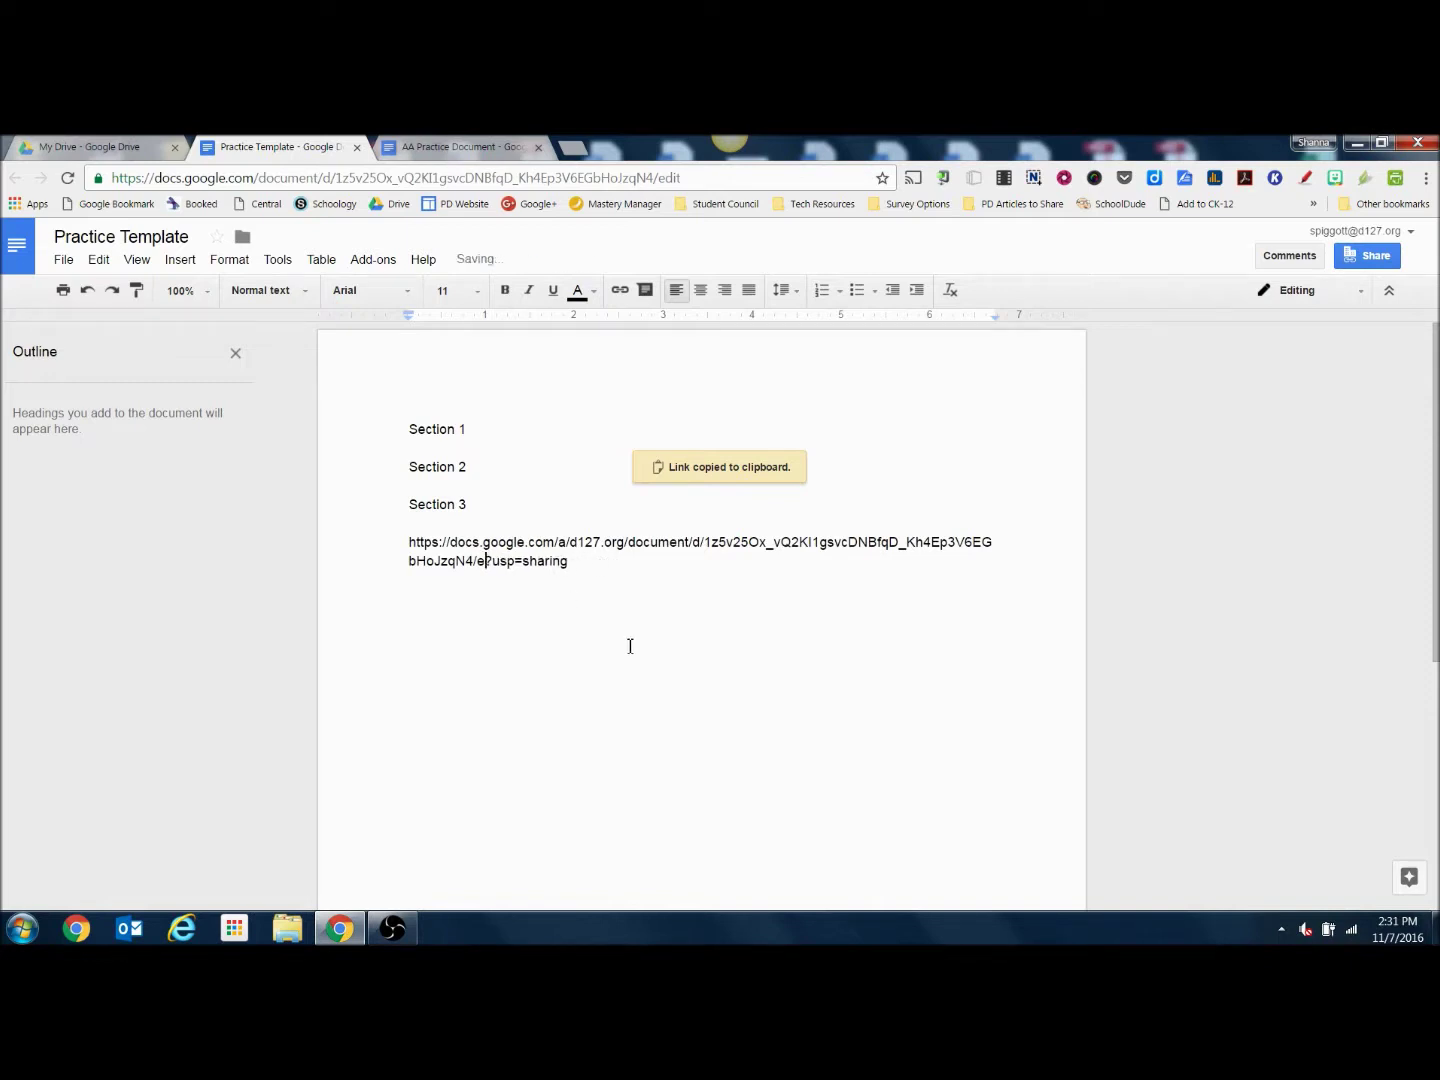
type("copy")
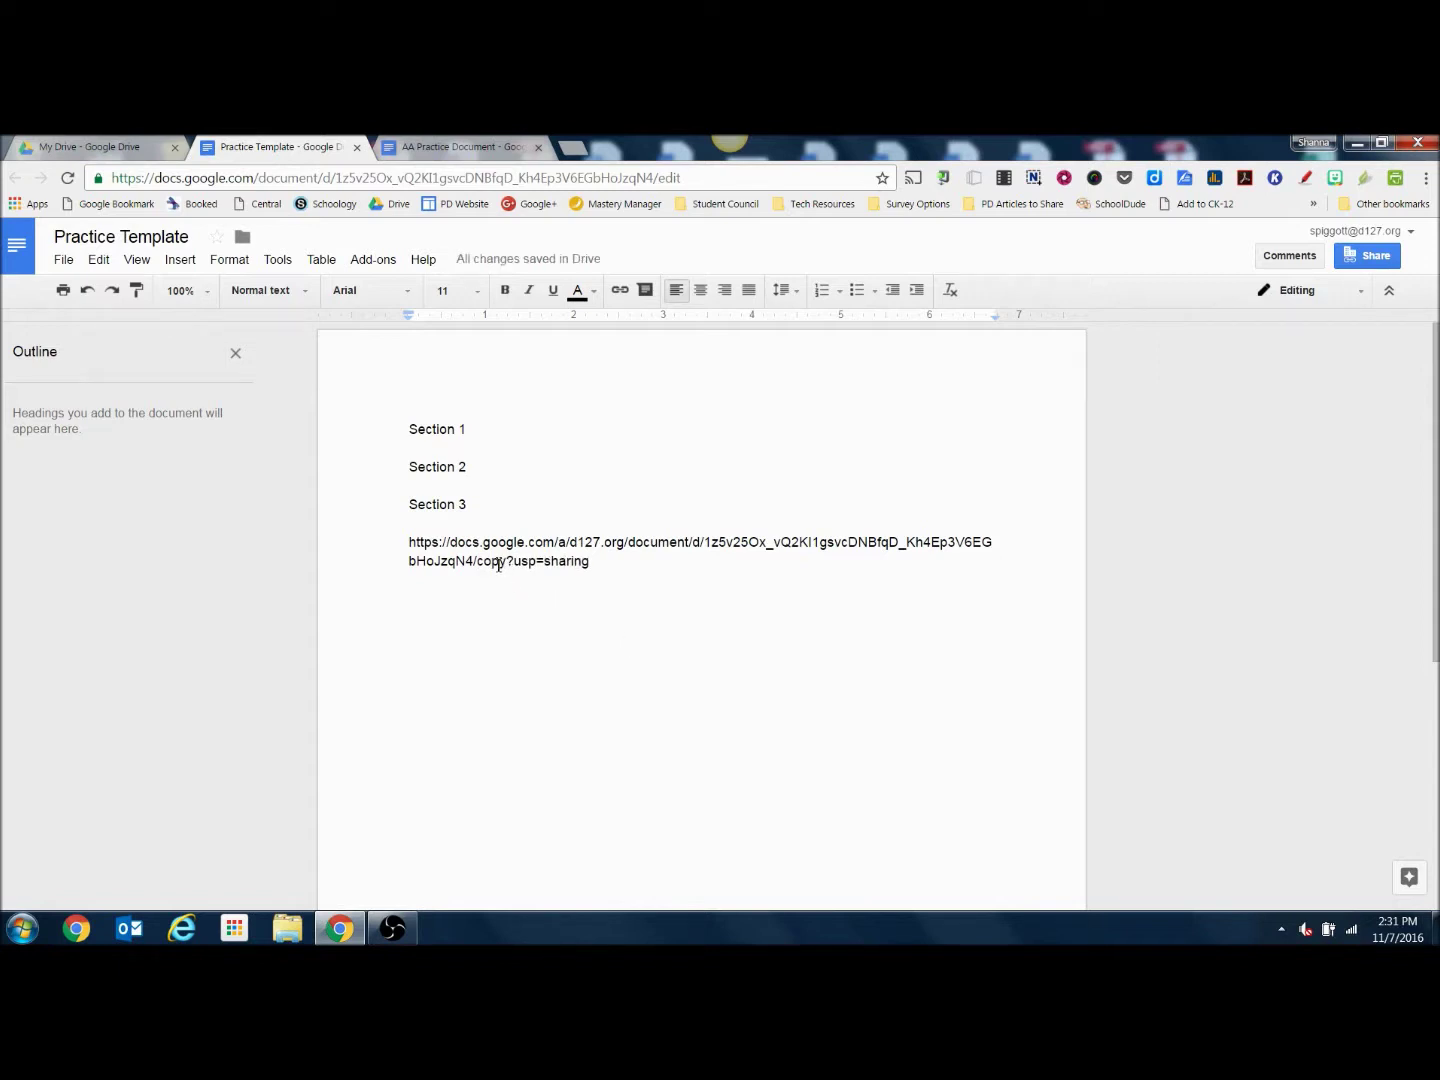
left_click(622, 570)
key("Return")
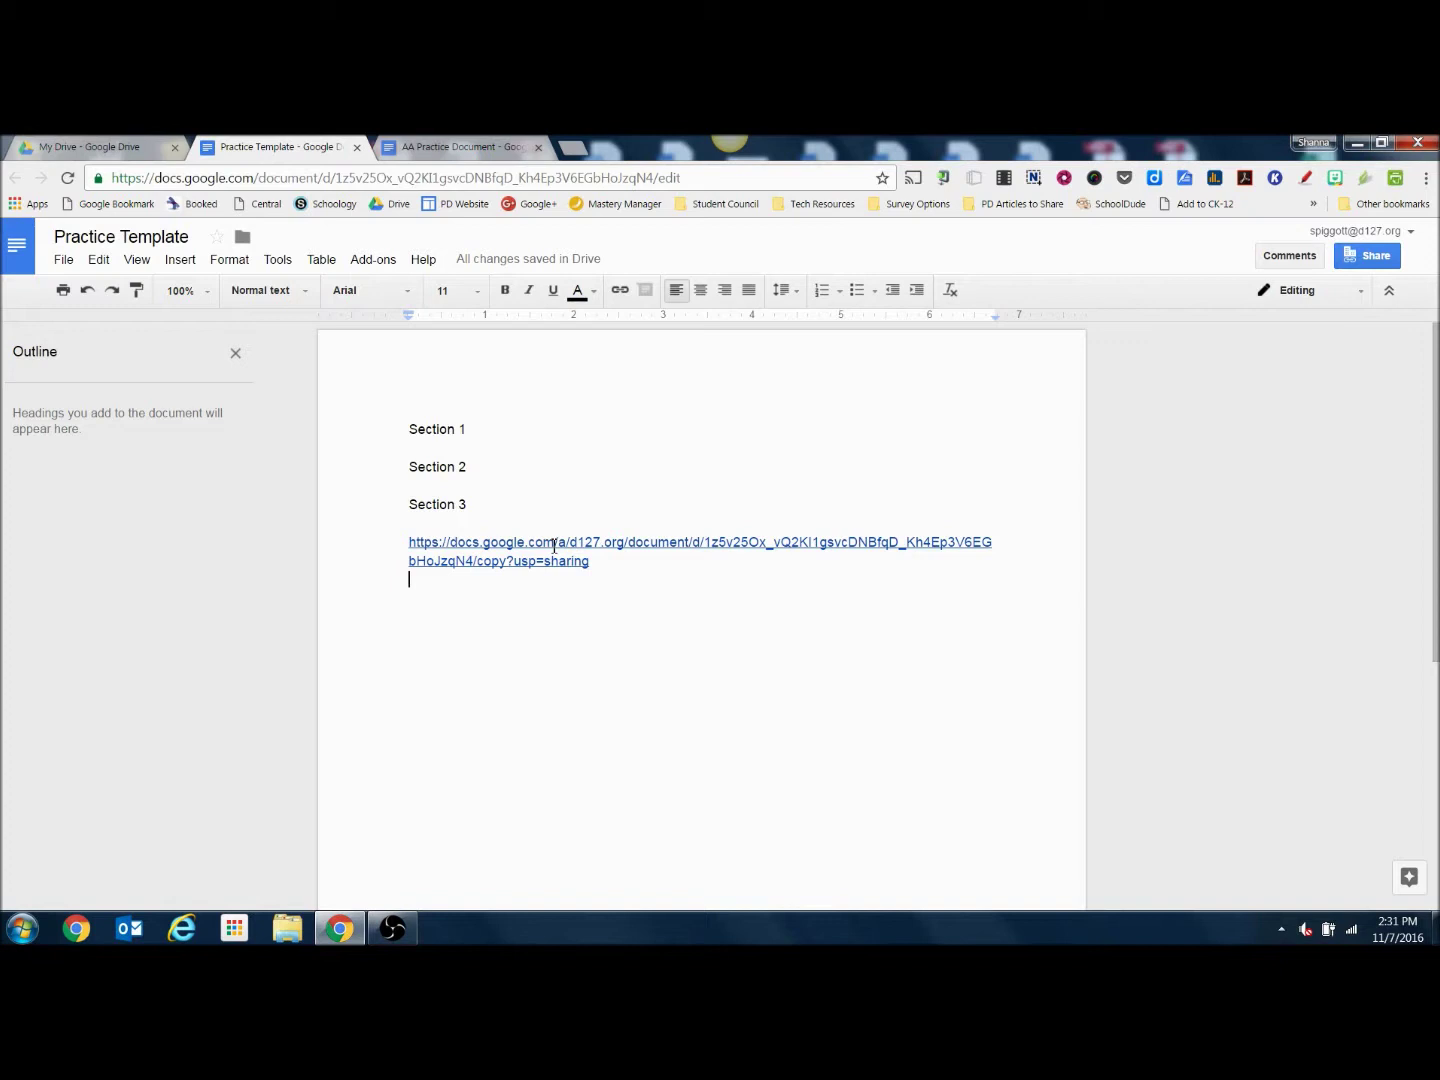
Open the modified link from the document and make a copy of Practice Template
left_click(554, 545)
left_click(583, 592)
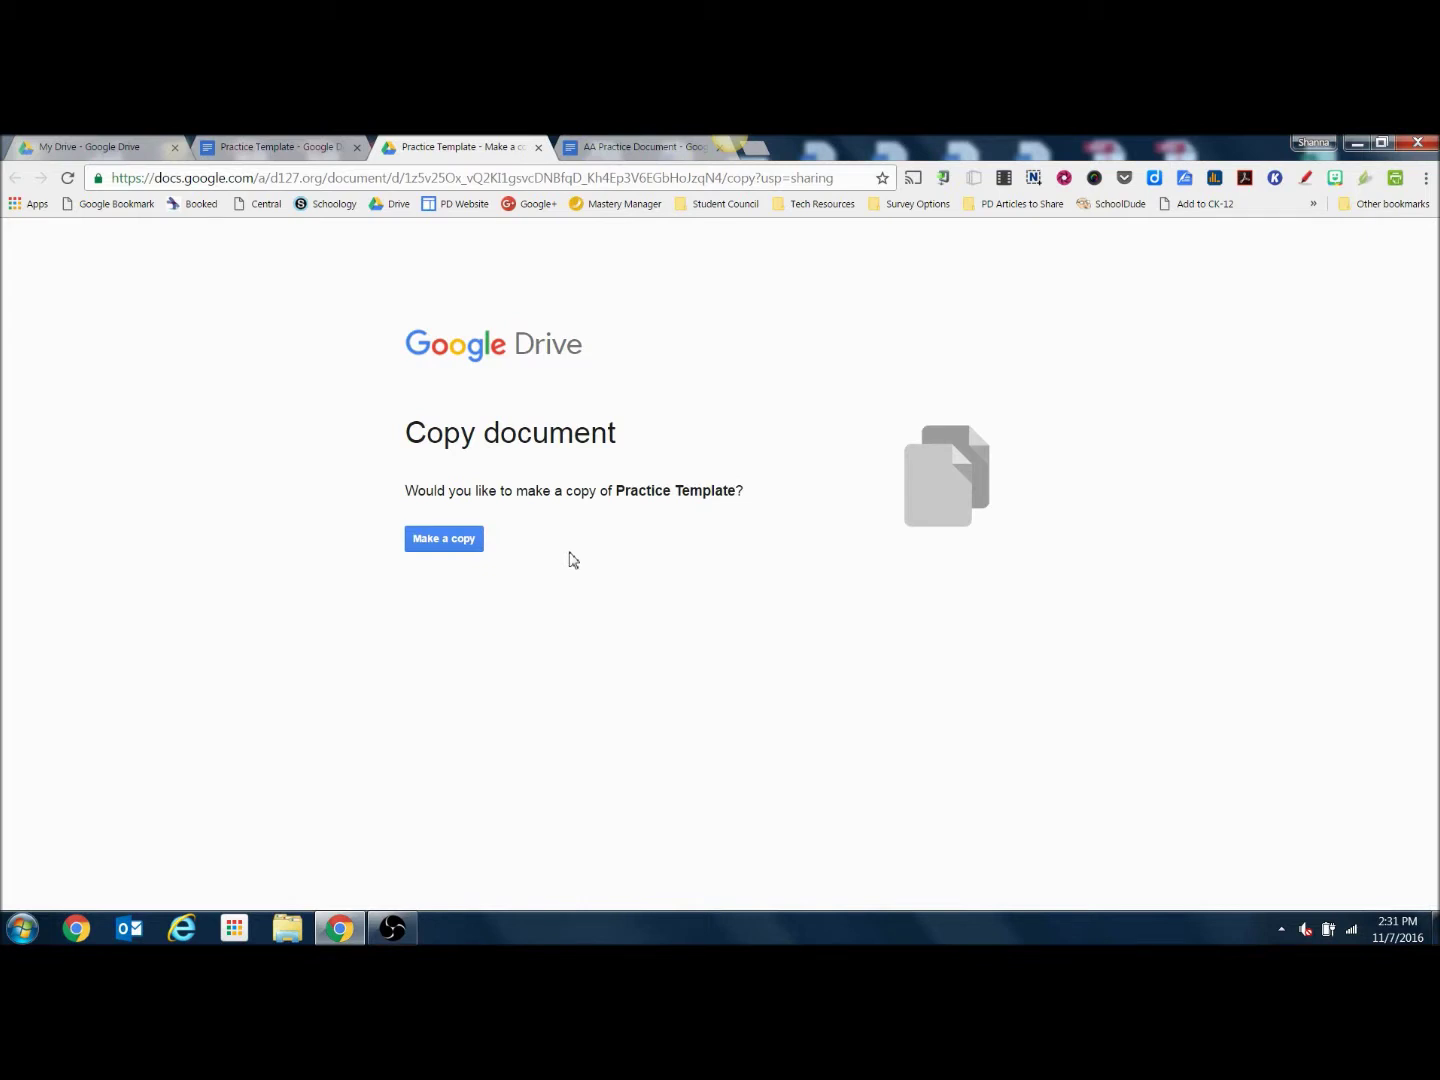
left_click(455, 541)
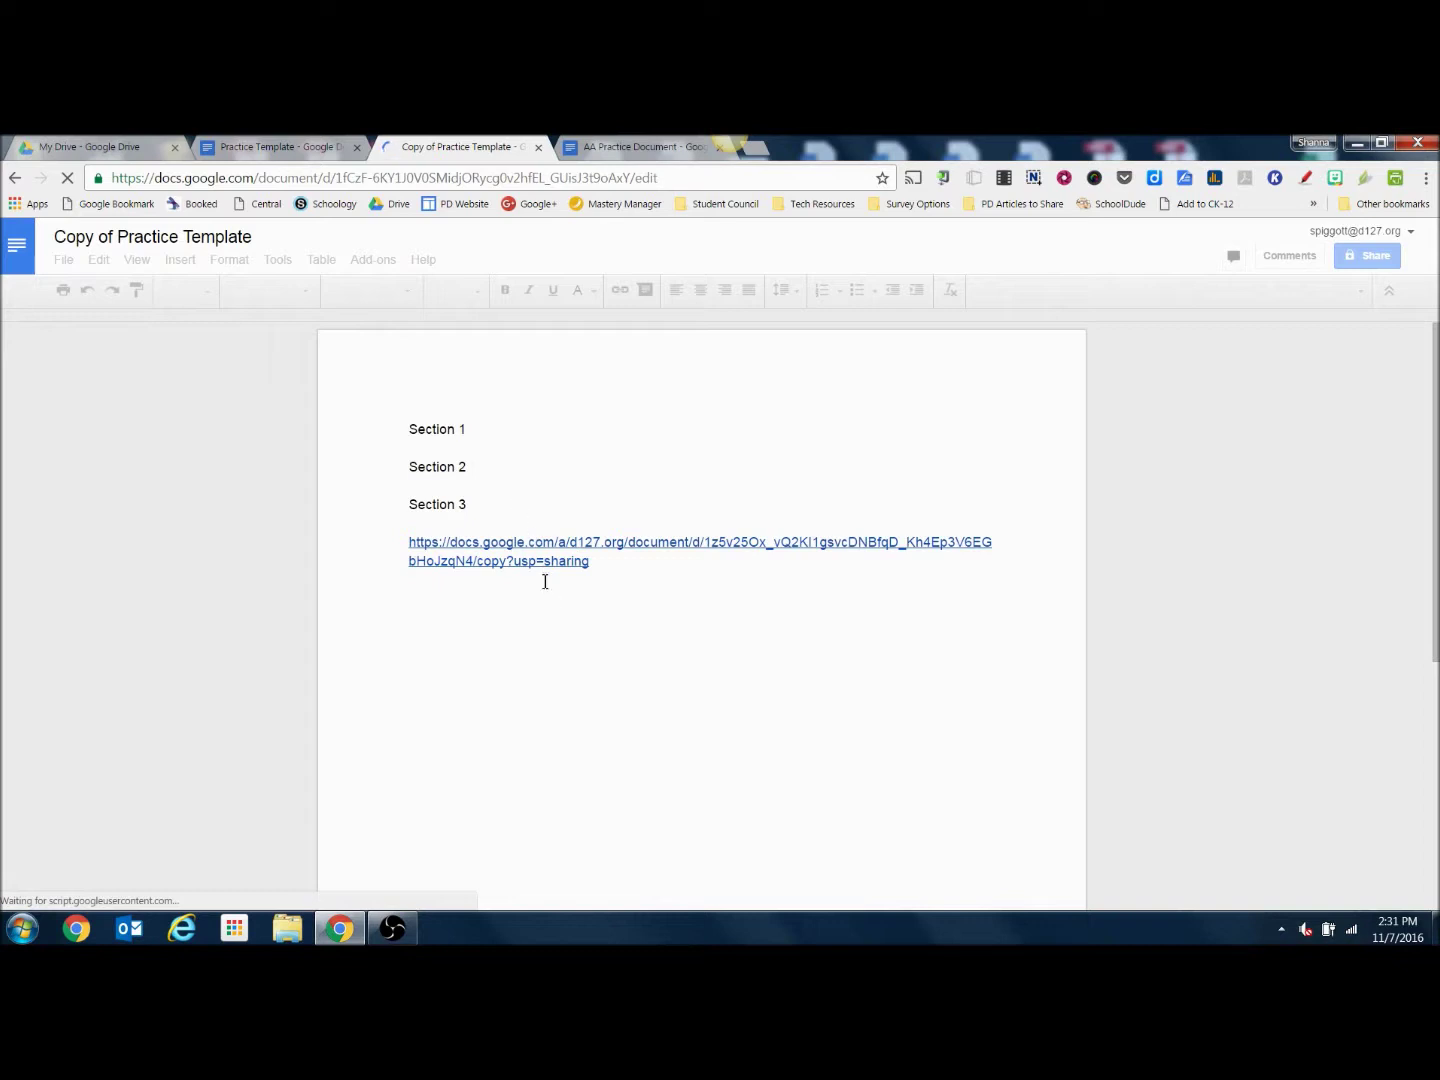
Insert the line "Answer to section 1" with blank lines around it below Section 1 in the copied document
left_click(472, 430)
key("Return")
key("Return")
key("Return")
key("Return")
type("Answer to section 1")
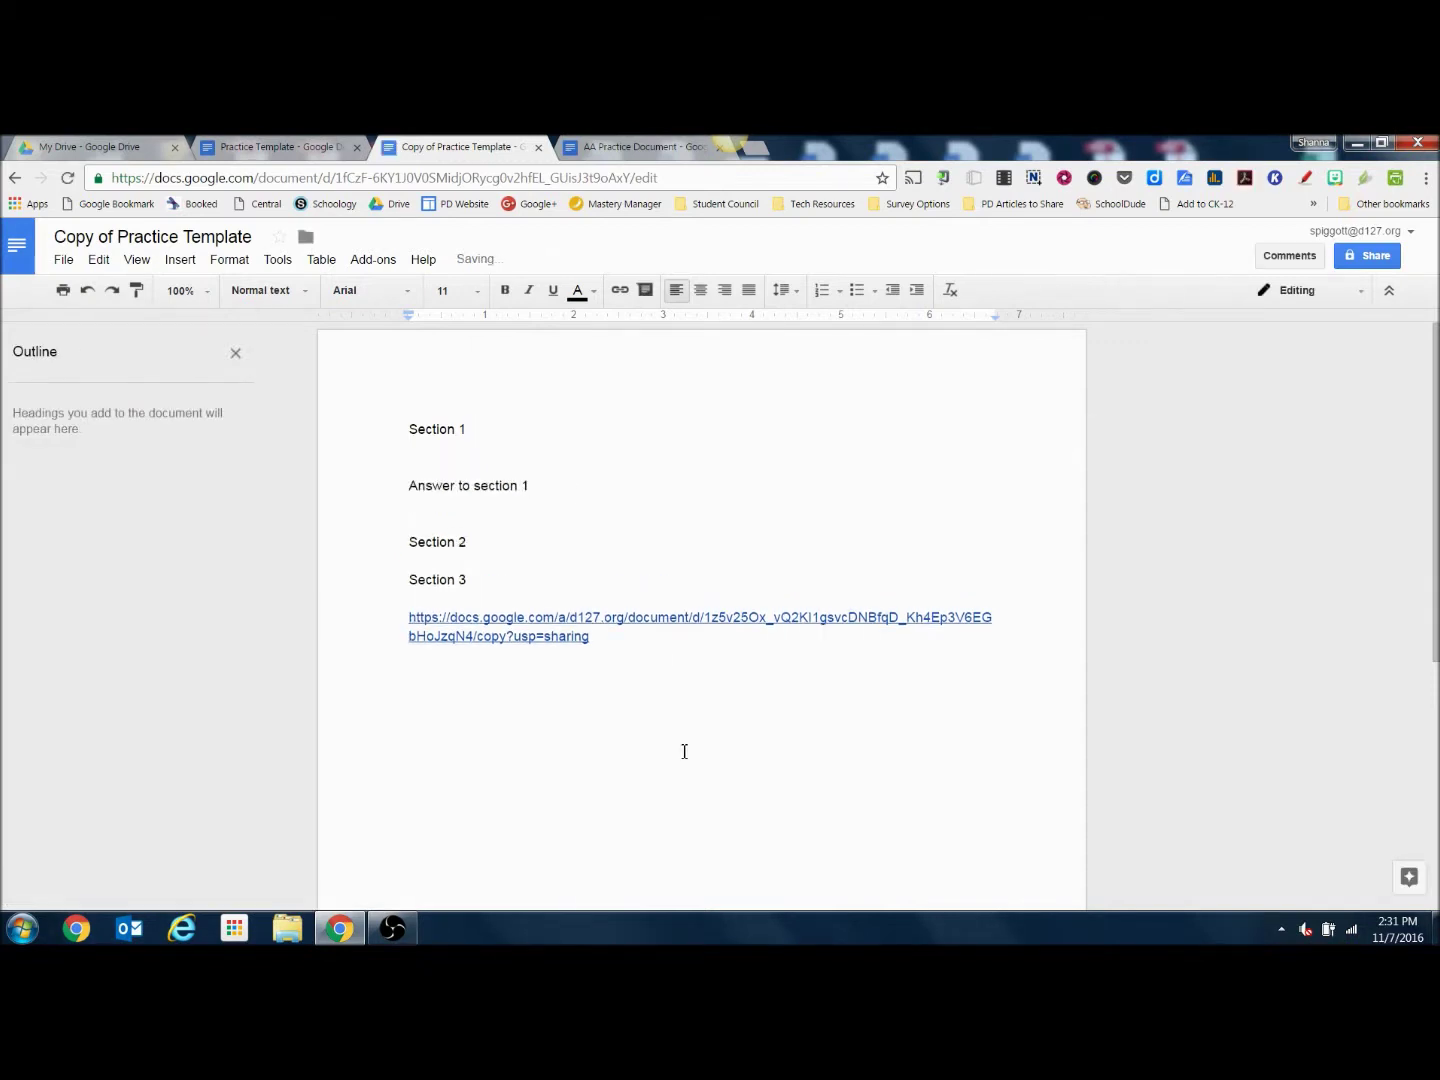
Compare the content of the original Practice Template with the edited copy
key("ctrl+a")
left_click(280, 147)
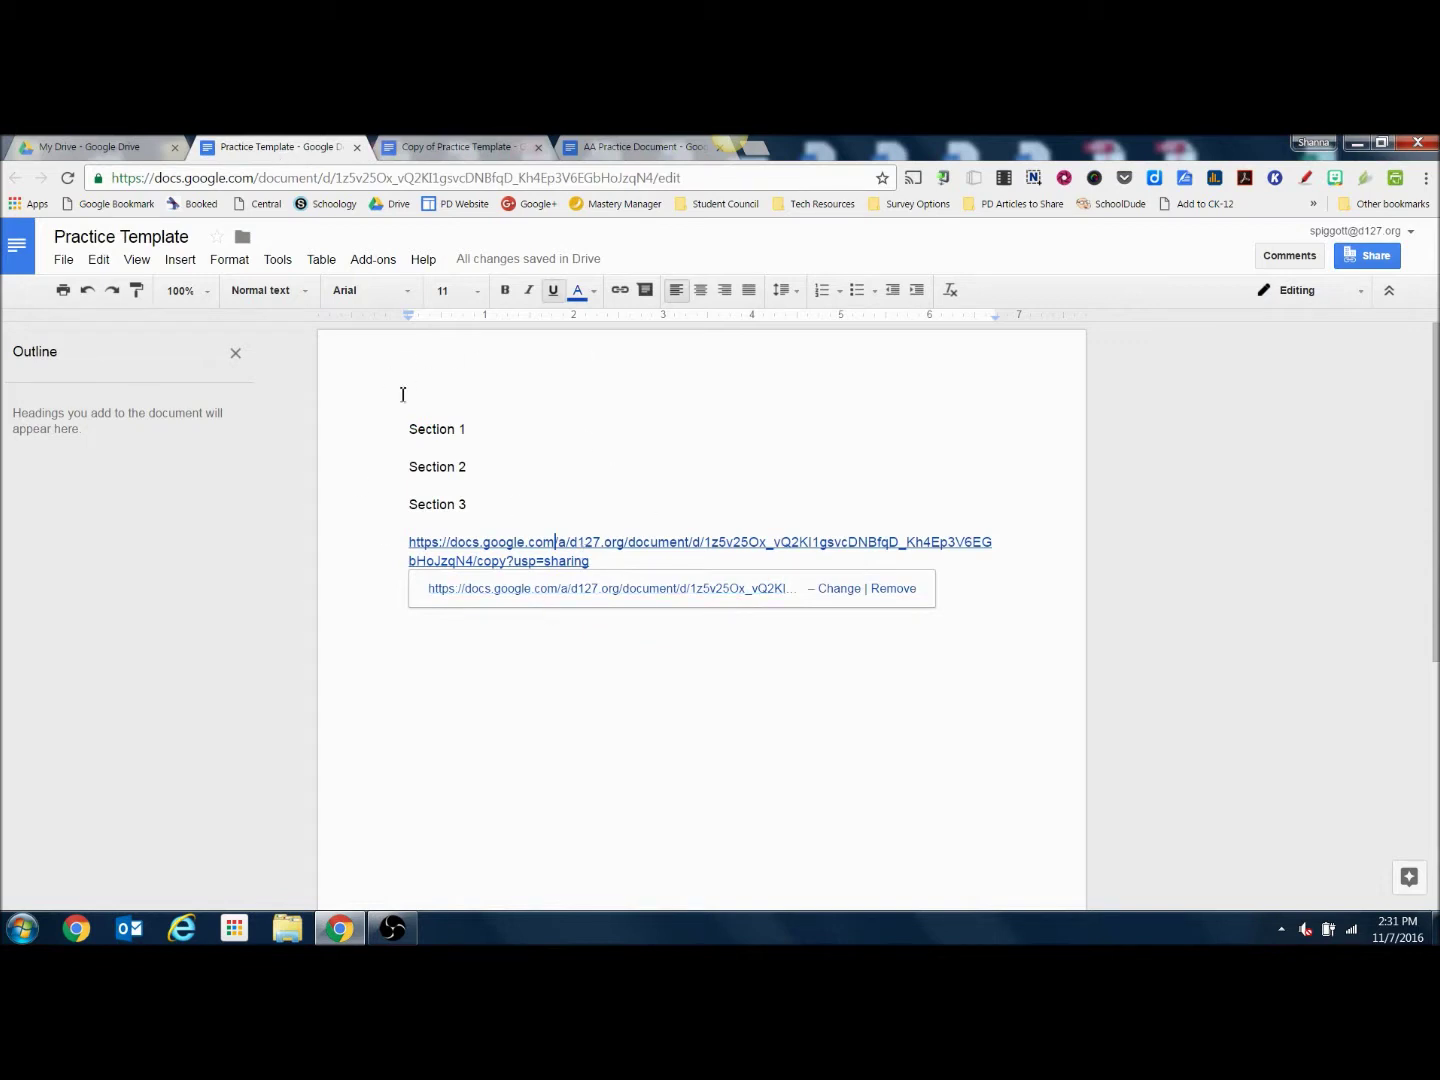
left_click(424, 143)
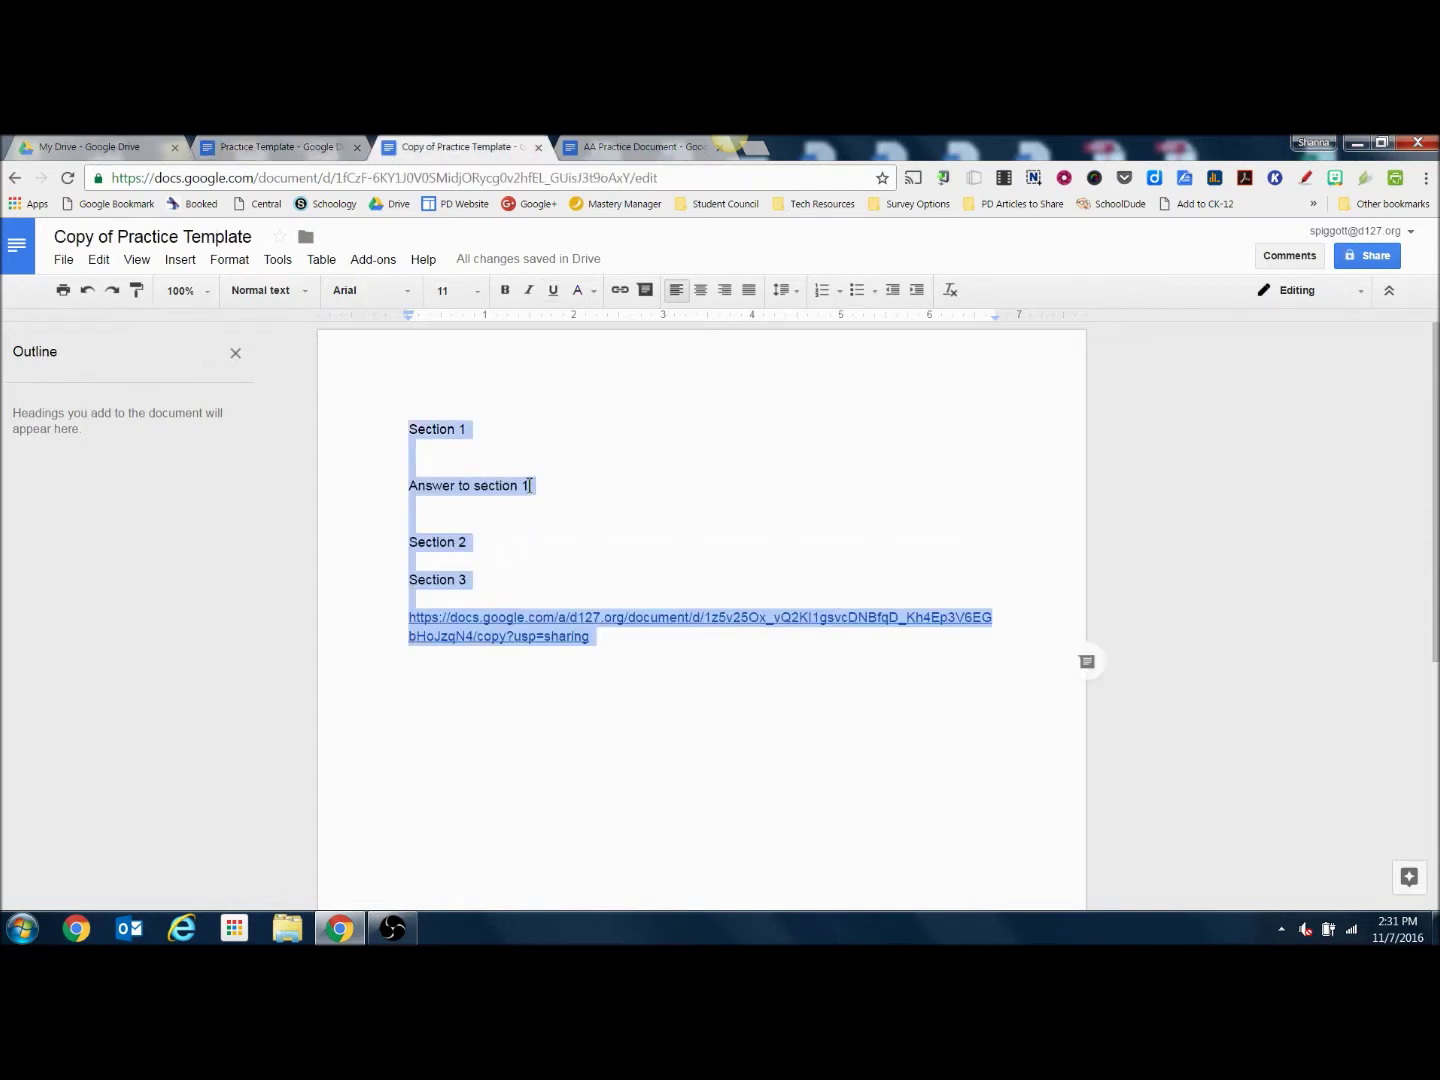
left_click(588, 746)
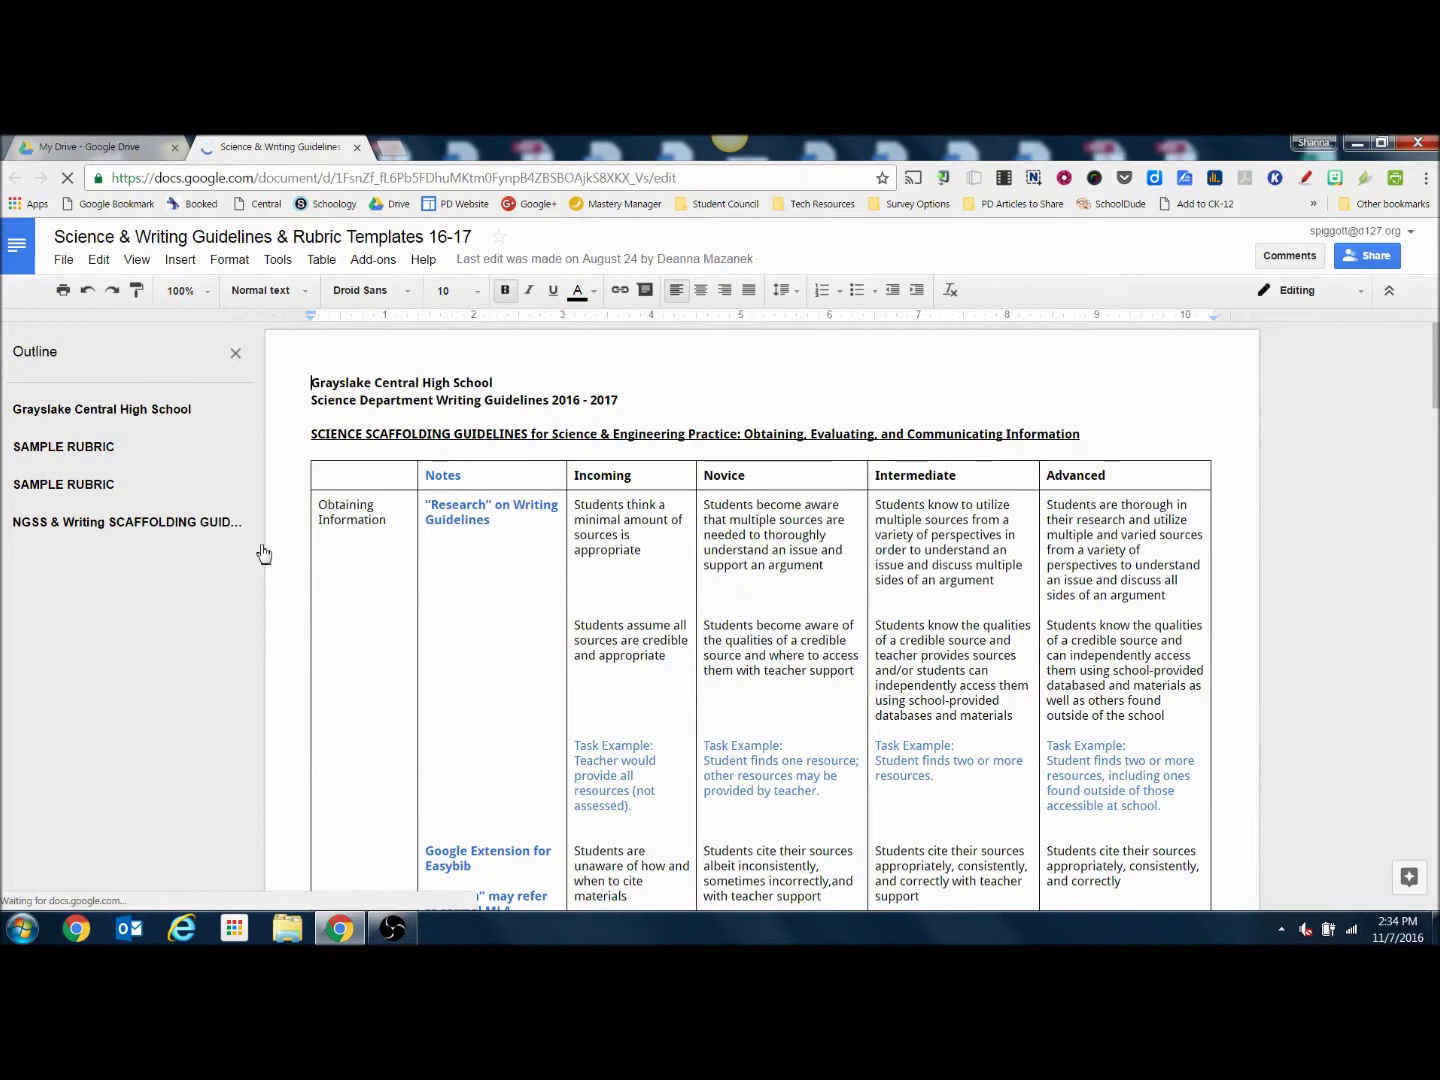
Close the outline of the Science & Writing Guidelines document and examine the April 14, 1:43 PM version in its revision history
left_click(237, 355)
left_click(62, 259)
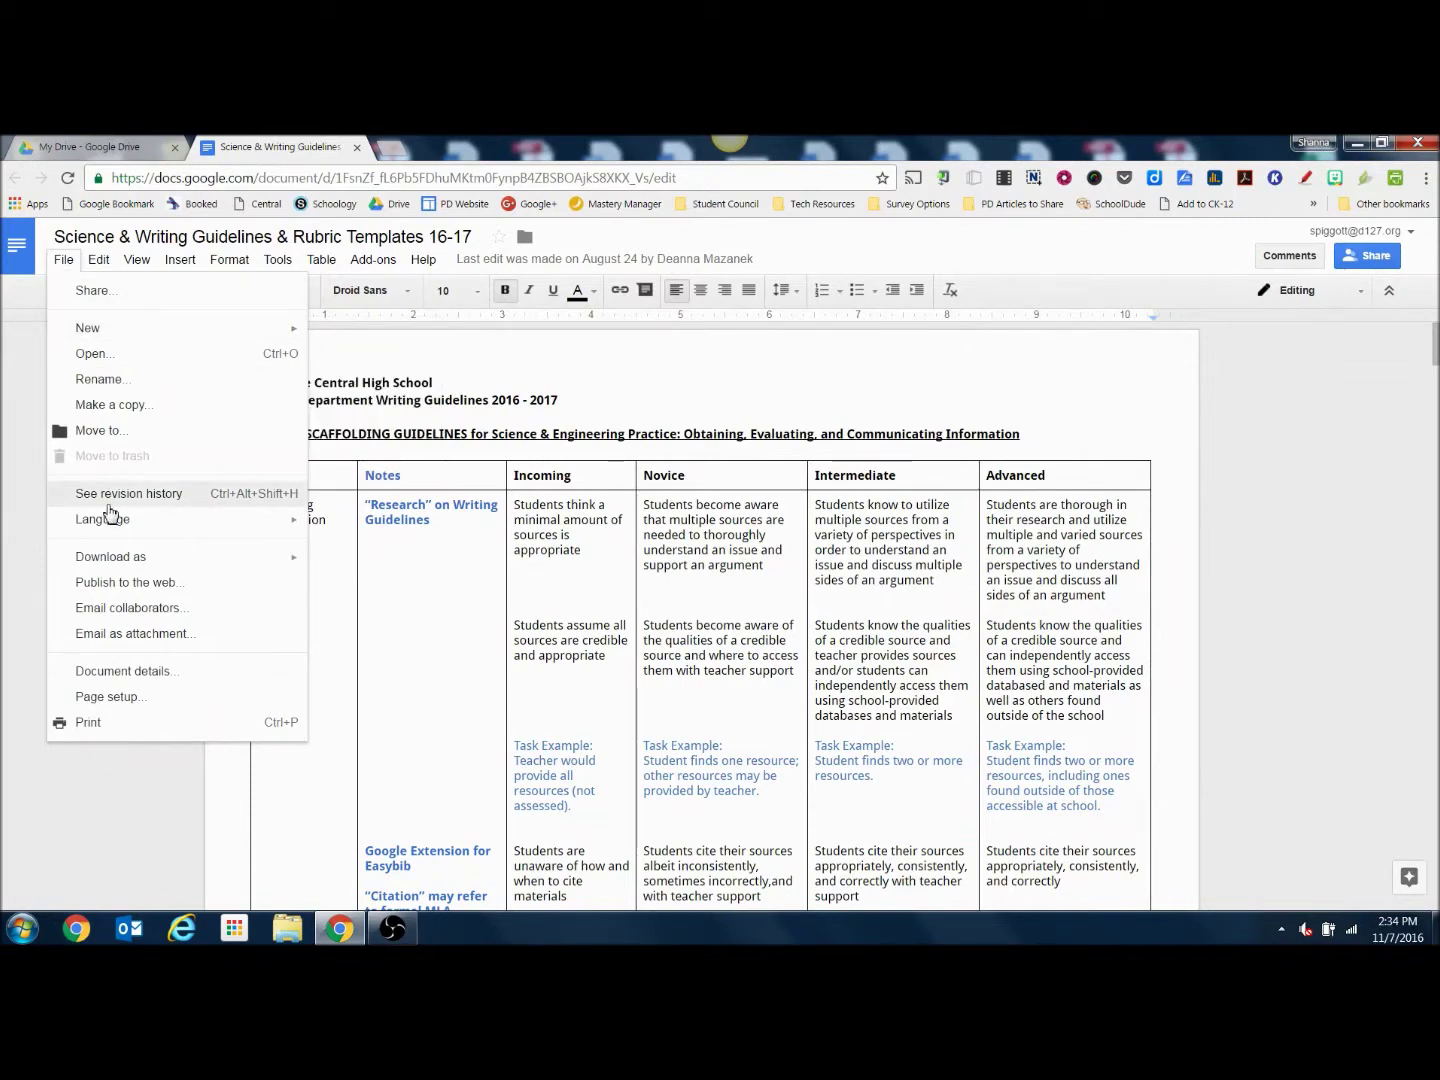
left_click(108, 500)
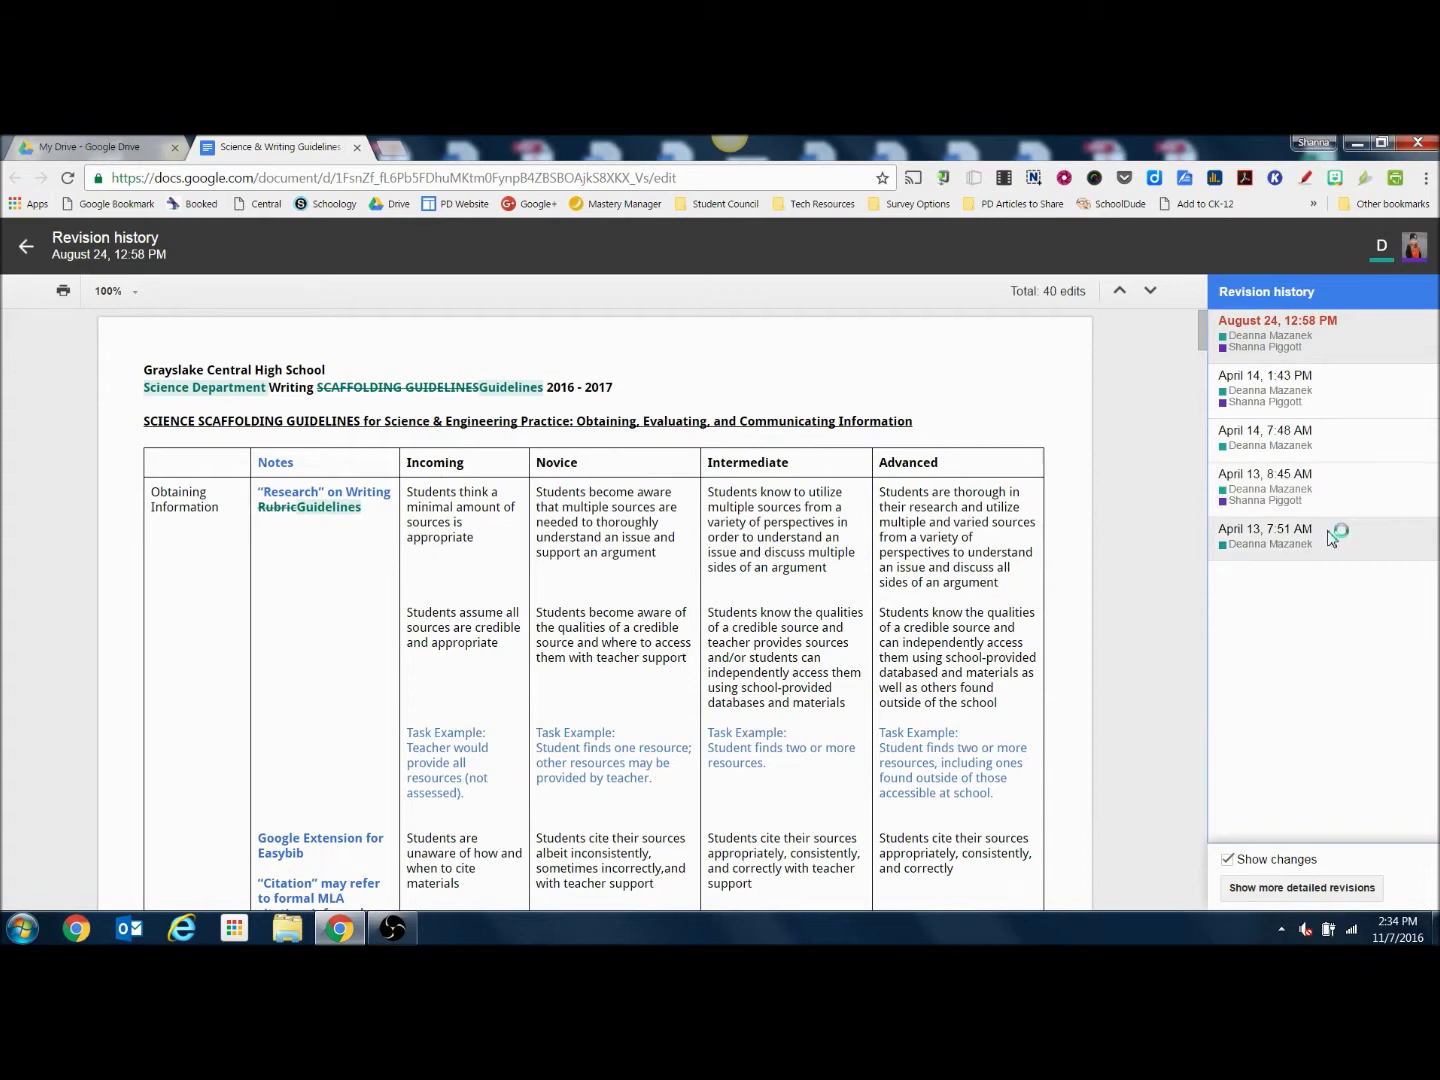
left_click(1342, 394)
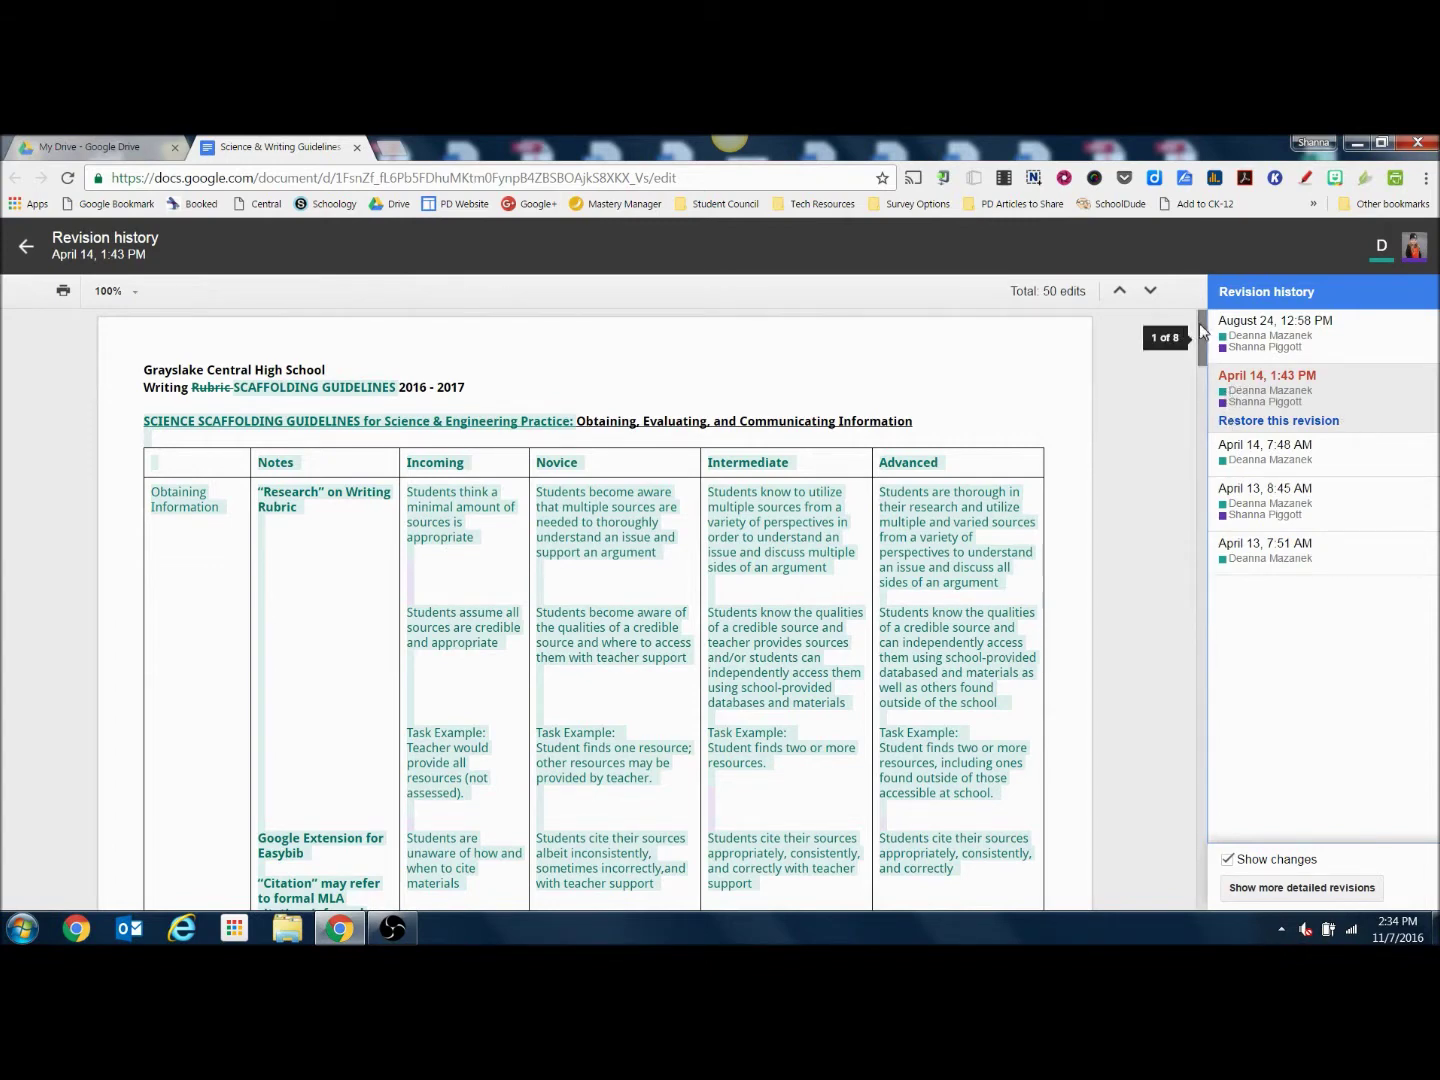
left_click_drag(1201, 330, 1201, 446)
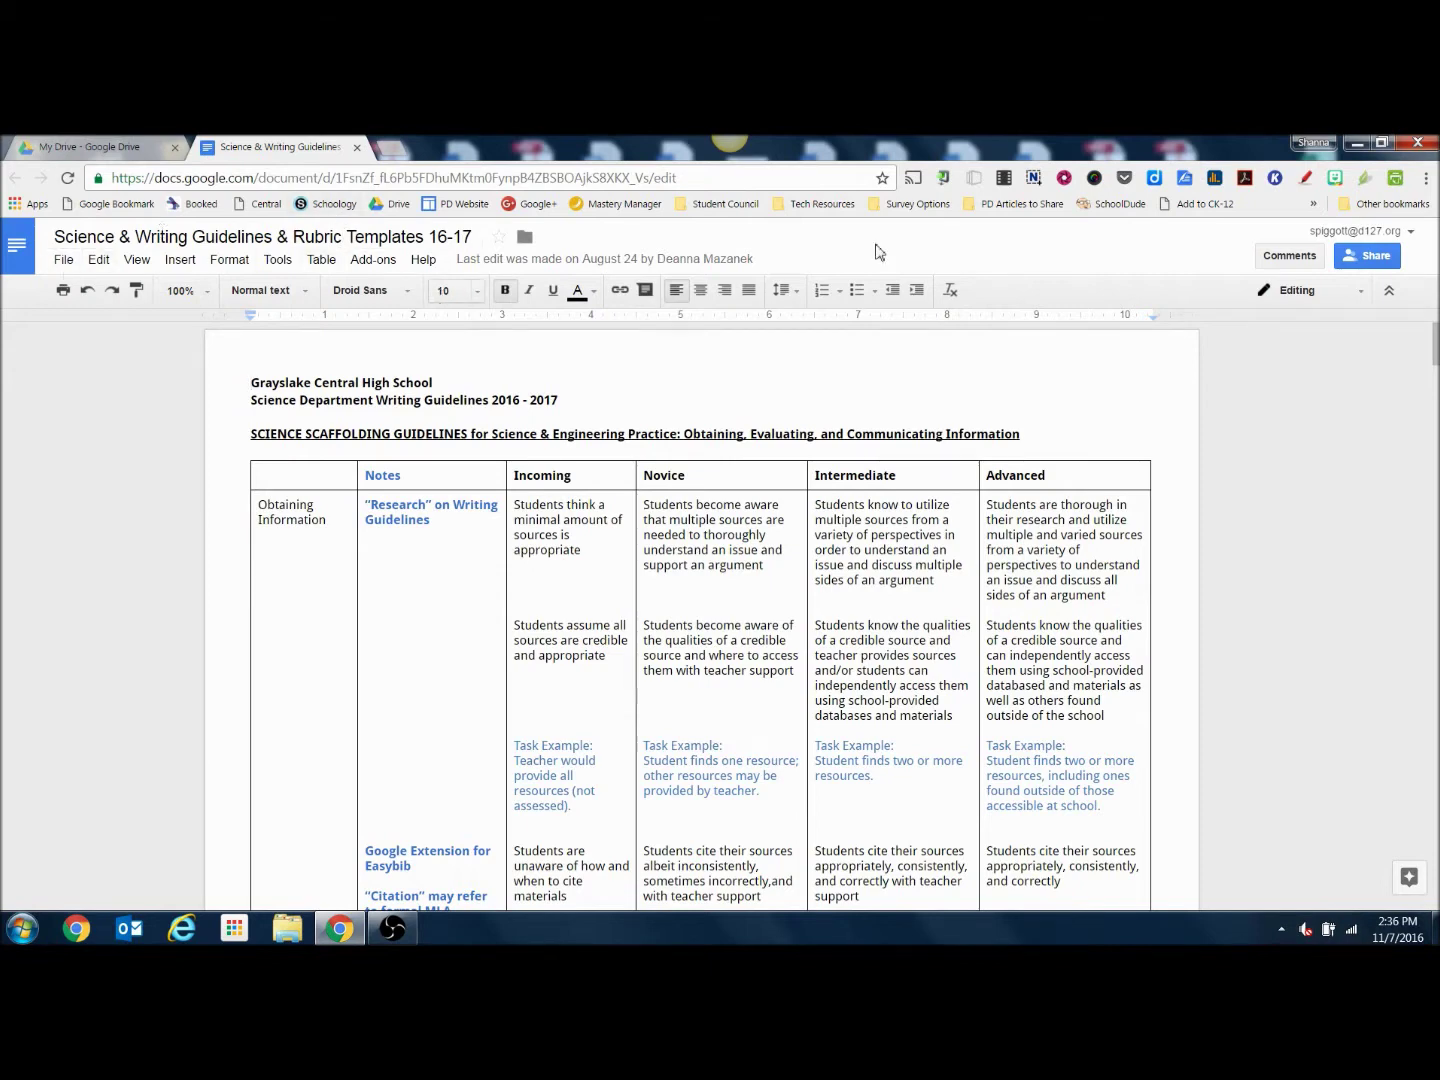
Add the comment "Is this the wording we want to use" to the first Advanced paragraph in the Obtaining Information row
left_click(1284, 262)
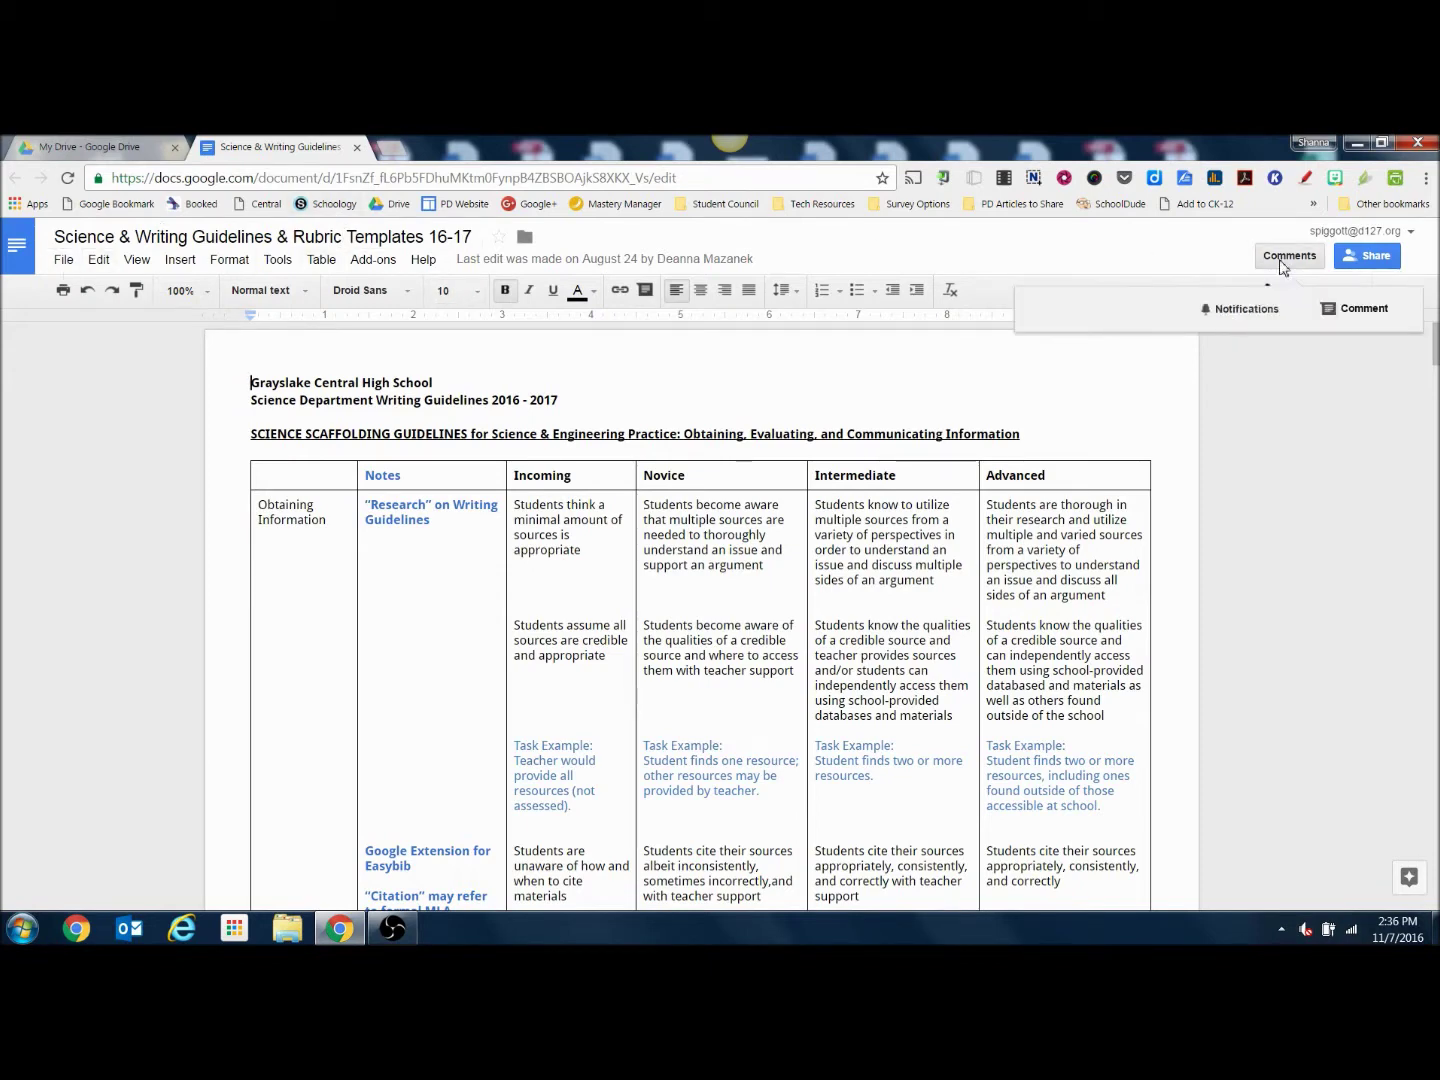
left_click(1101, 590)
left_click_drag(1101, 588, 992, 497)
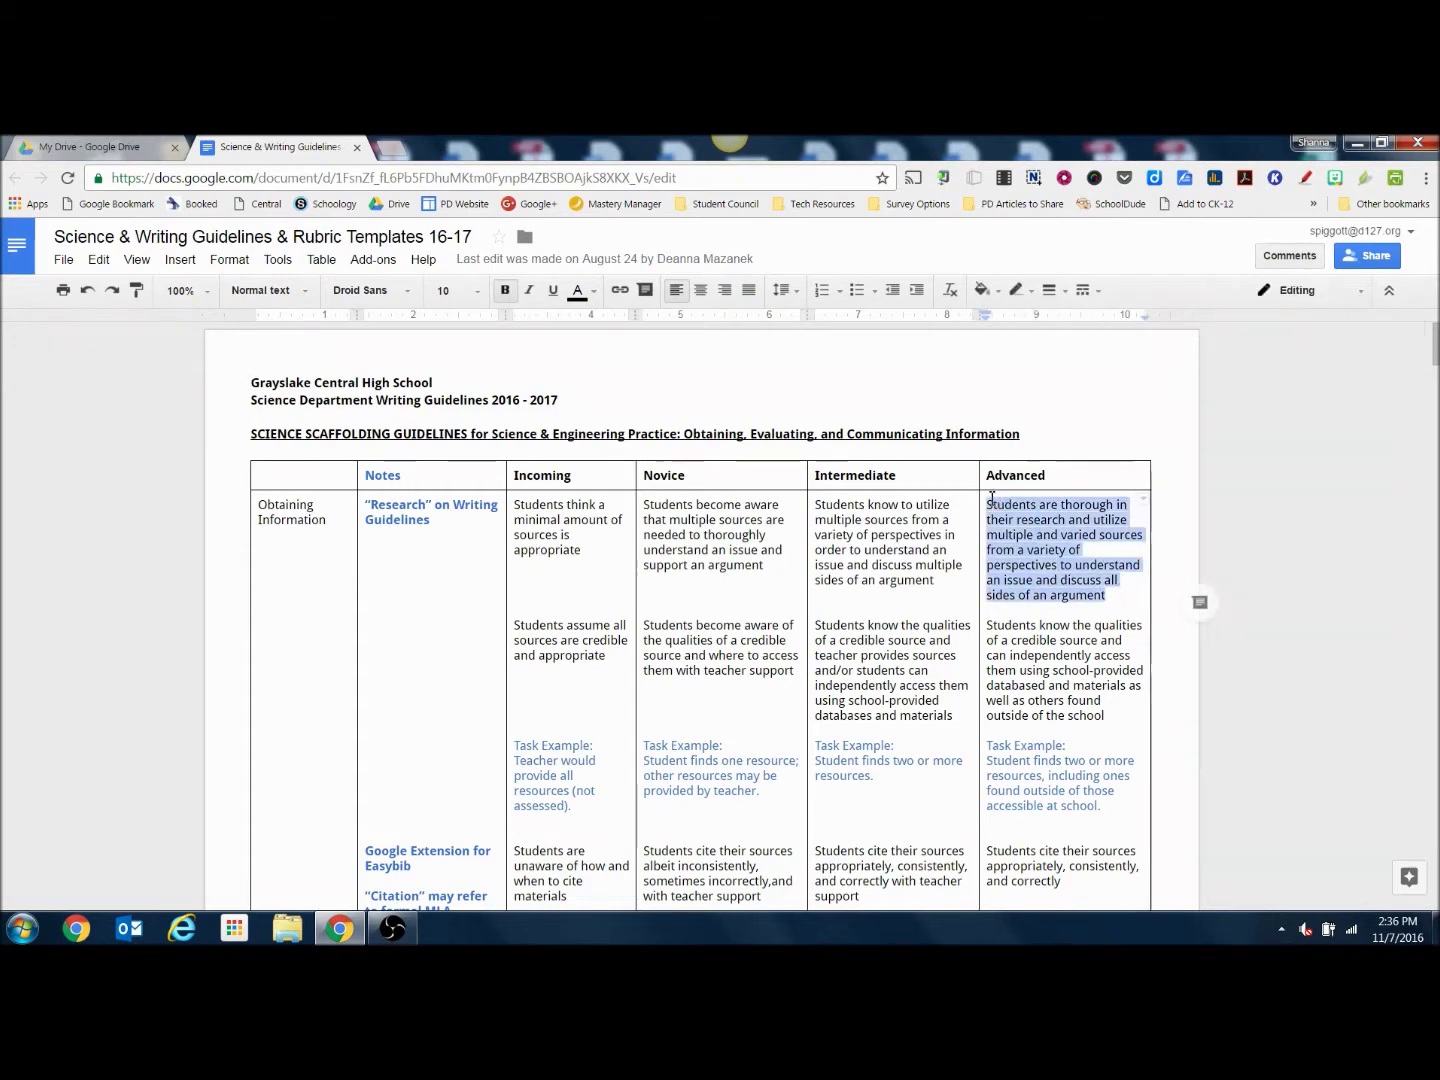
left_click(1277, 262)
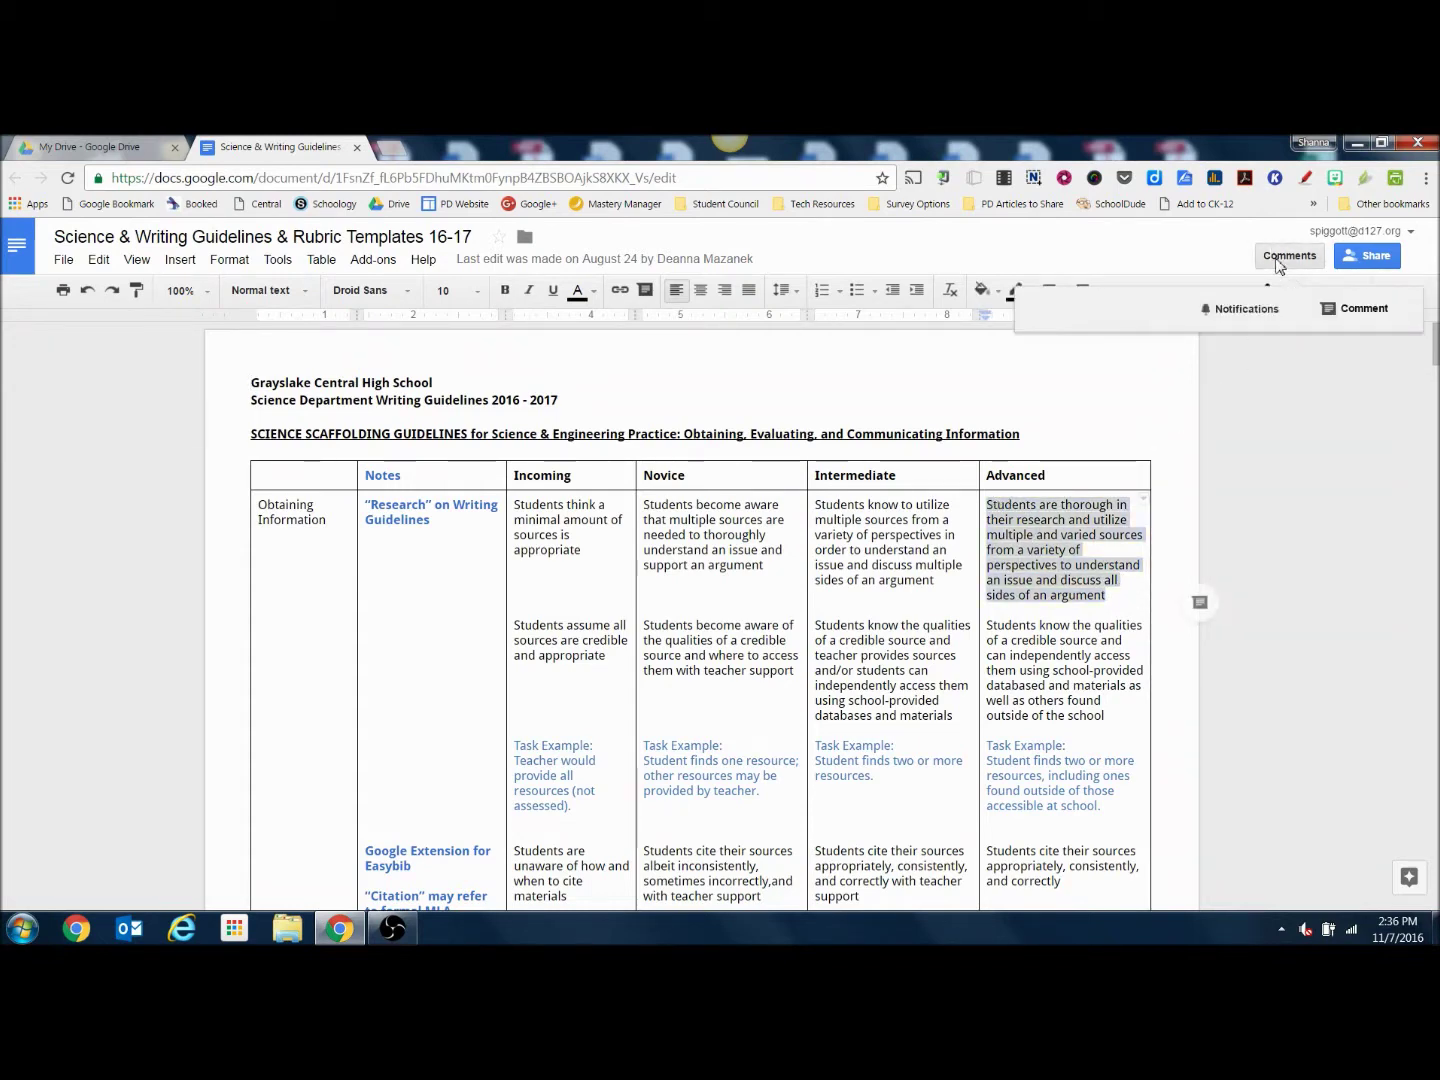
left_click(1355, 309)
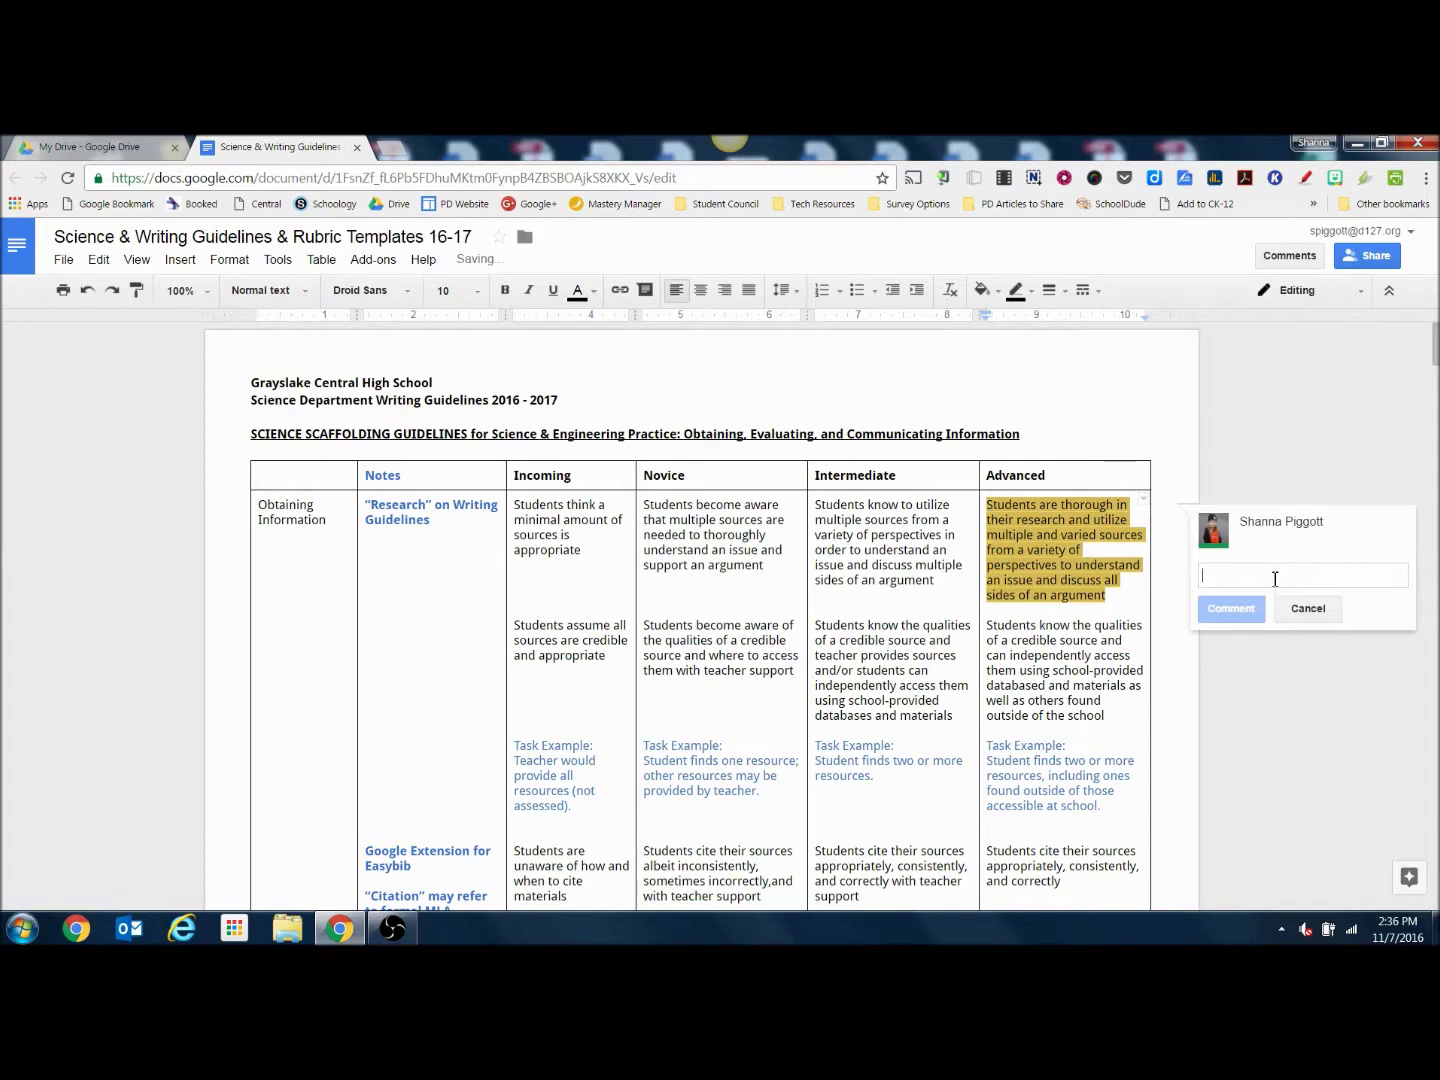
type("Is this the wording we want to use")
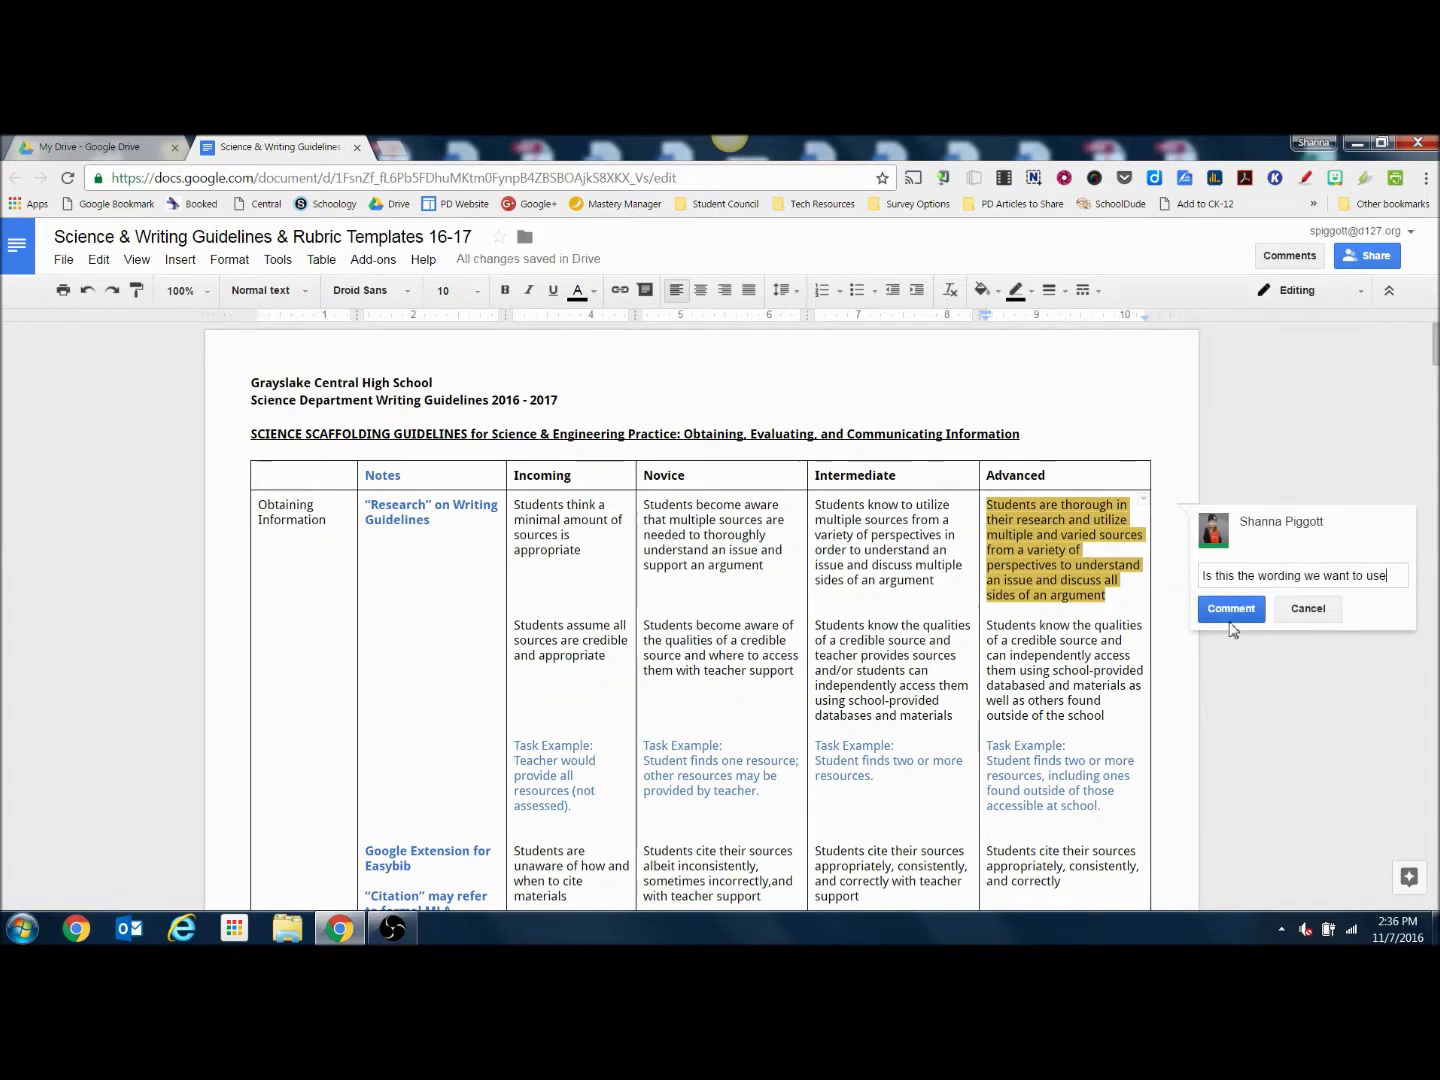
left_click(1230, 617)
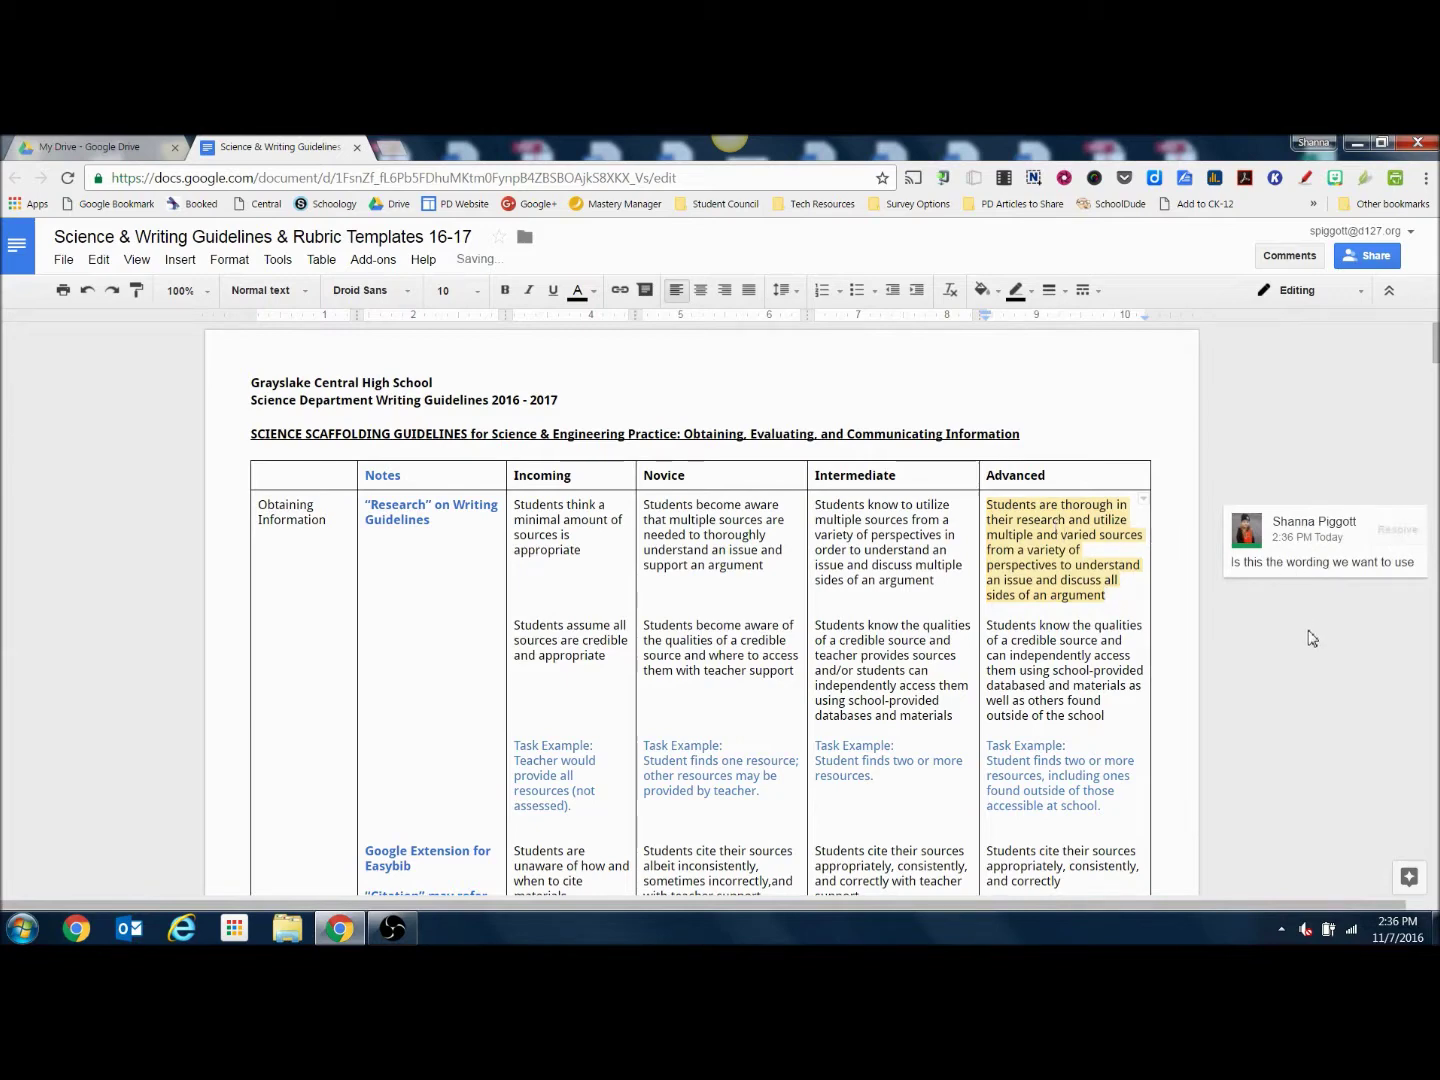
Resolve the comment on the Advanced paragraph and review the document's comment history
left_click(1328, 528)
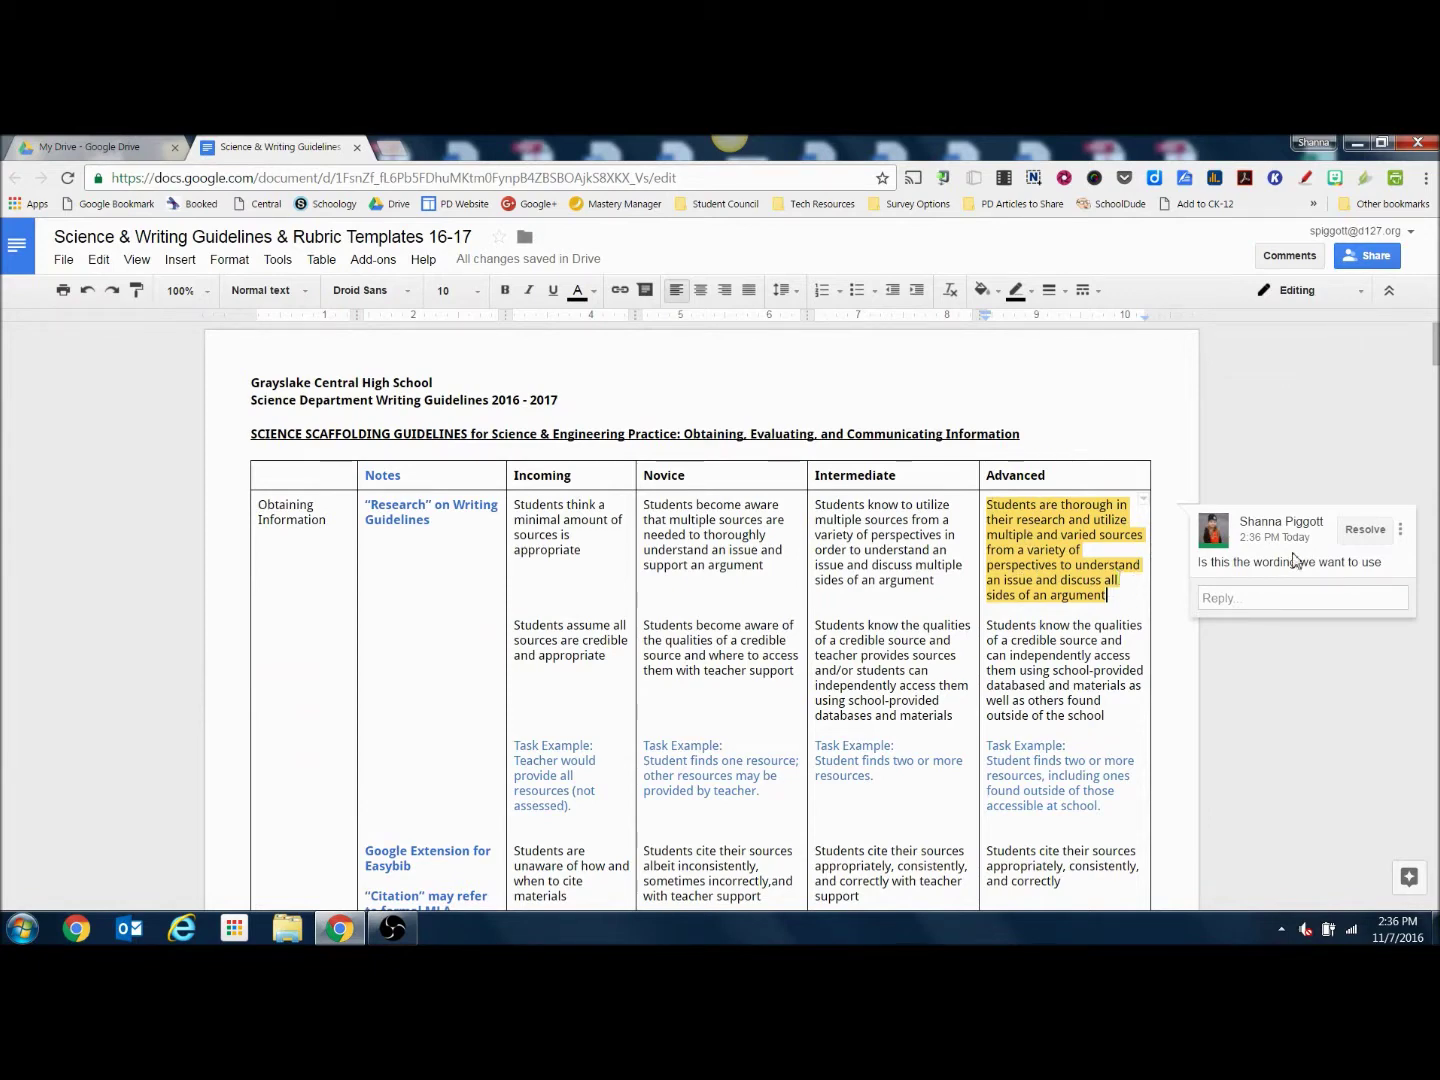
left_click(1366, 529)
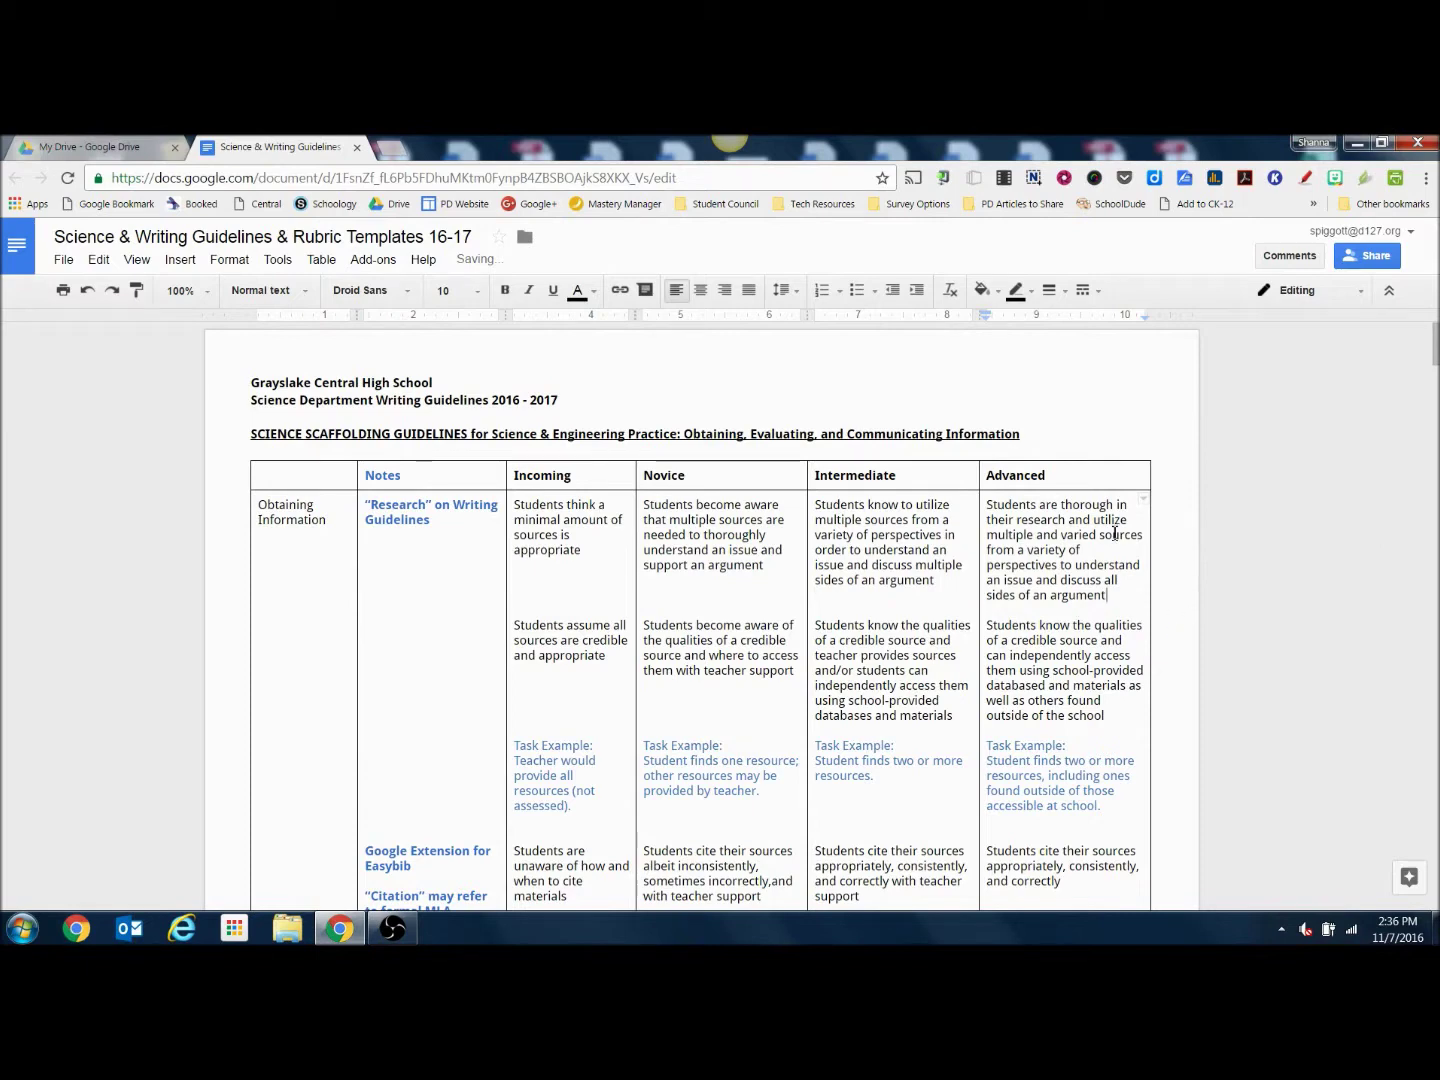
left_click(1303, 258)
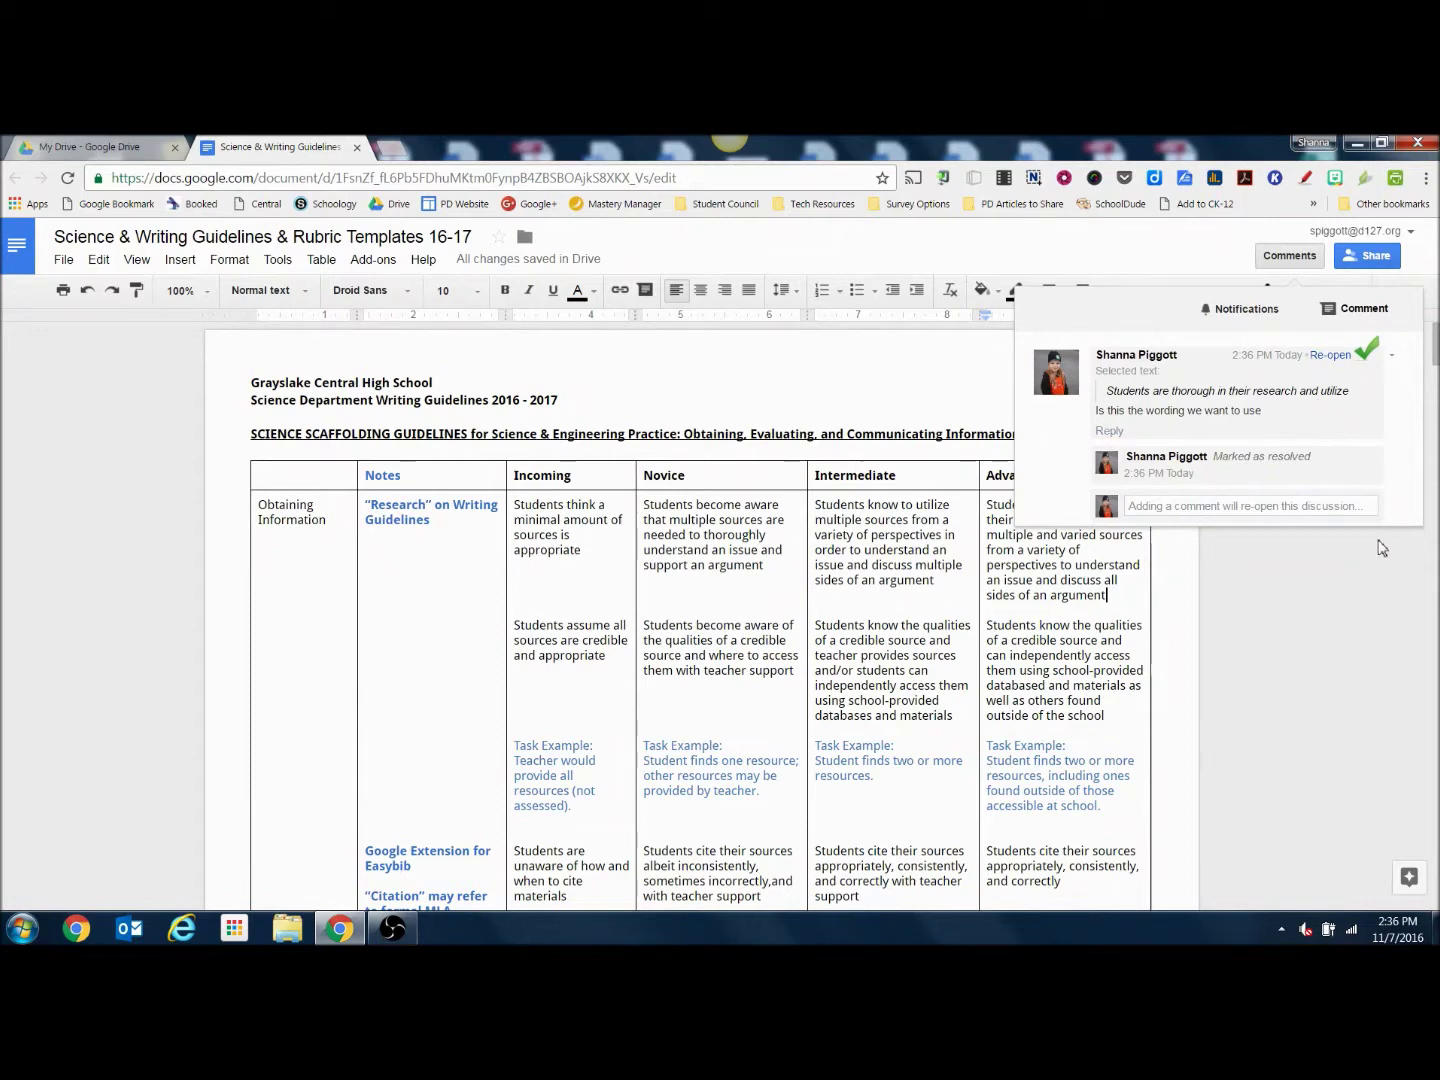
left_click(1266, 696)
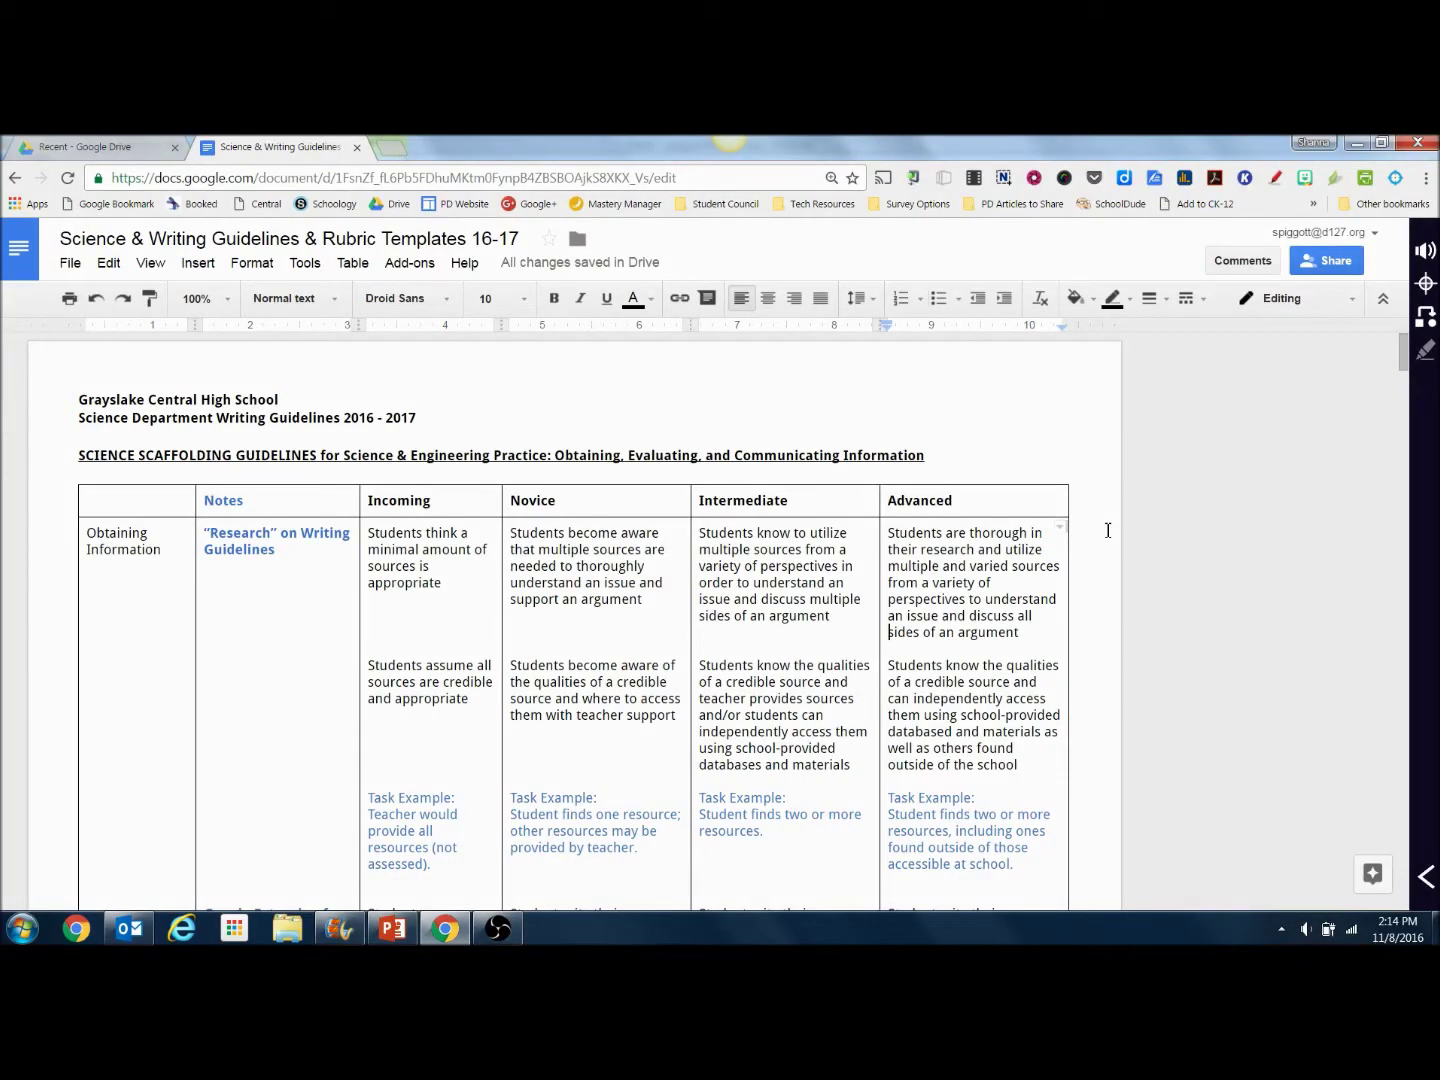
Switch to Suggesting mode and suggest replacing "sides" with "aspects" in the first Advanced paragraph of the Obtaining Information row
left_click(1342, 300)
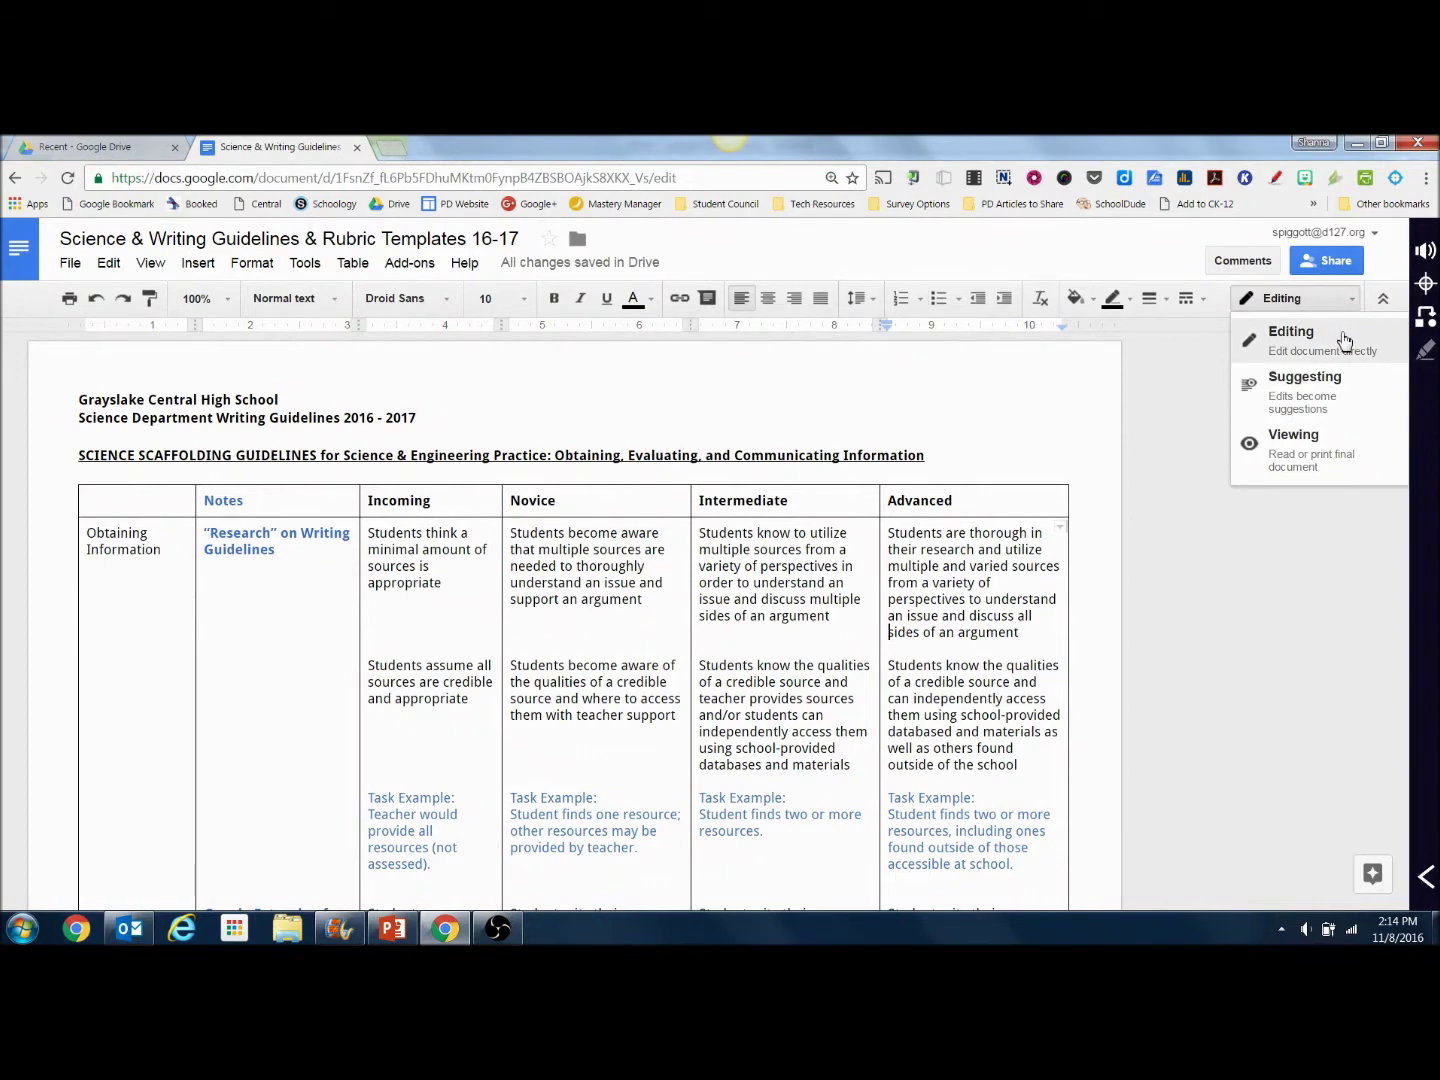
left_click(1347, 395)
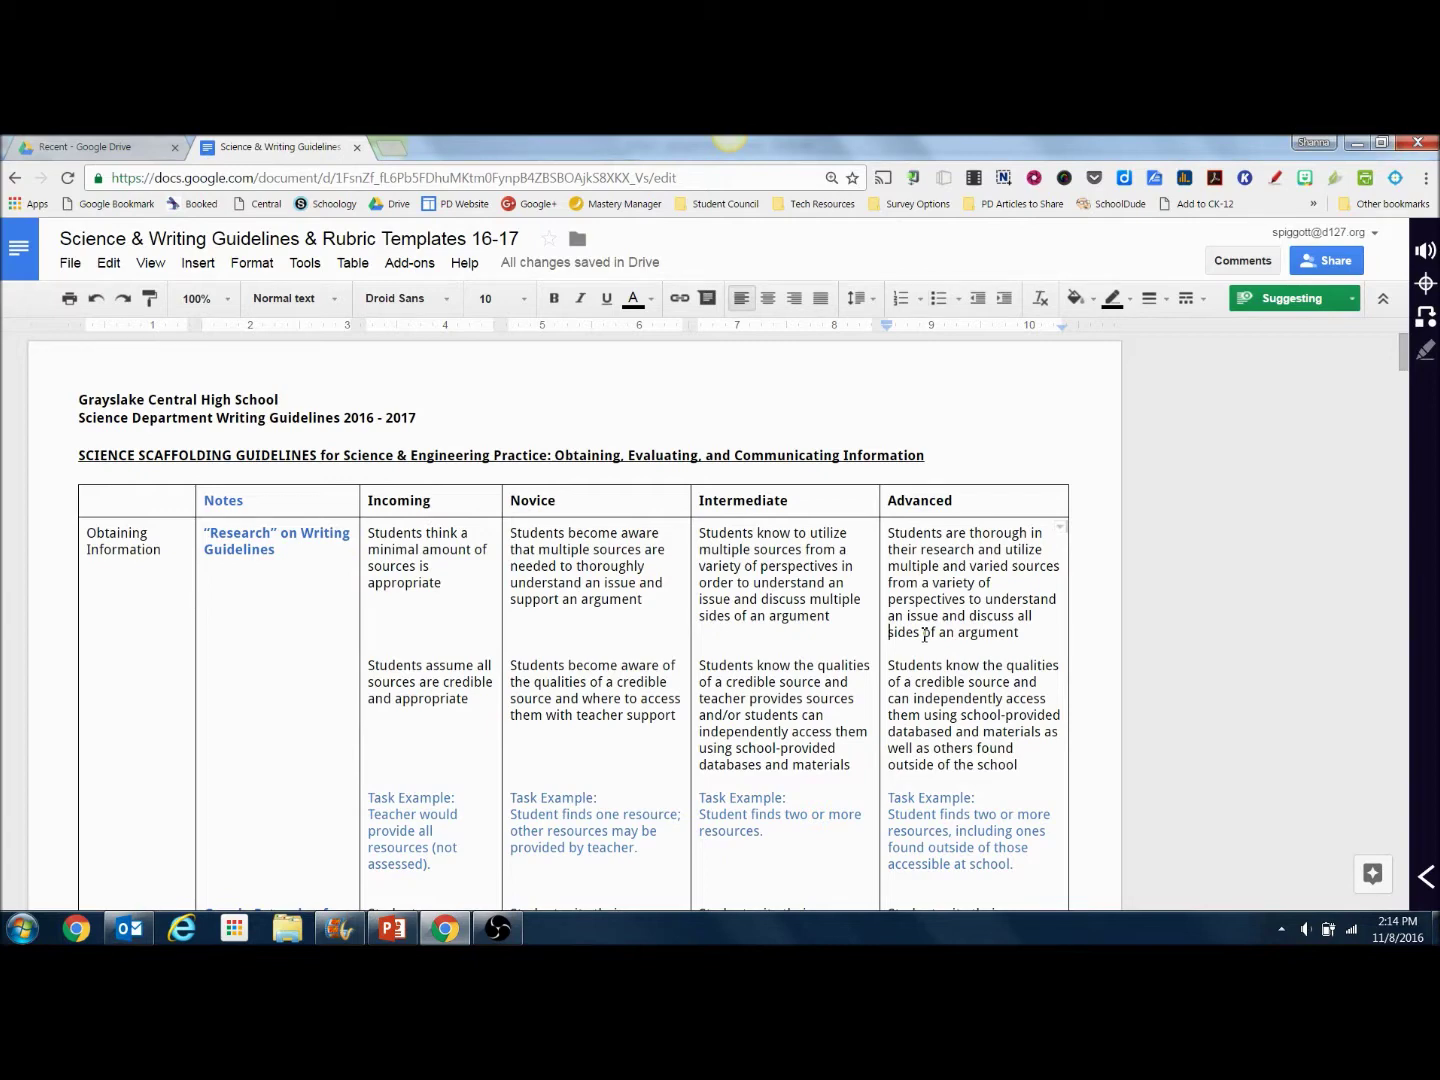
left_click_drag(922, 633, 889, 637)
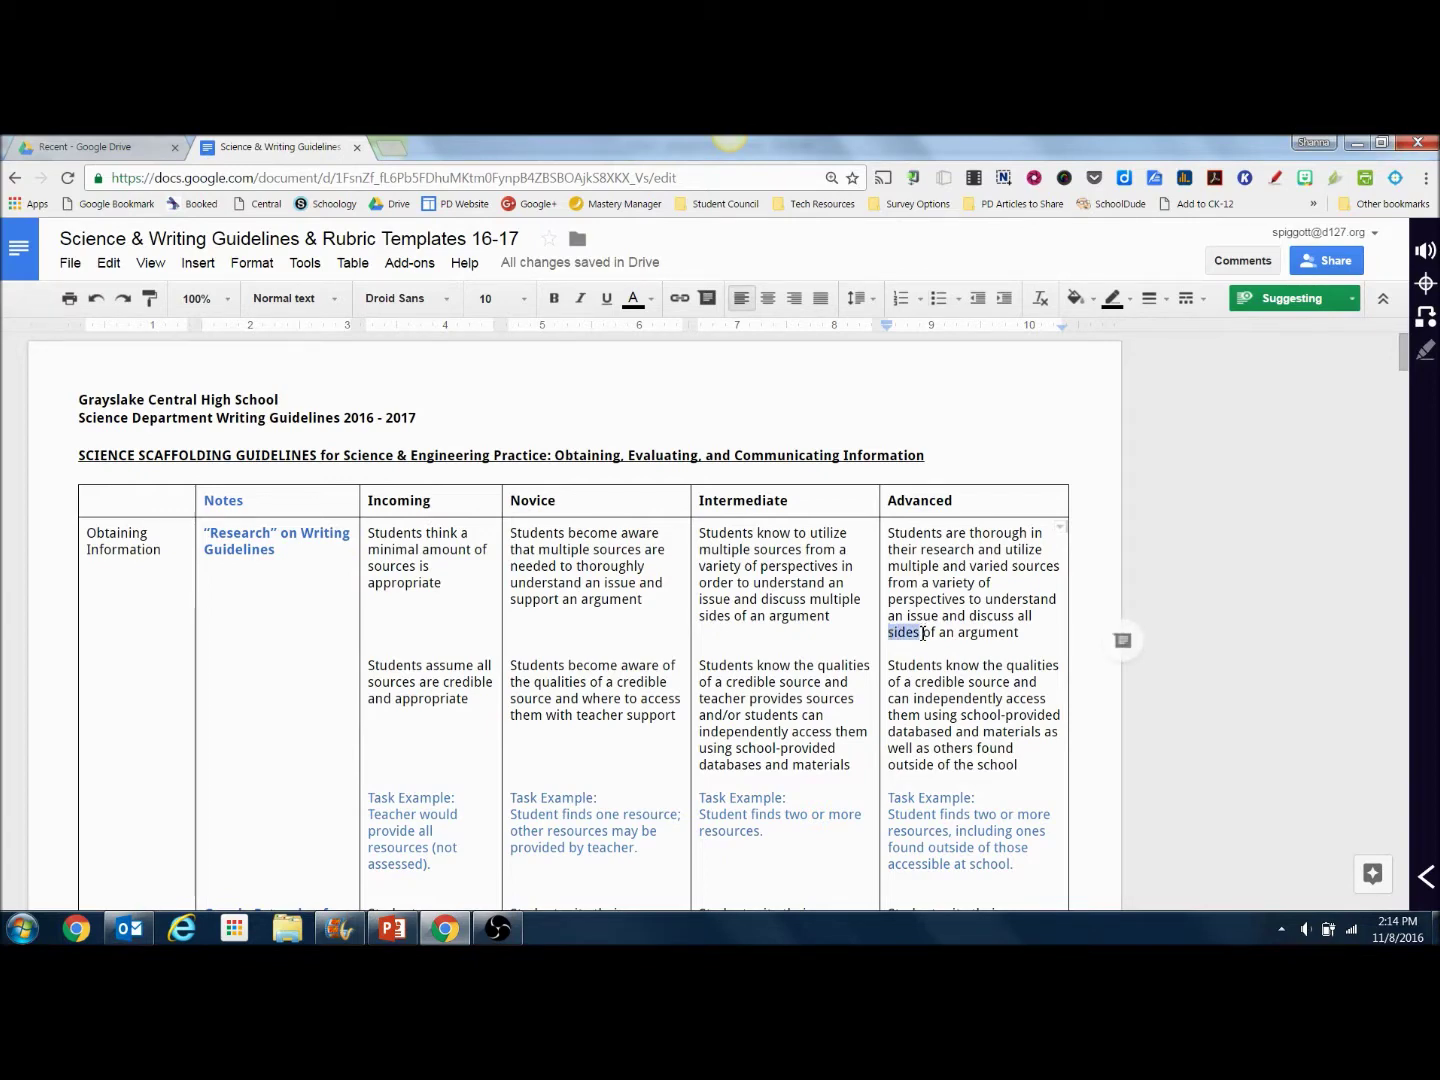
left_click_drag(922, 633, 890, 636)
type("aspect")
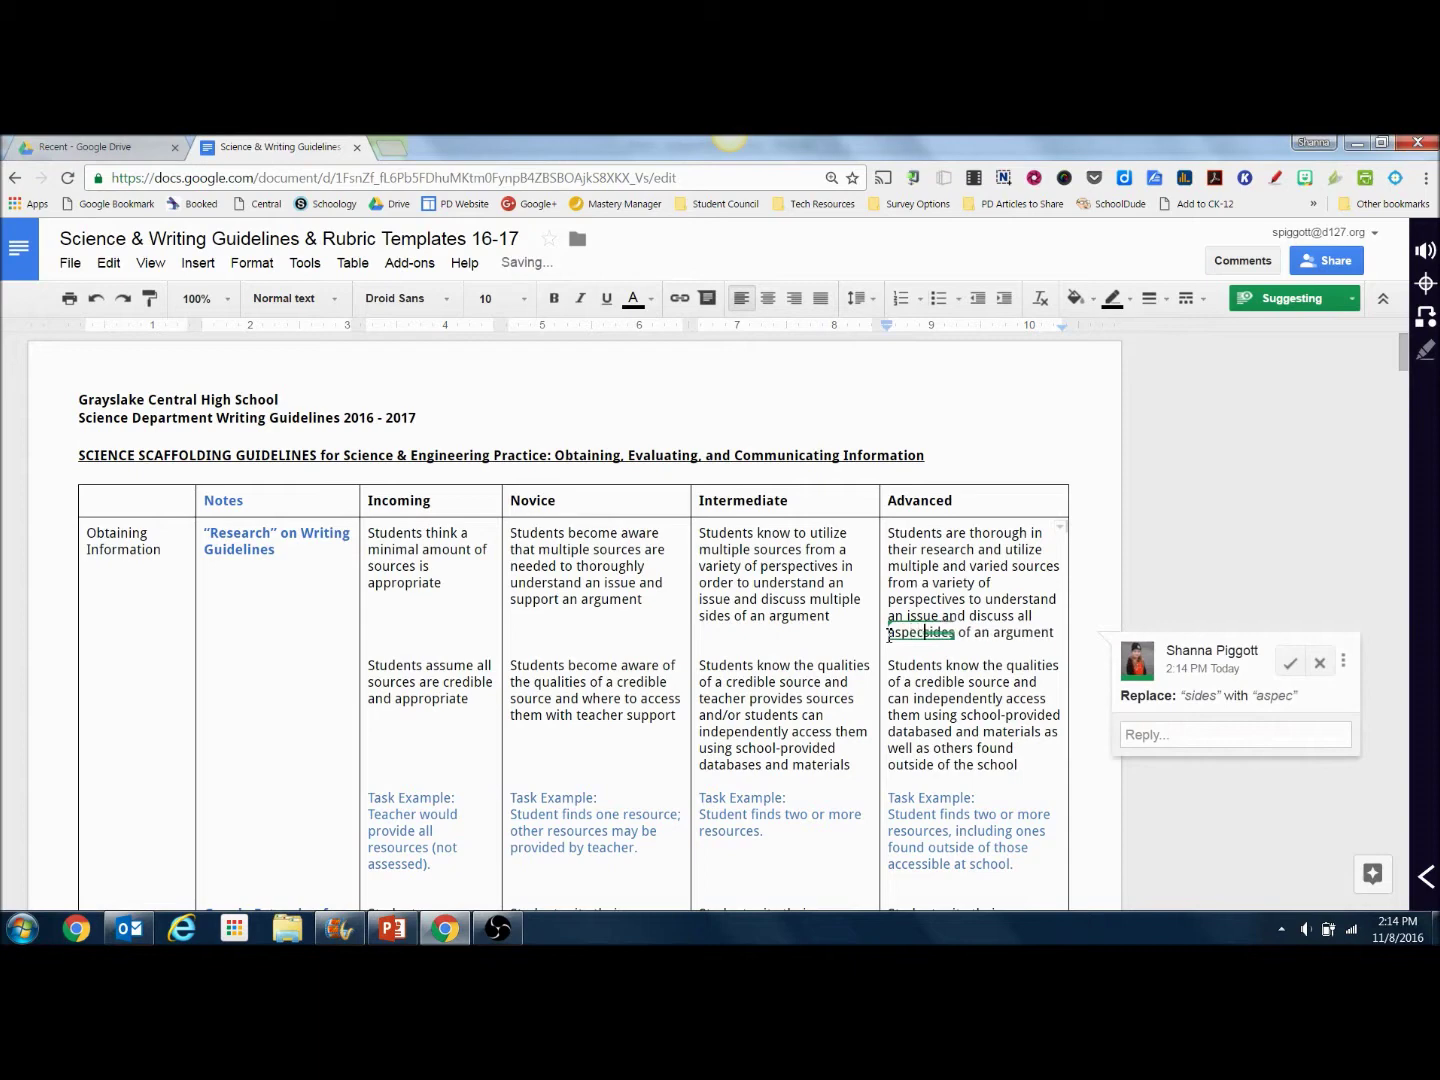
type("s")
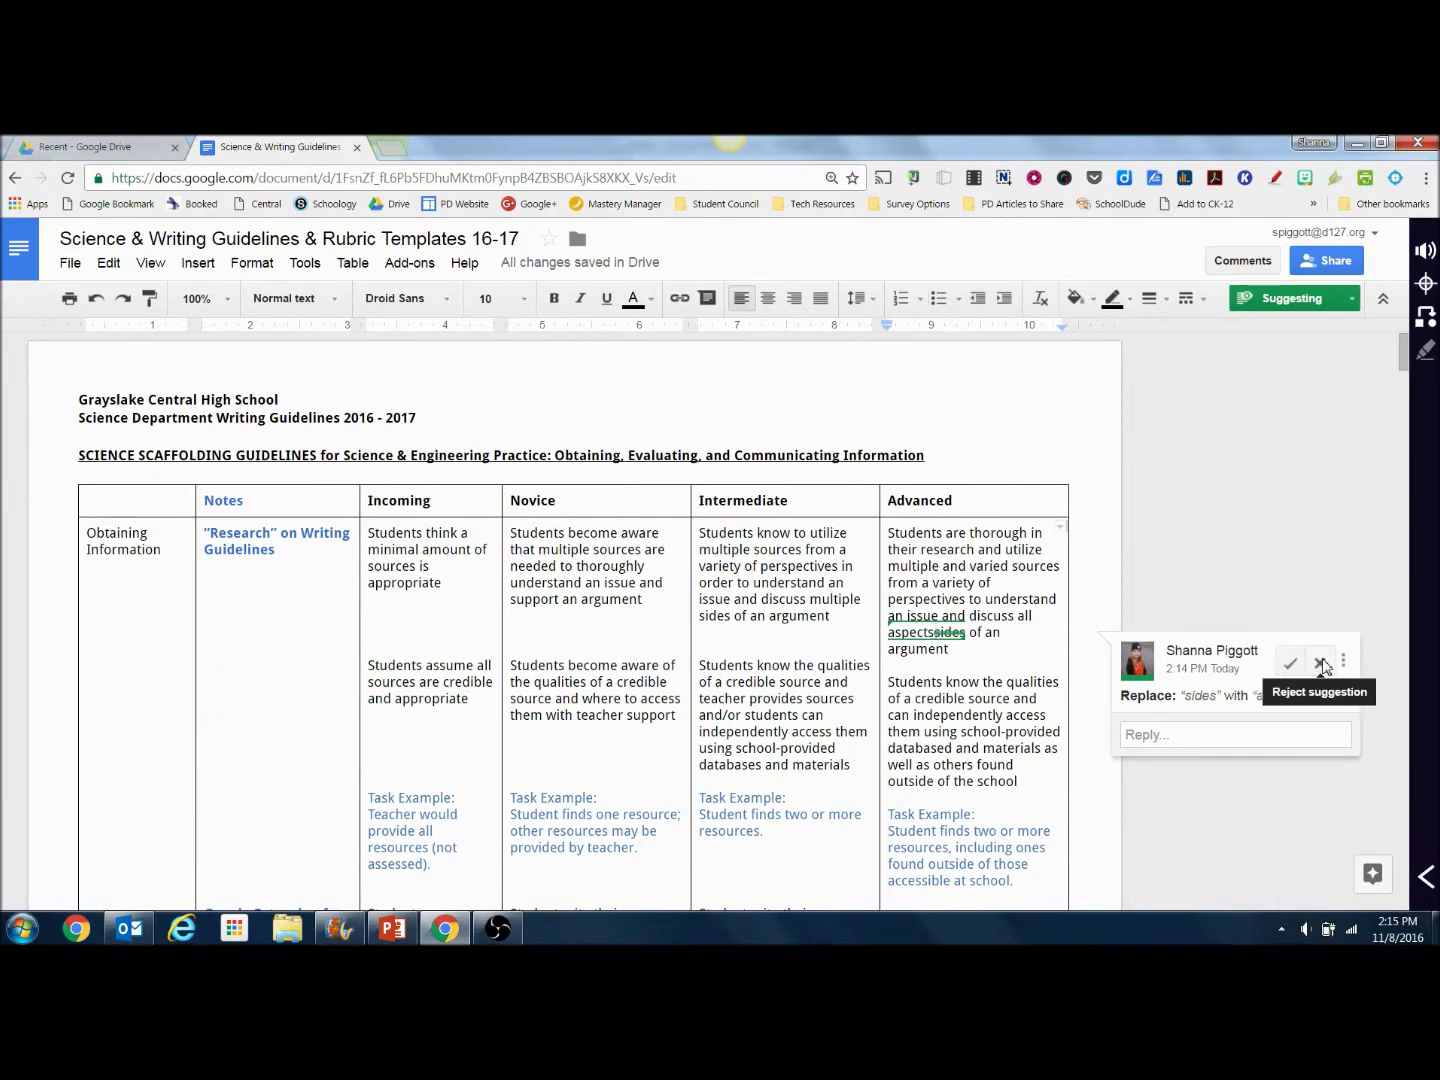
left_click(1068, 785)
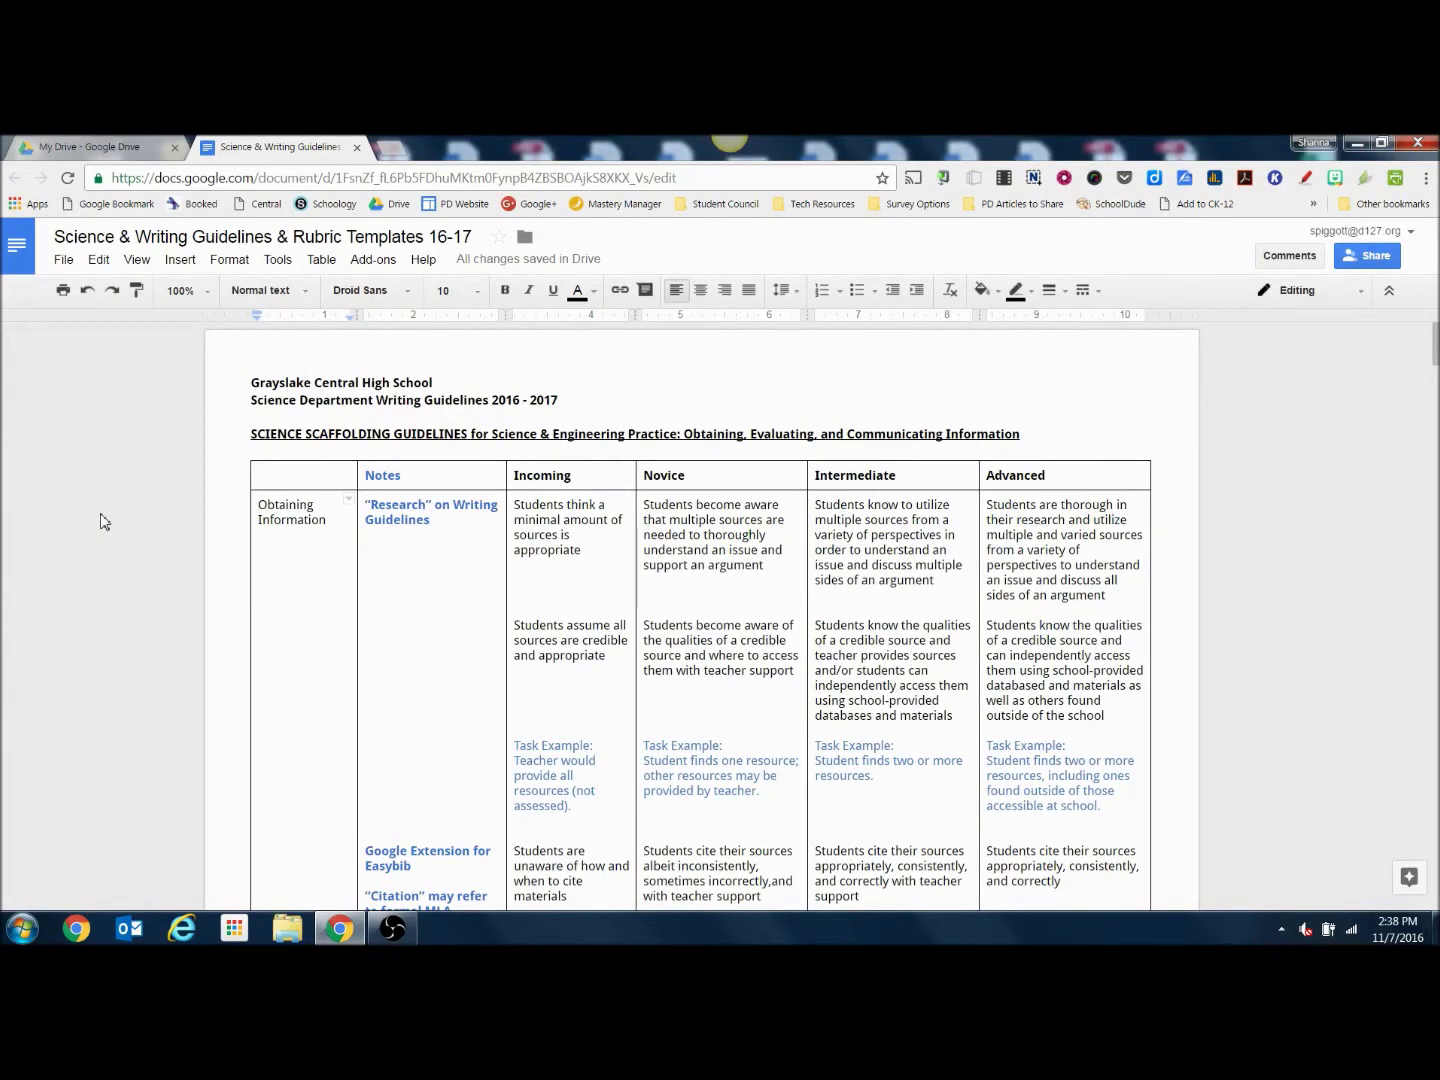
Show the document outline and use it to visit both SAMPLE RUBRIC sections and the NGSS & Writing SCAFFOLDING GUIDELINES section
left_click(278, 259)
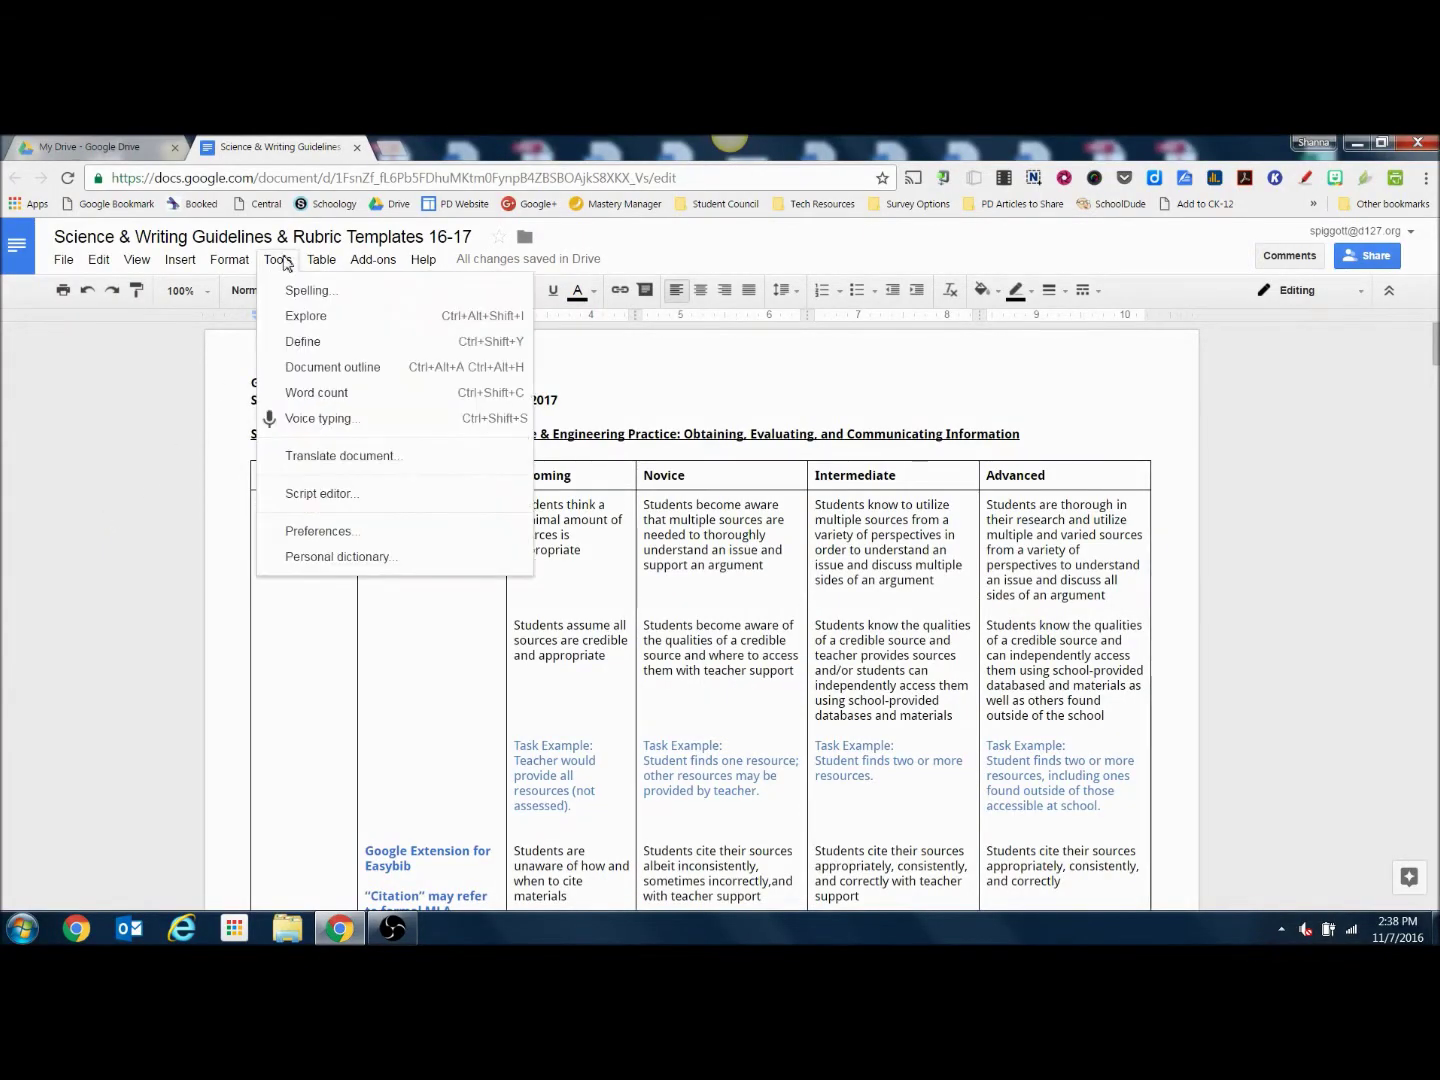
left_click(305, 367)
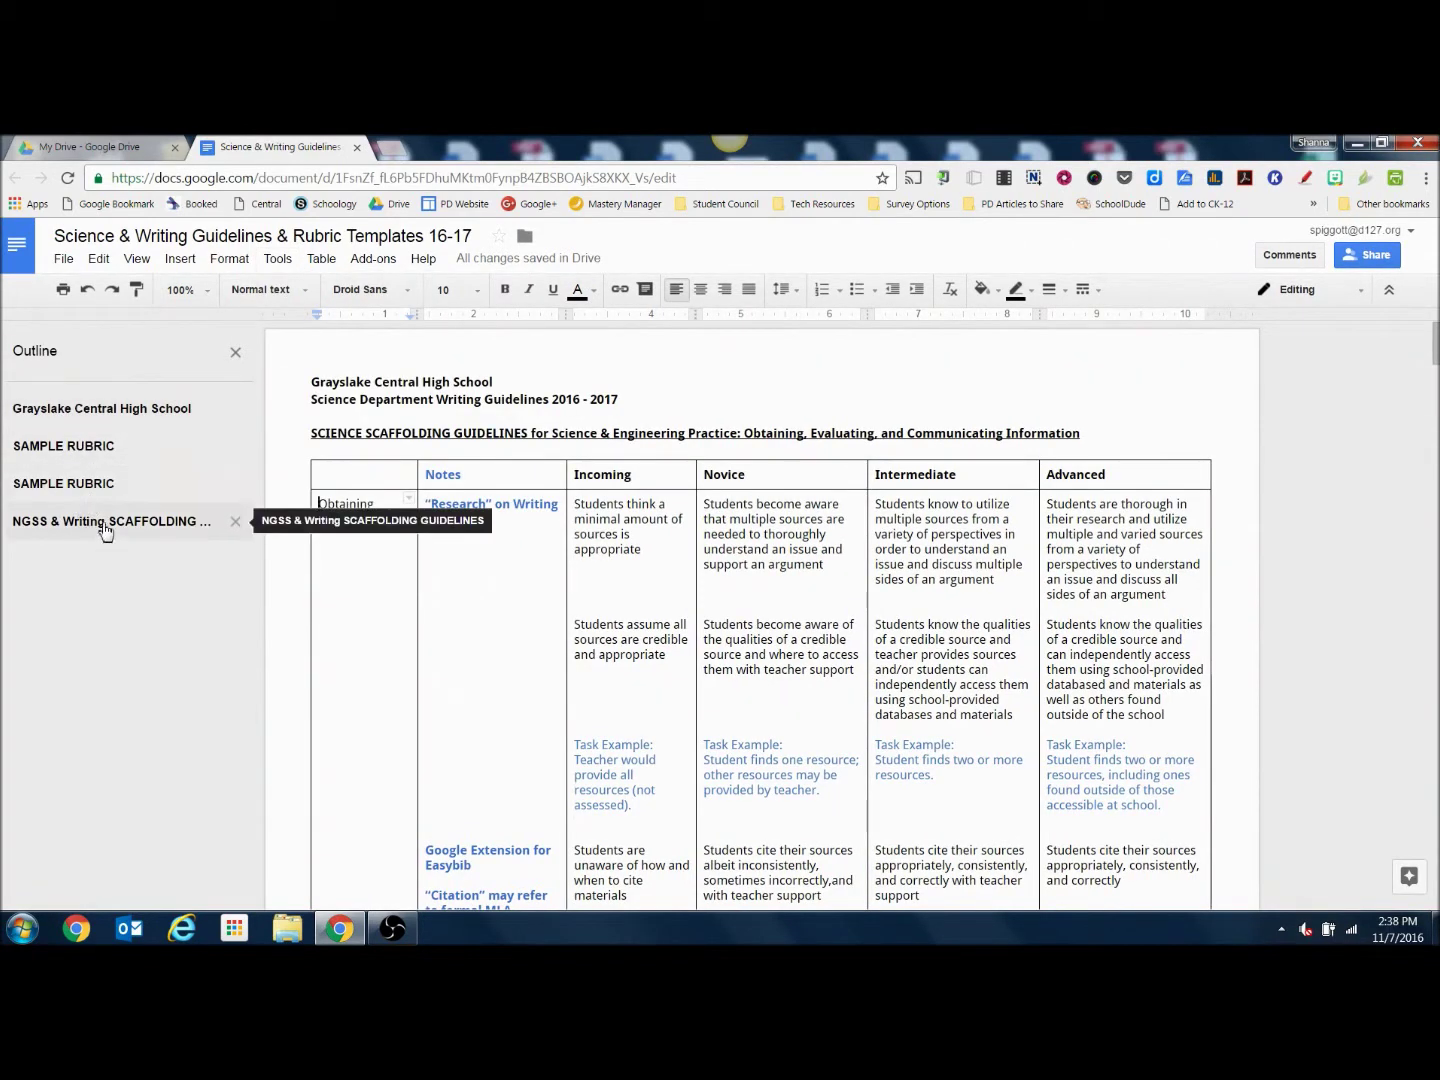
left_click(79, 455)
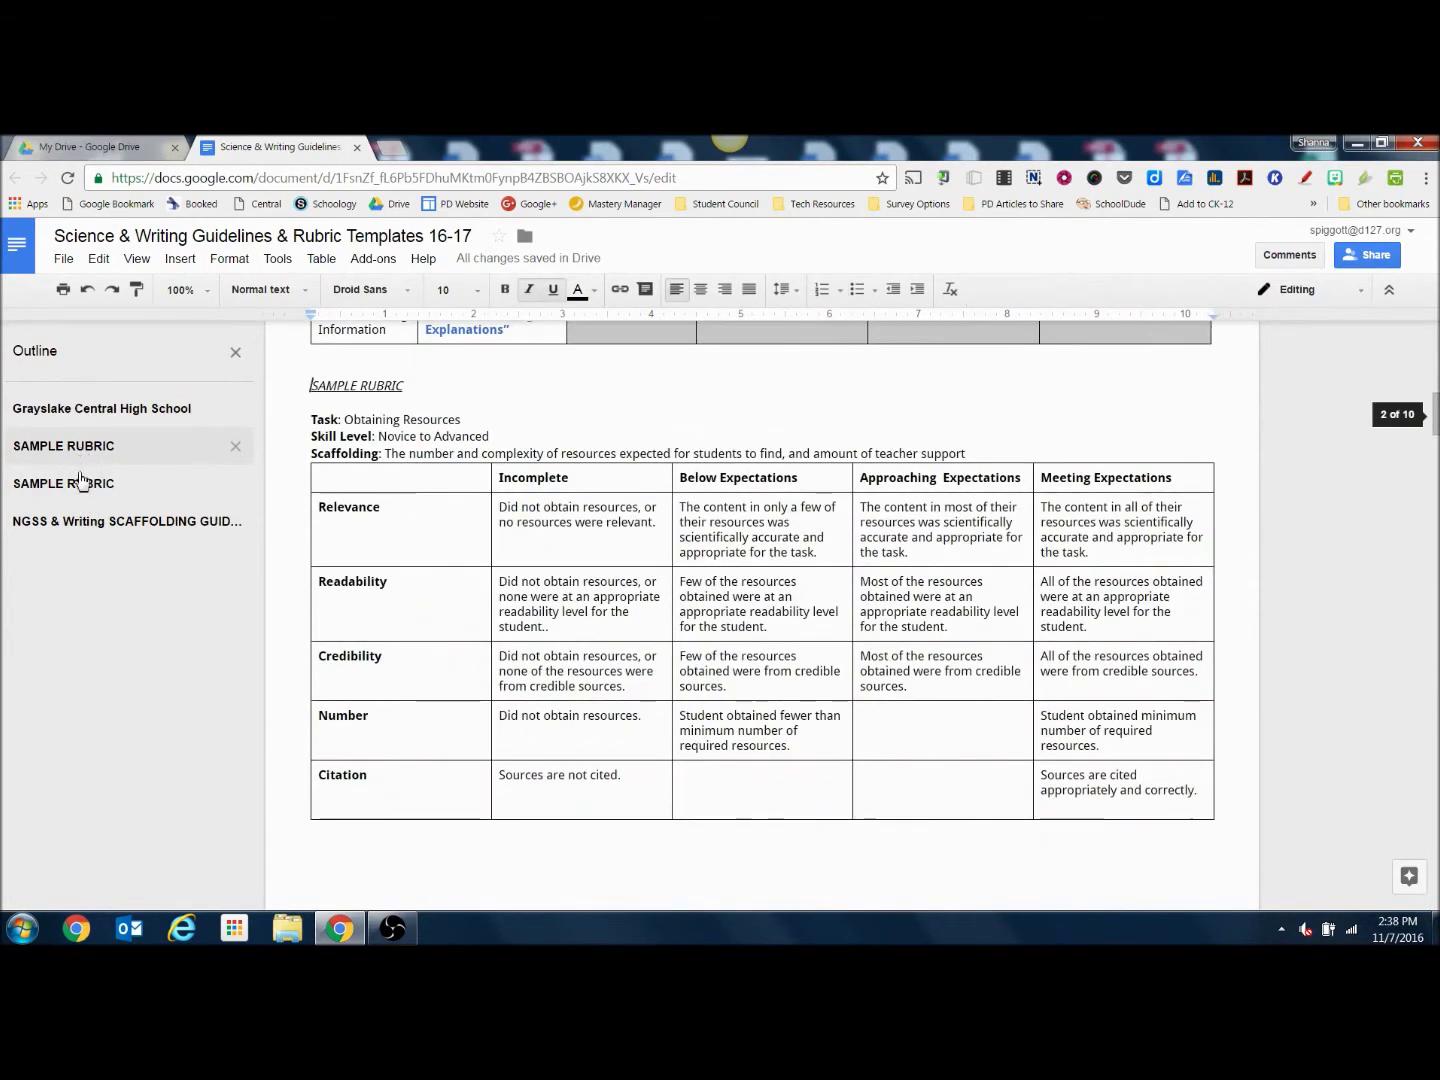
left_click(83, 481)
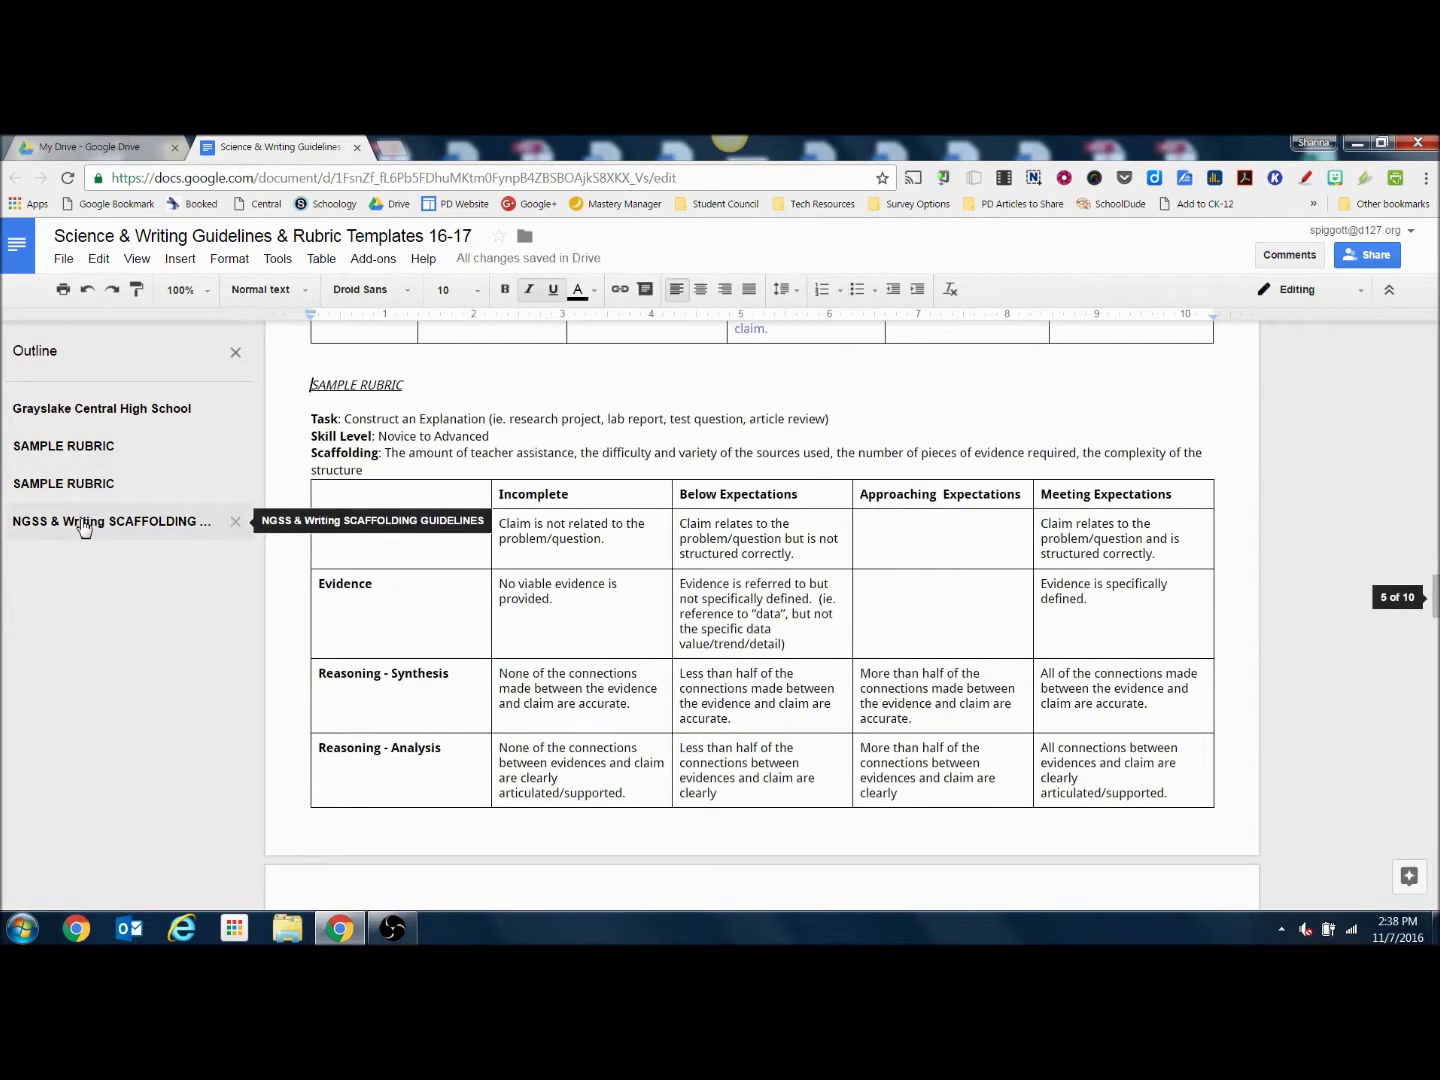
left_click(84, 524)
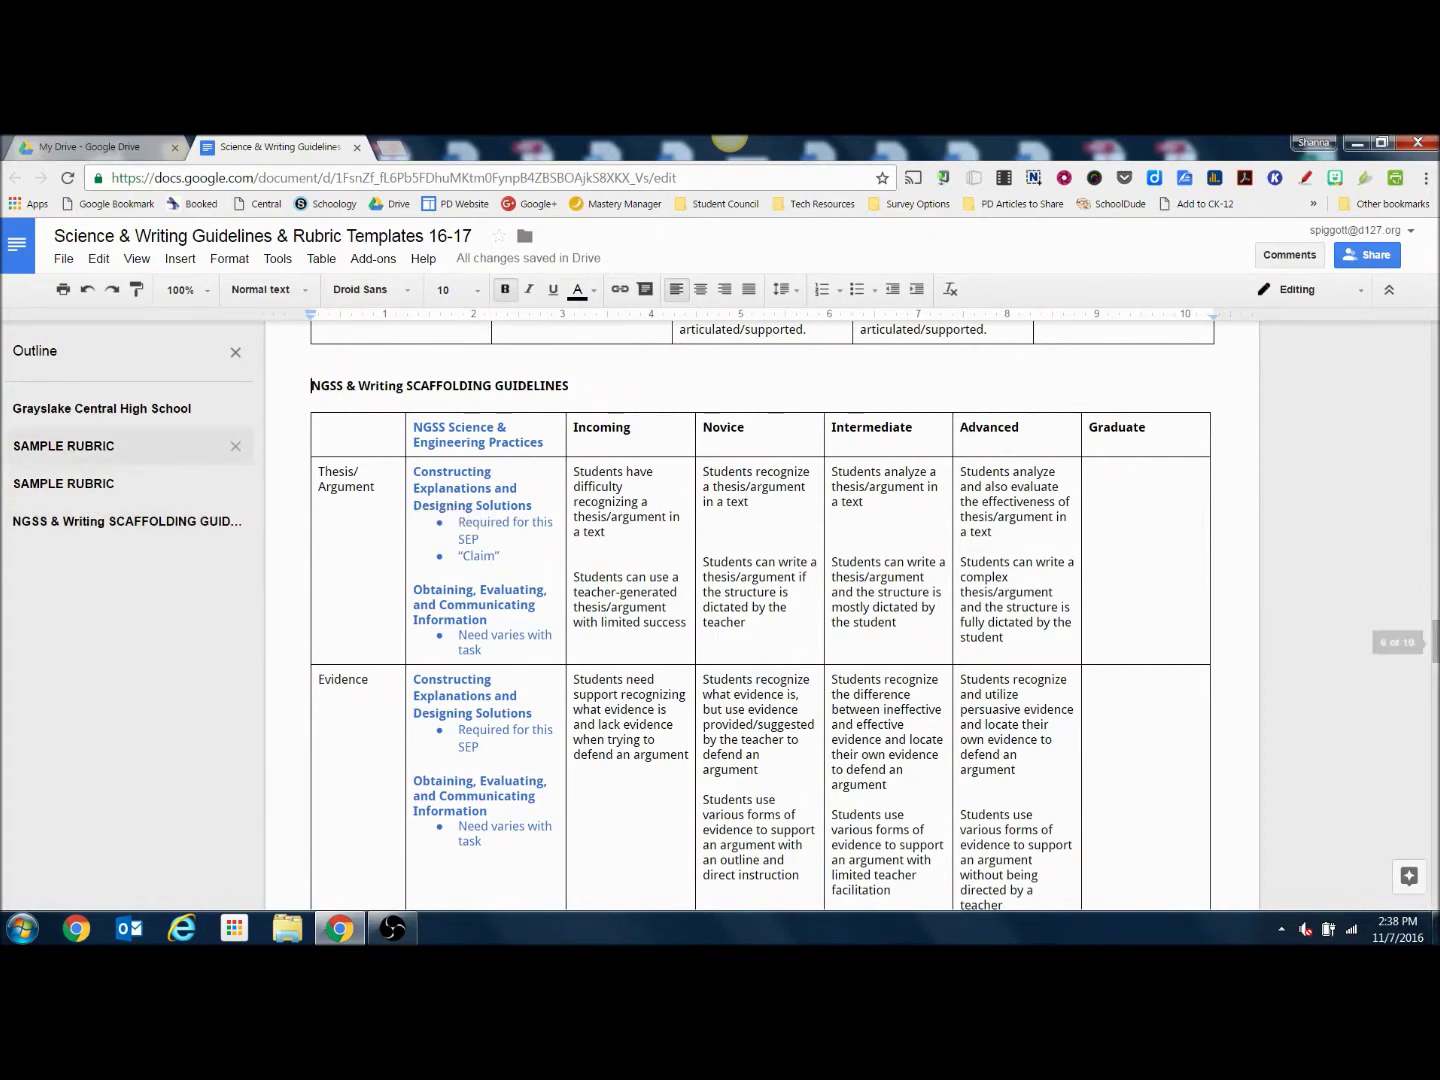
Apply the Heading 3 style to the SCIENCE SCAFFOLDING GUIDELINES title about Constructing Explanations and Designing Solutions, below the first sample rubric
left_click_drag(1435, 643, 1430, 424)
left_click_drag(712, 822, 318, 803)
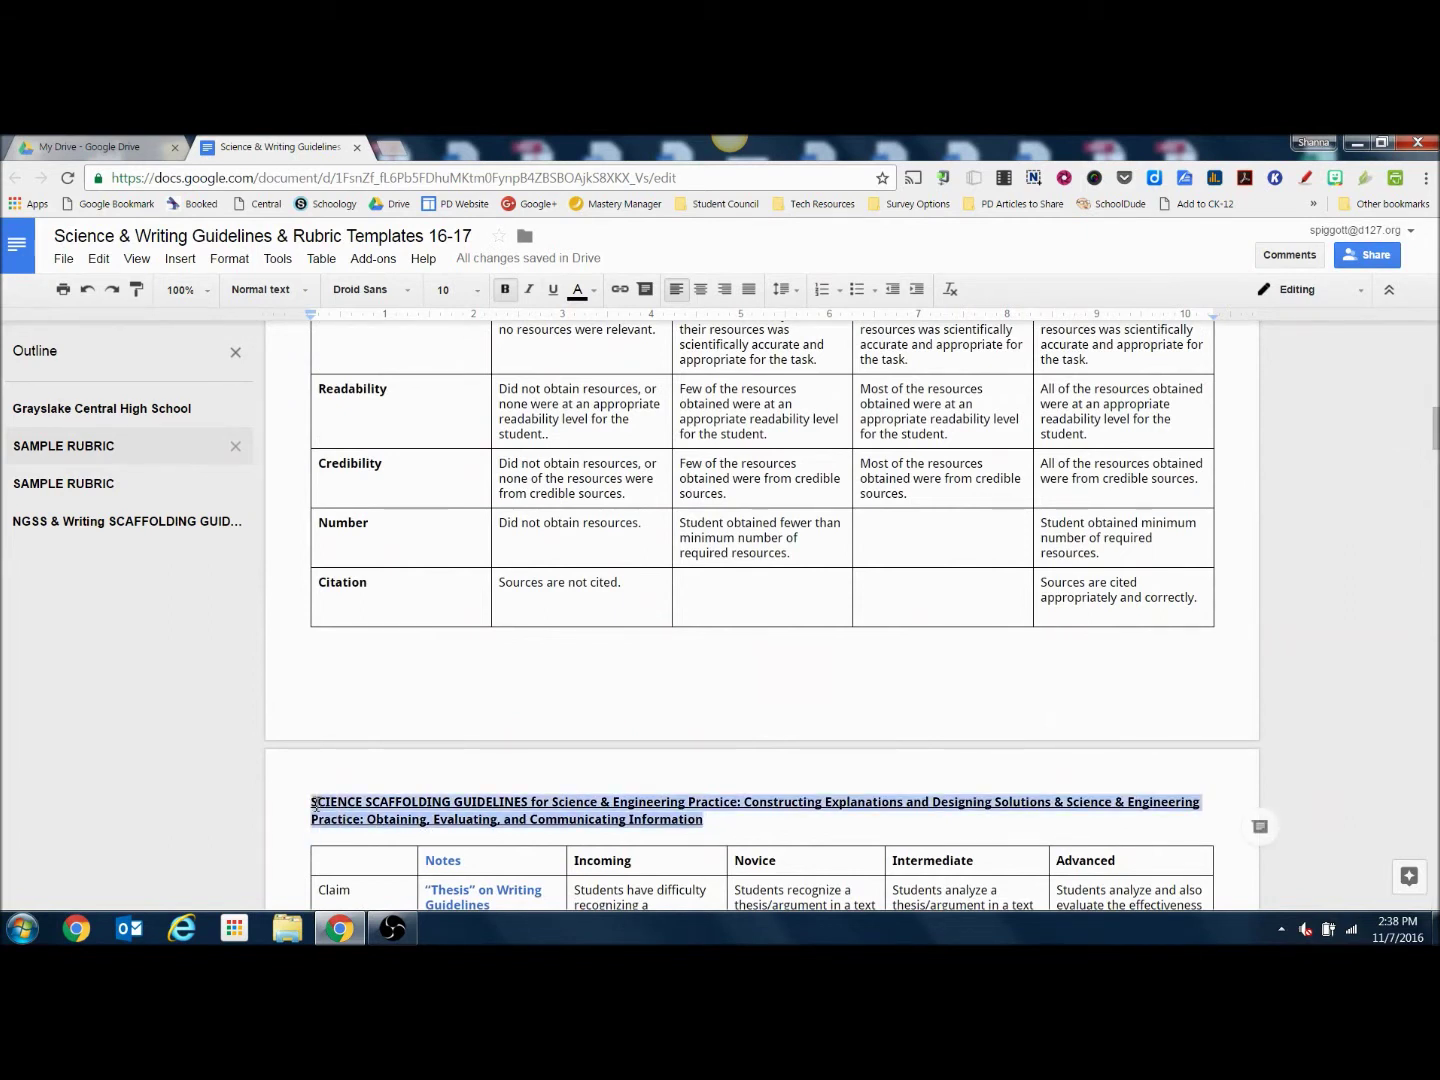
left_click(307, 294)
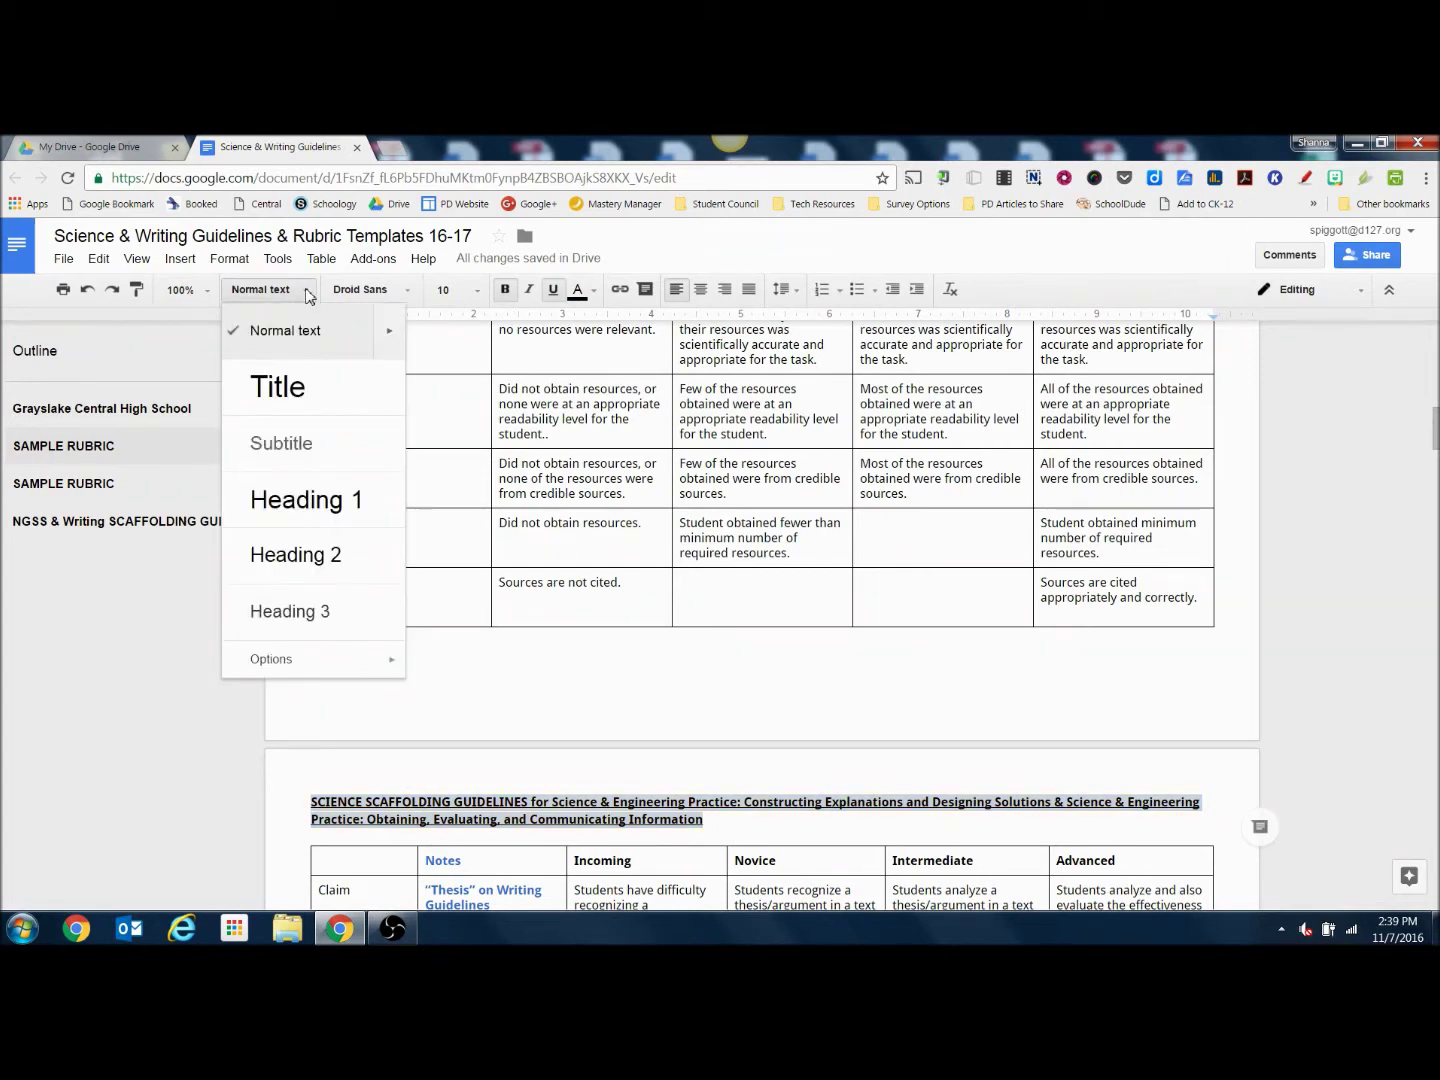
left_click(319, 605)
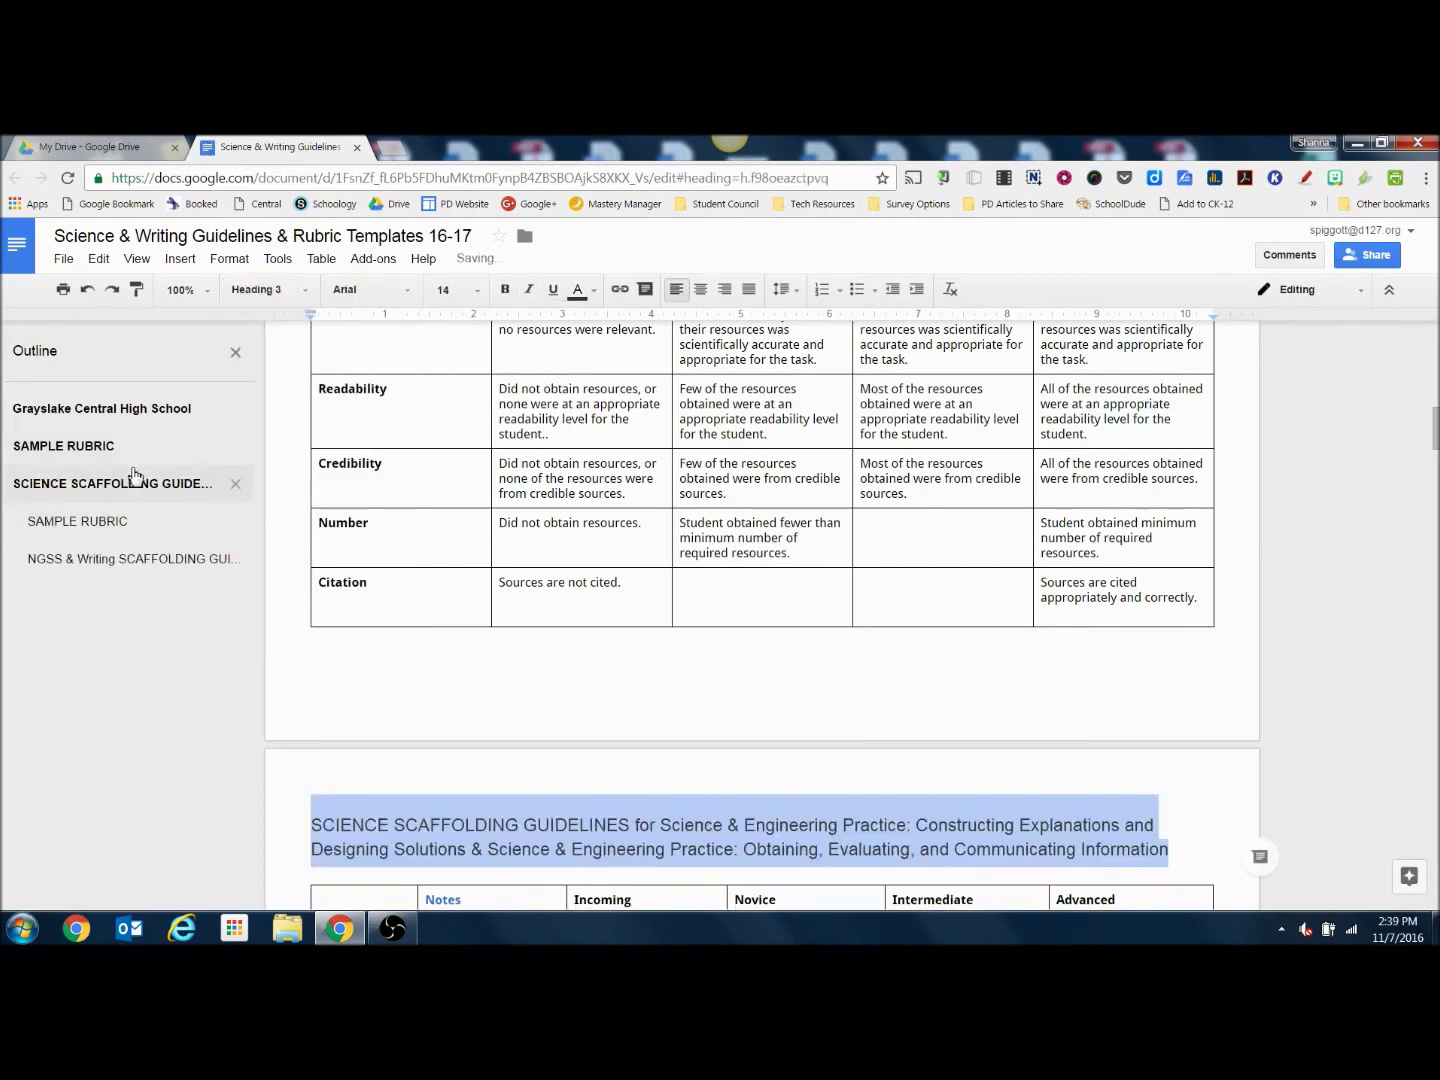